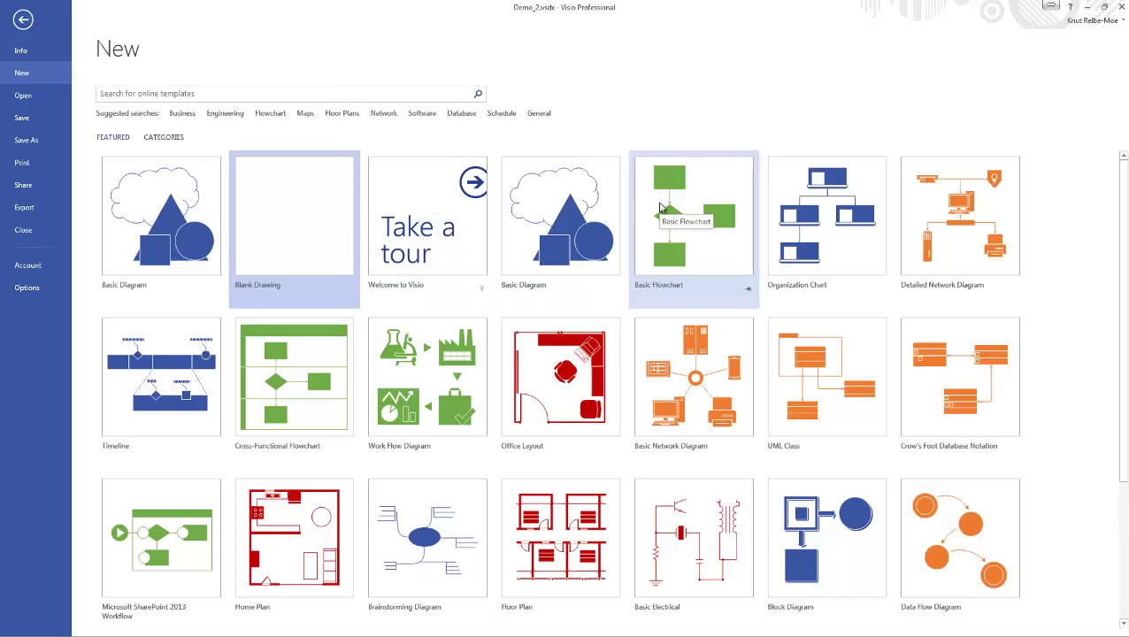
# - Create a new drawing in metric units from the Basic Flowchart template
pyautogui.click(671, 216)
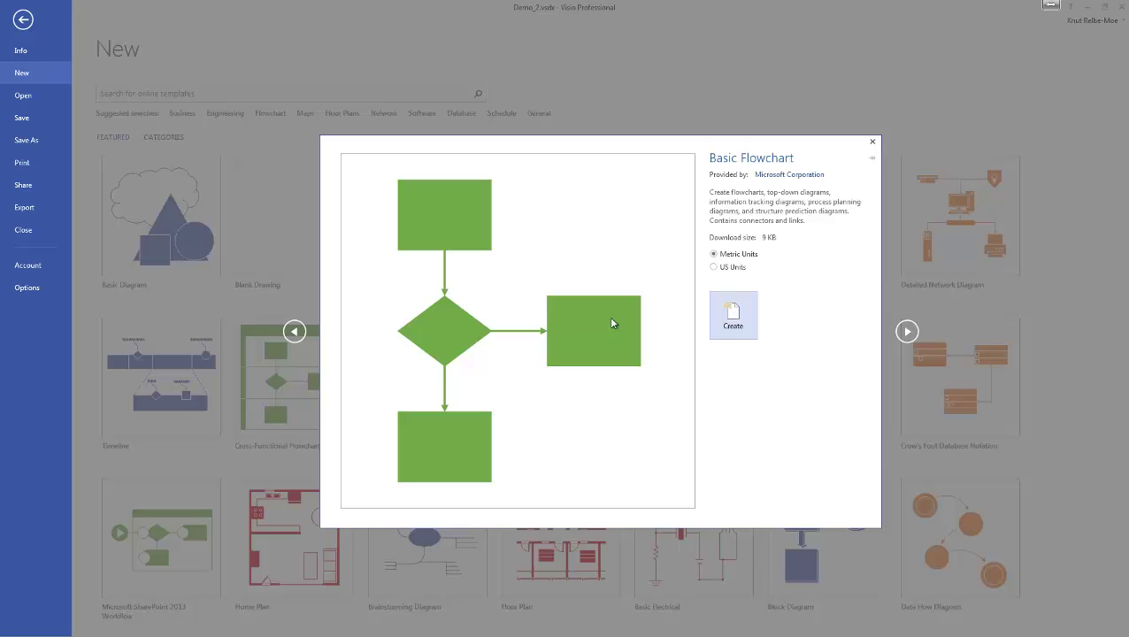
pyautogui.click(734, 316)
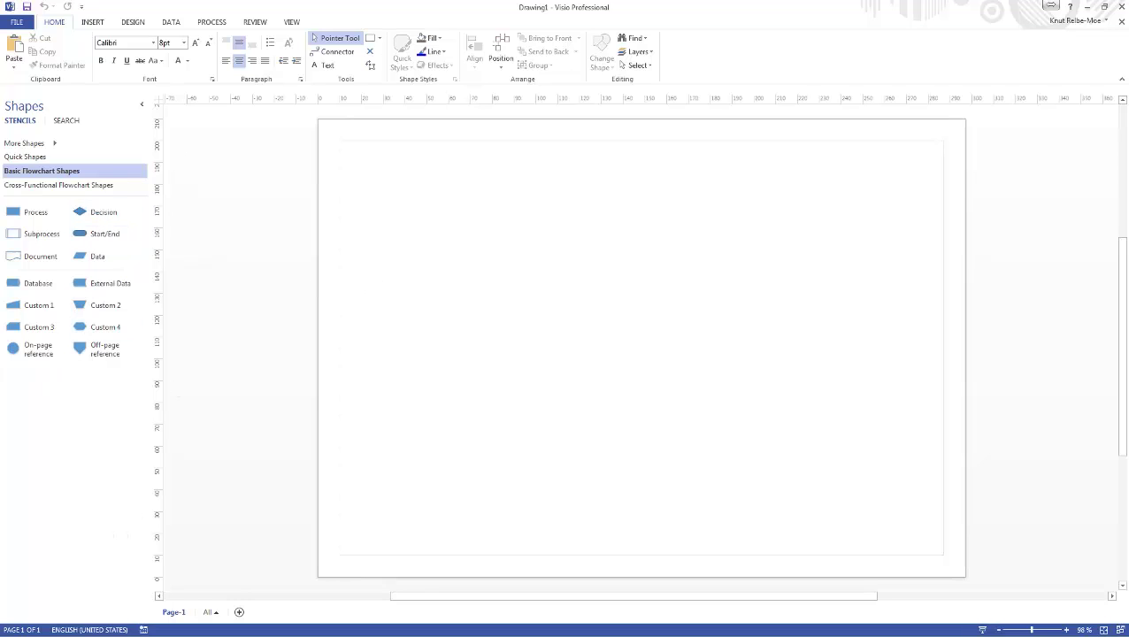
# - Copy the five phase boxes from DEFINE to CONTROL on the Main page of Demo_2.vsdx for use in Drawing1
pyautogui.hotkey('alt', 'Tab')
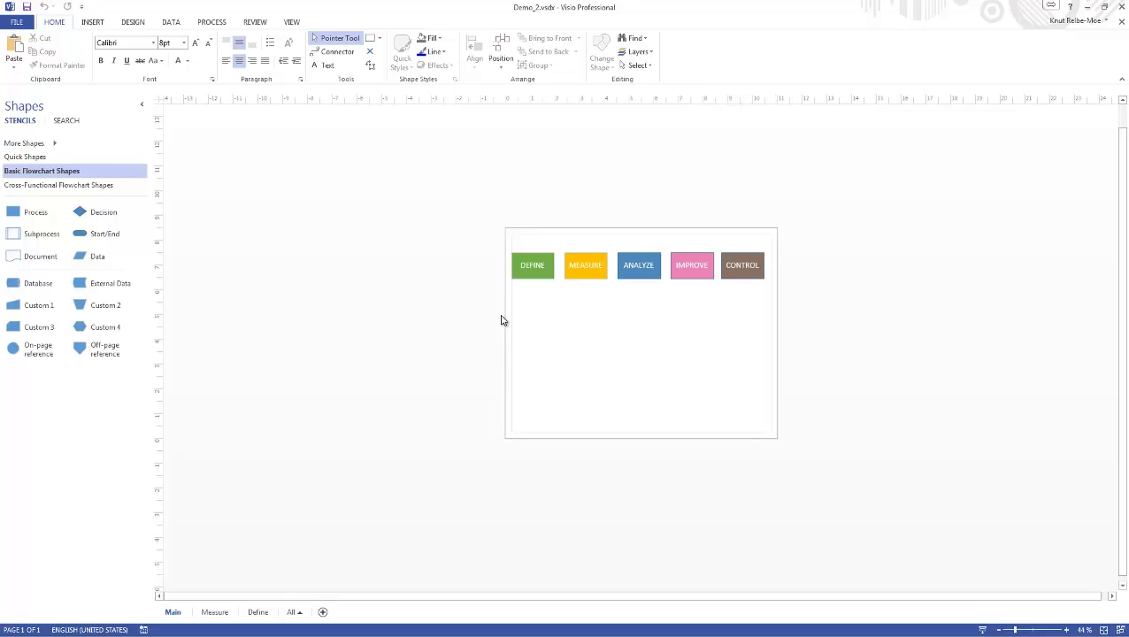
pyautogui.moveTo(758, 305); pyautogui.dragTo(508, 236)
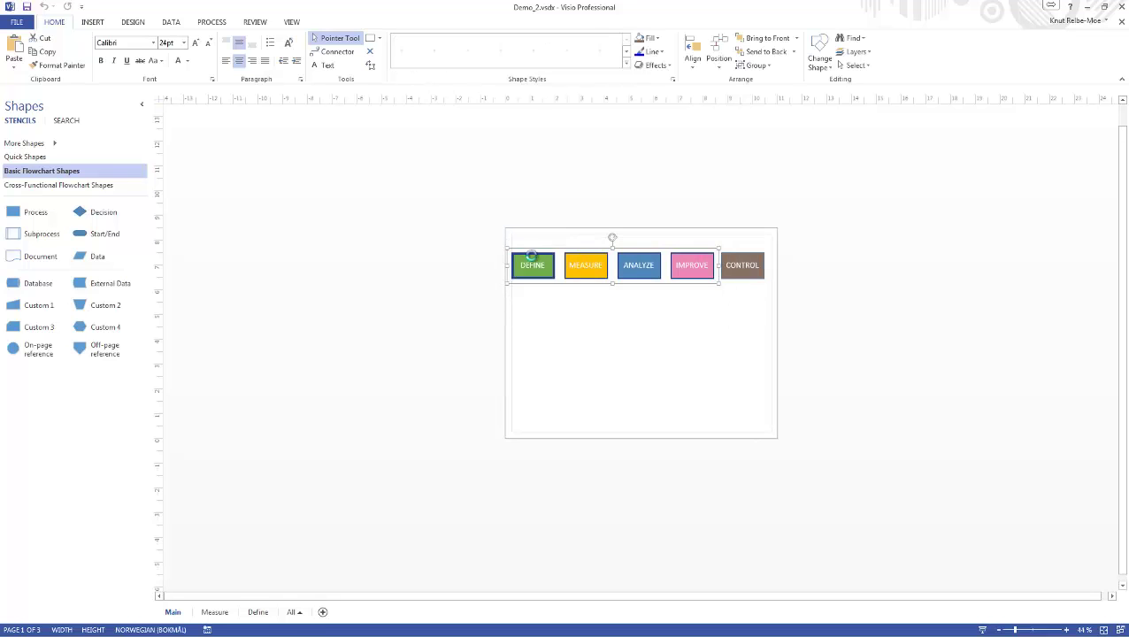
pyautogui.click(703, 305)
pyautogui.moveTo(768, 301); pyautogui.dragTo(488, 235)
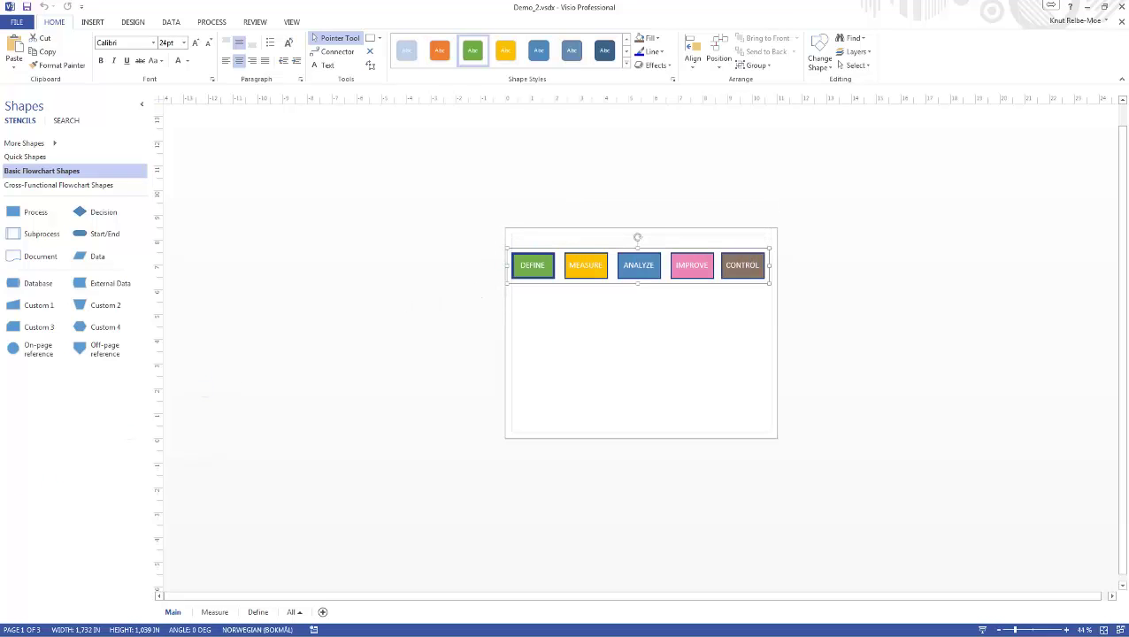
pyautogui.hotkey('ctrl', 'n')
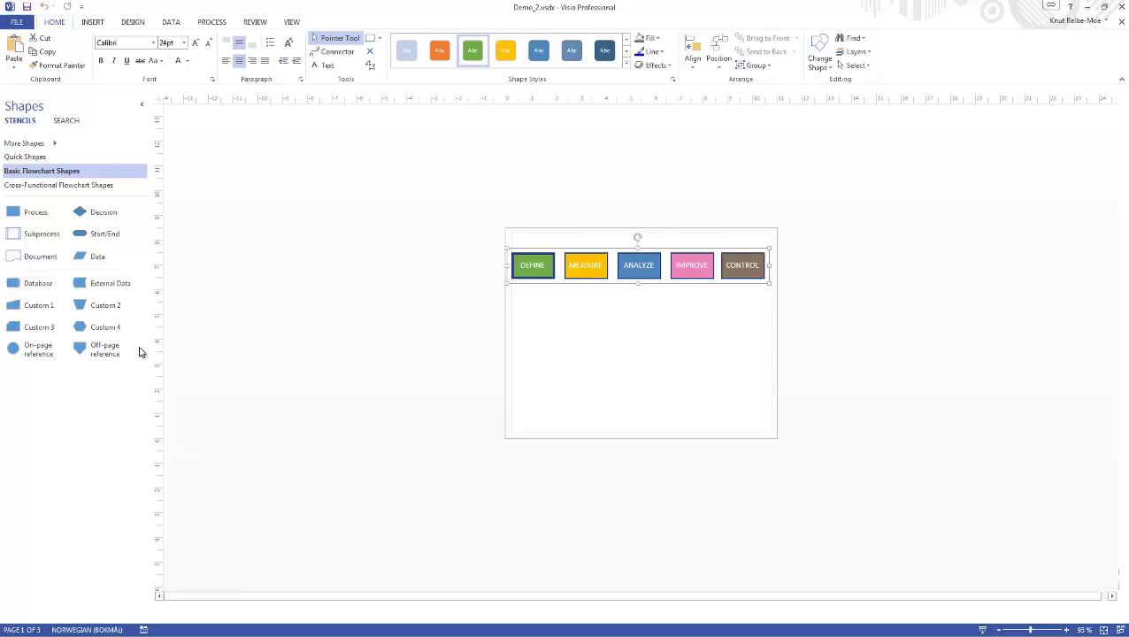
# - Paste the five phase boxes into Drawing1 and move the row to the upper part of the page
pyautogui.moveTo(48, 217); pyautogui.dragTo(427, 189)
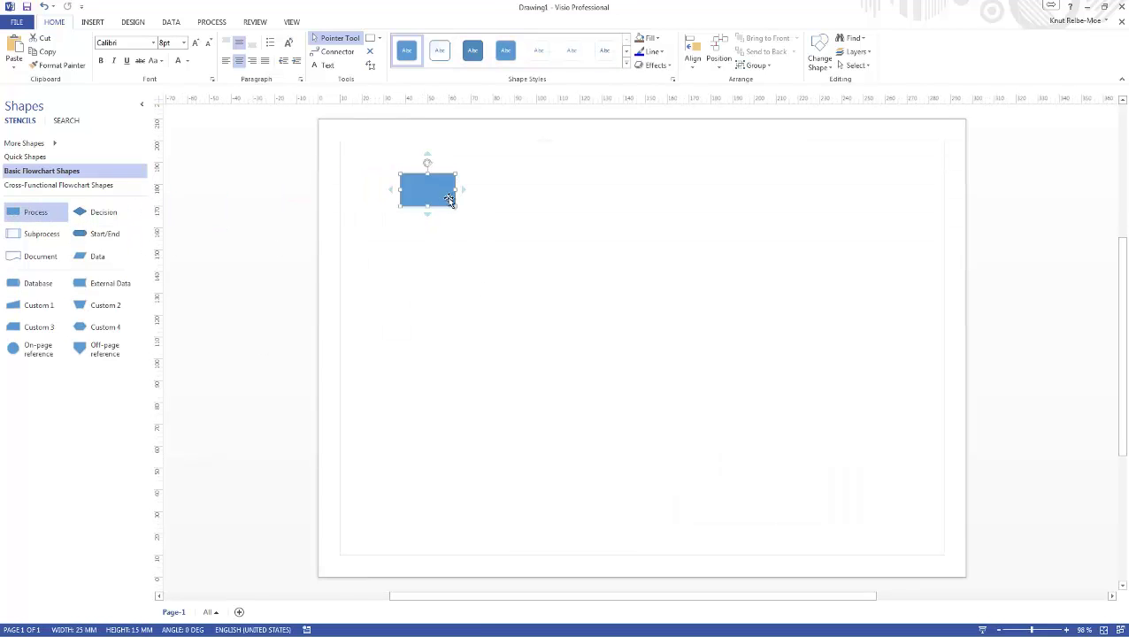
pyautogui.press('Delete')
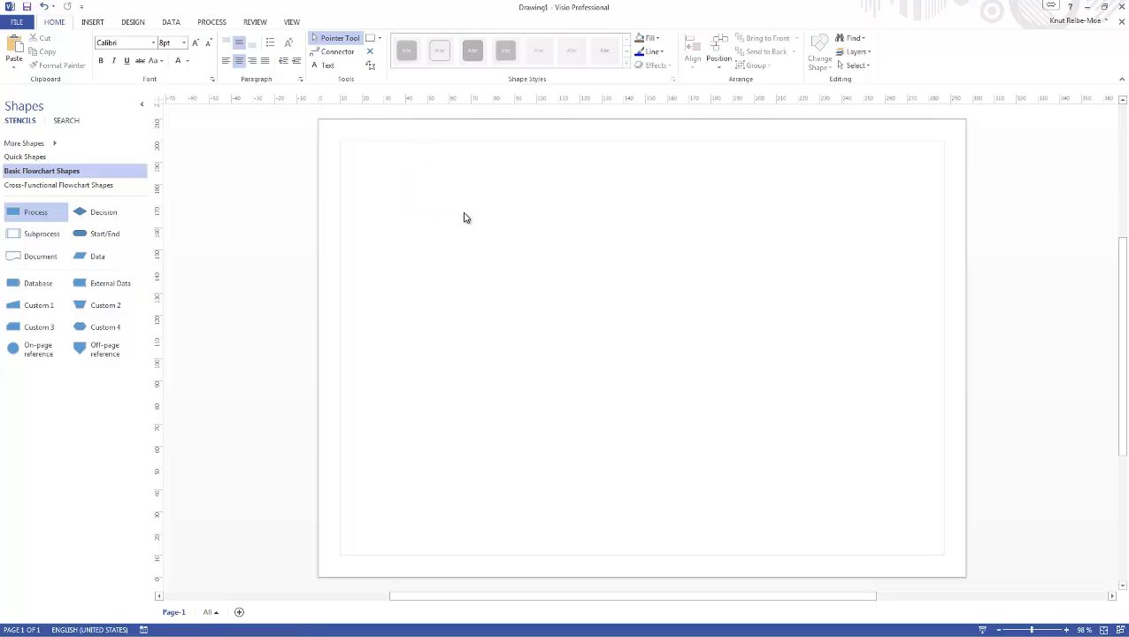
pyautogui.hotkey('ctrl', 'v')
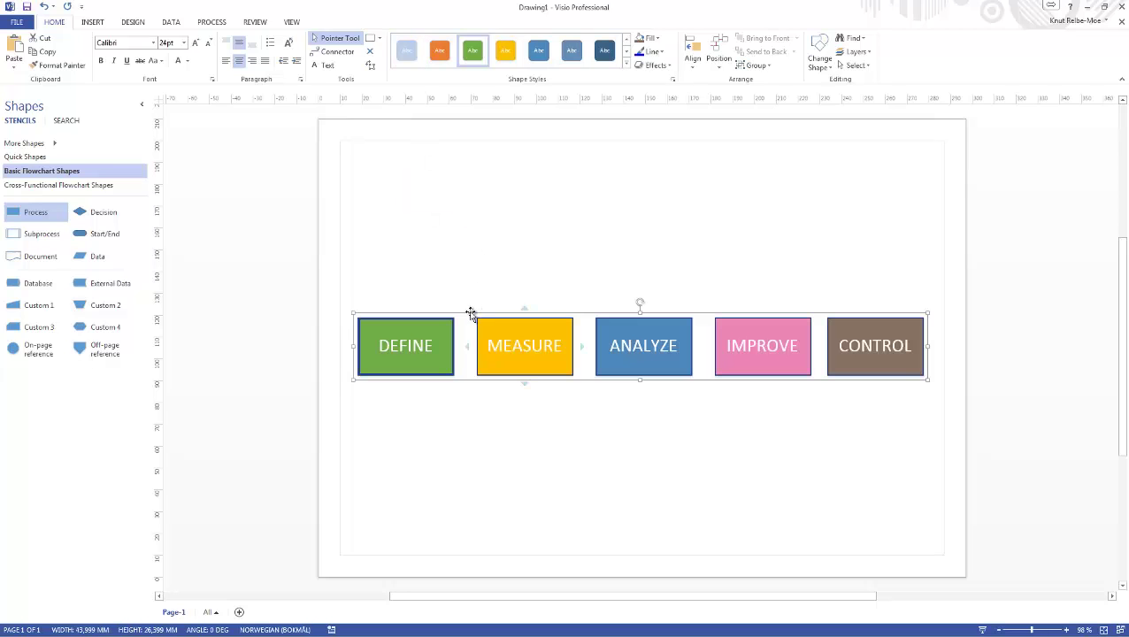
pyautogui.moveTo(470, 314); pyautogui.dragTo(463, 167)
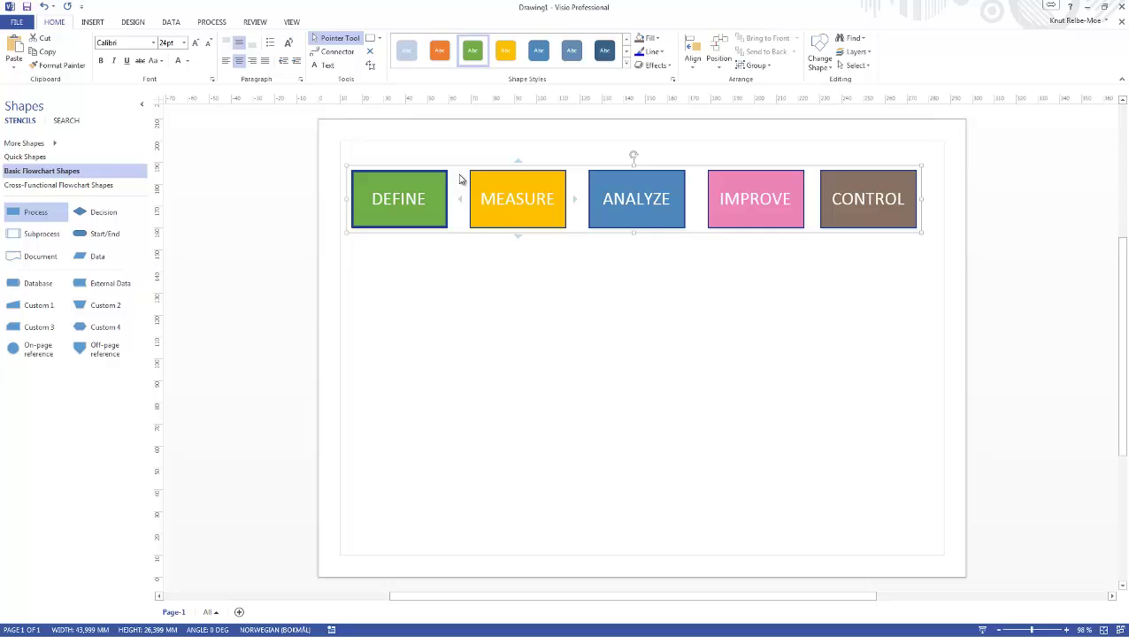
pyautogui.click(469, 351)
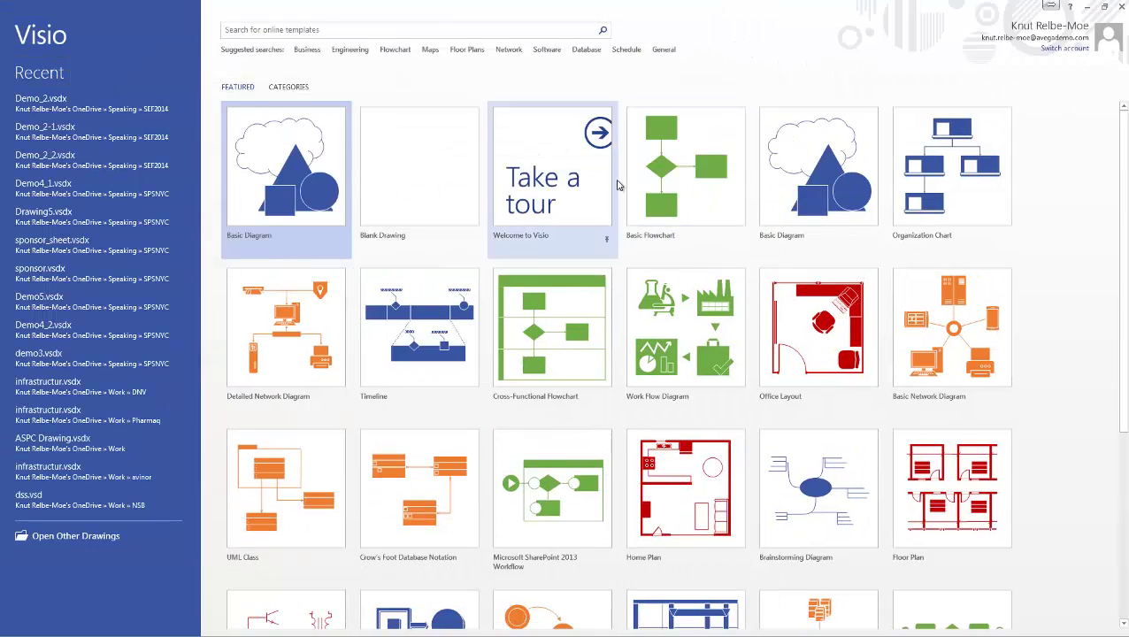
# - Create a second new metric drawing from the Basic Flowchart template
pyautogui.click(670, 182)
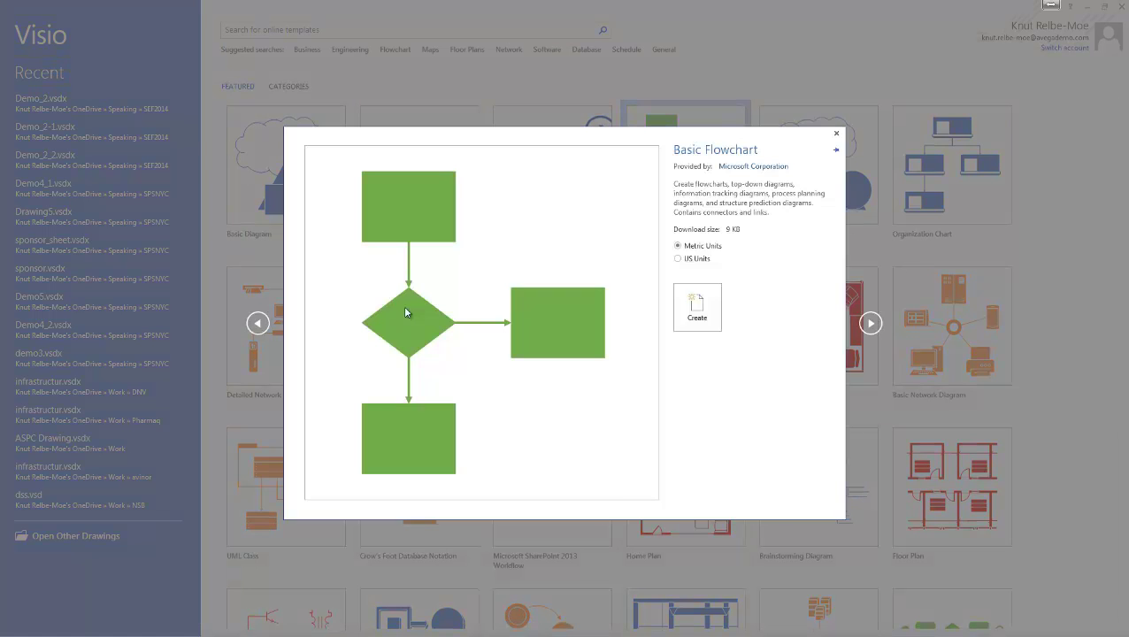
pyautogui.click(696, 317)
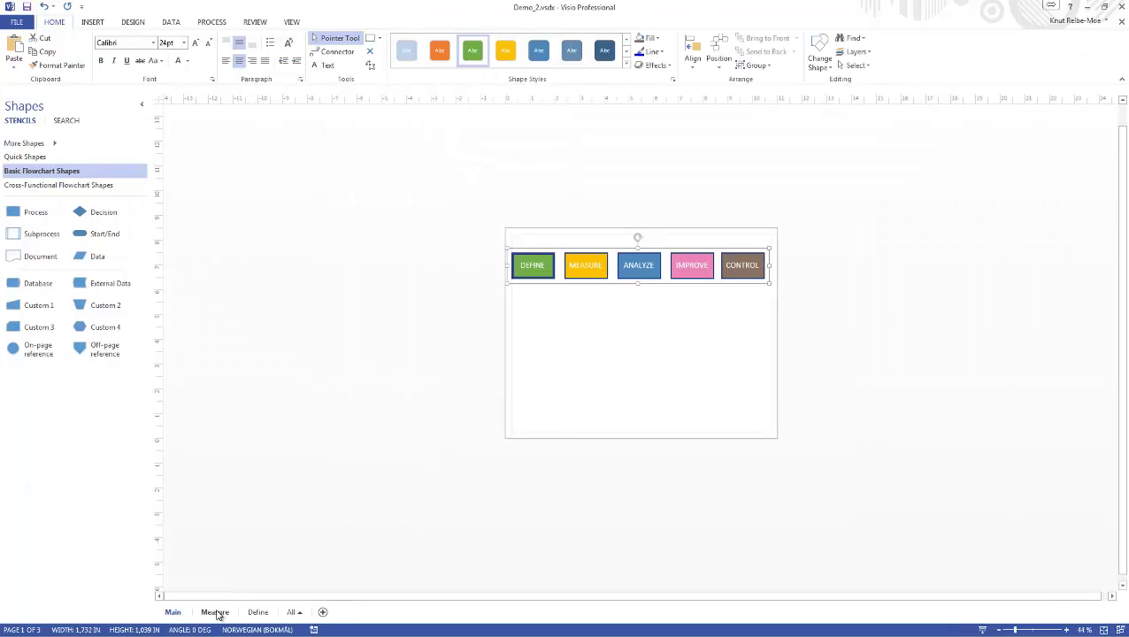
# - Copy all five yellow subprocess boxes from the Measure page of Demo_2.vsdx
pyautogui.click(215, 612)
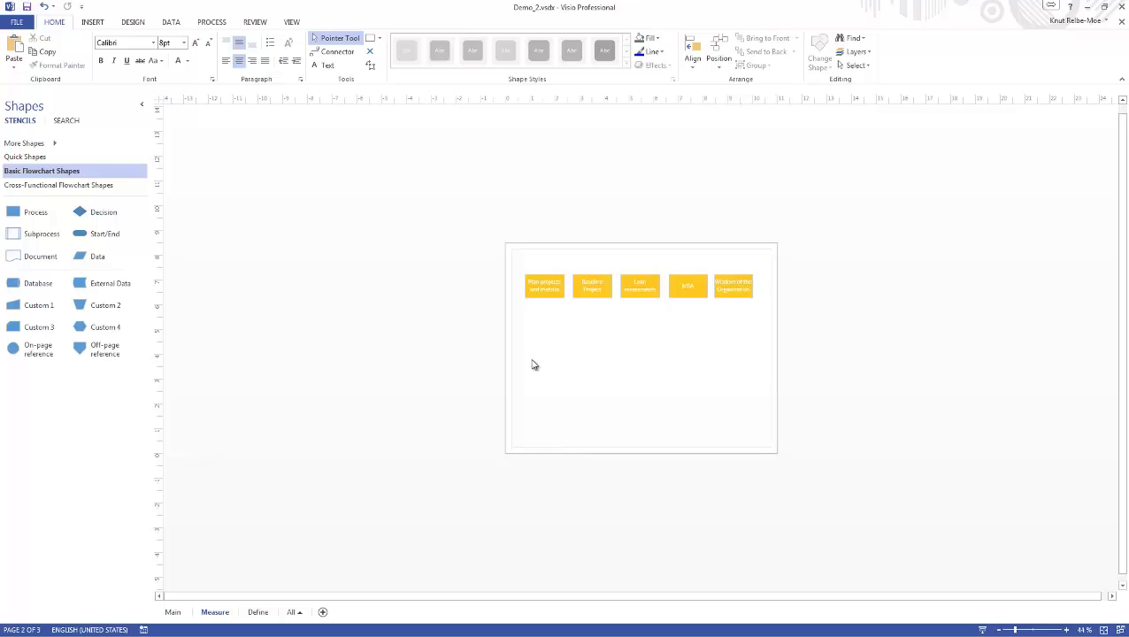
pyautogui.moveTo(759, 309); pyautogui.dragTo(502, 284)
pyautogui.hotkey('ctrl', 'c')
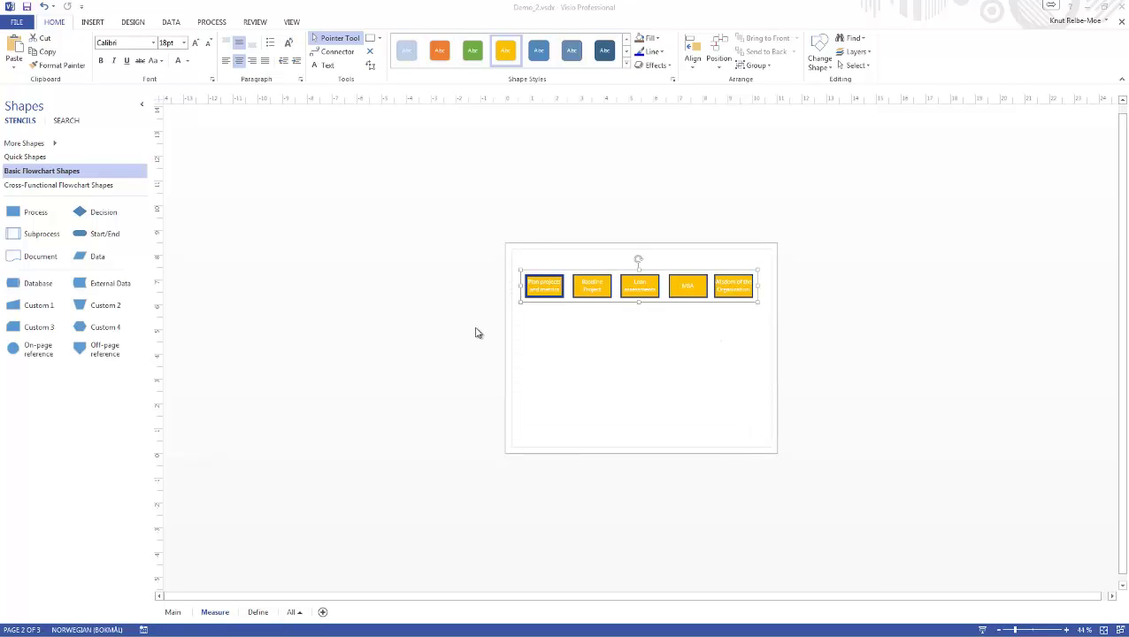
# - Paste the five subprocess boxes into Drawing2 and move the row to the upper part of the page
pyautogui.hotkey('ctrl', 'Tab')
pyautogui.hotkey('ctrl', 'v')
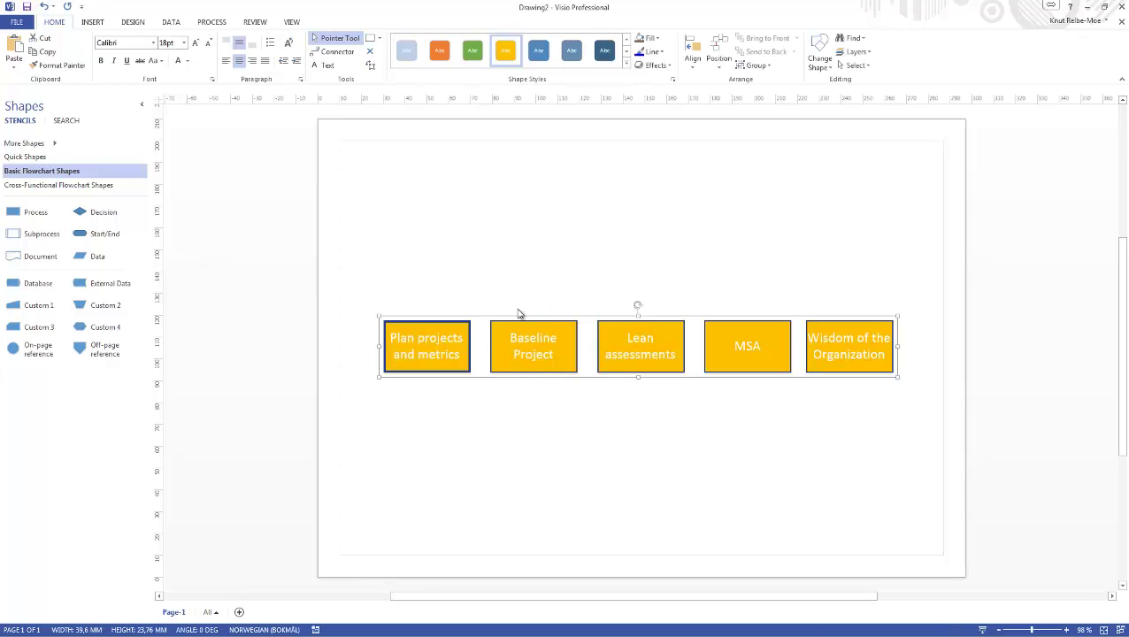
pyautogui.click(483, 321)
pyautogui.moveTo(366, 268); pyautogui.dragTo(917, 416)
pyautogui.moveTo(677, 316); pyautogui.dragTo(659, 179)
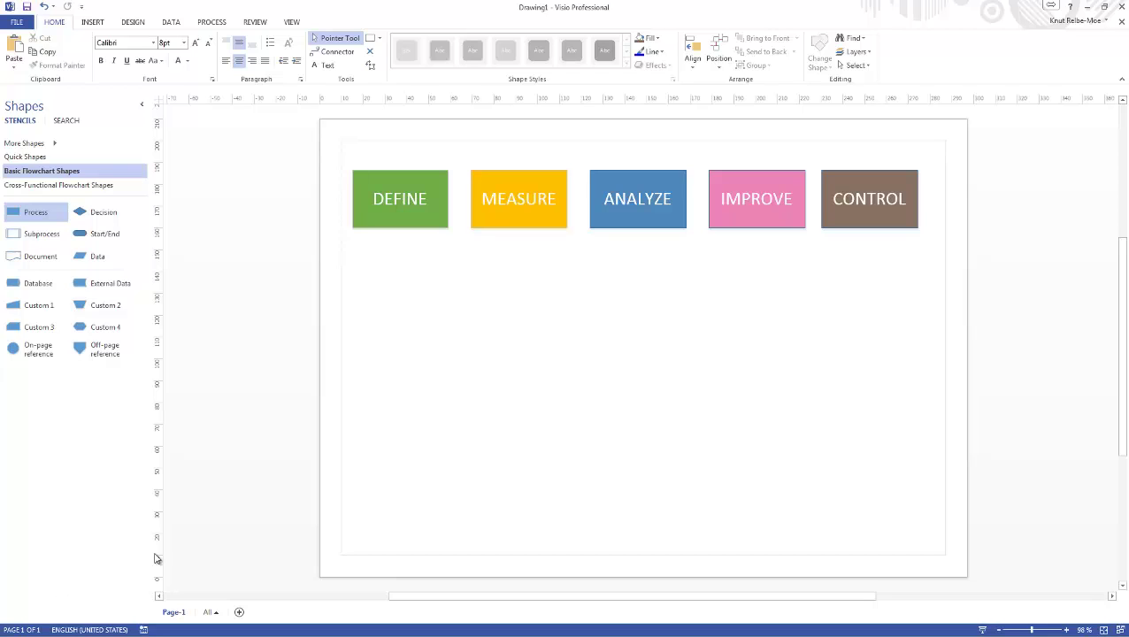
# - Rename the page of Drawing1 as MainProcesses and switch to Drawing2
pyautogui.doubleClick(175, 613)
pyautogui.write('MainProcesse')
pyautogui.press('Return')
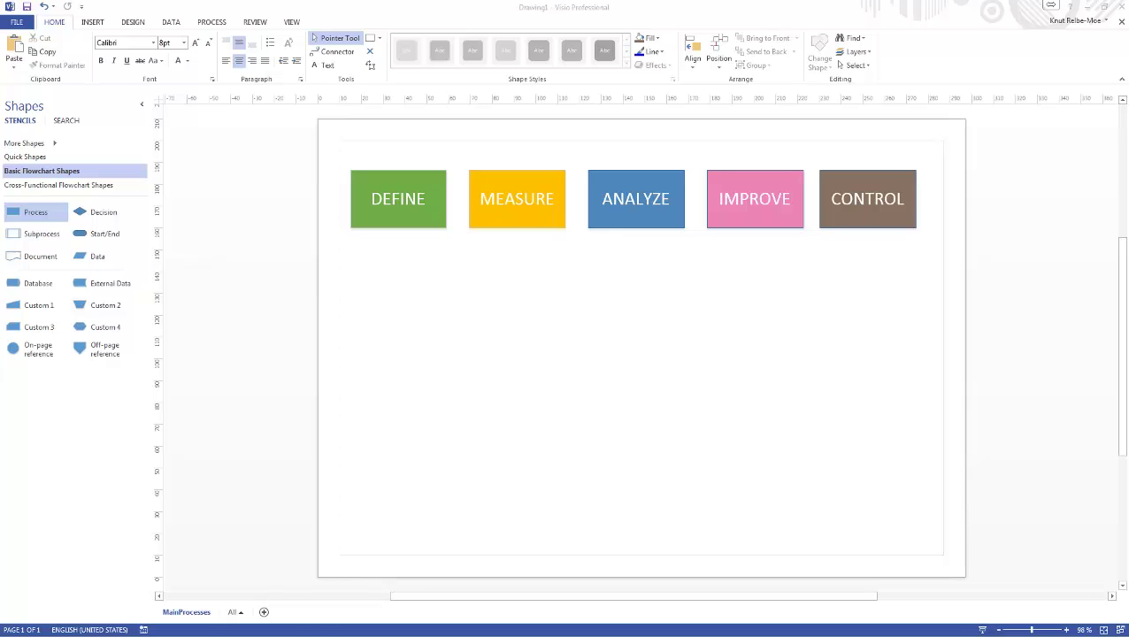
pyautogui.hotkey('alt', 'Tab')
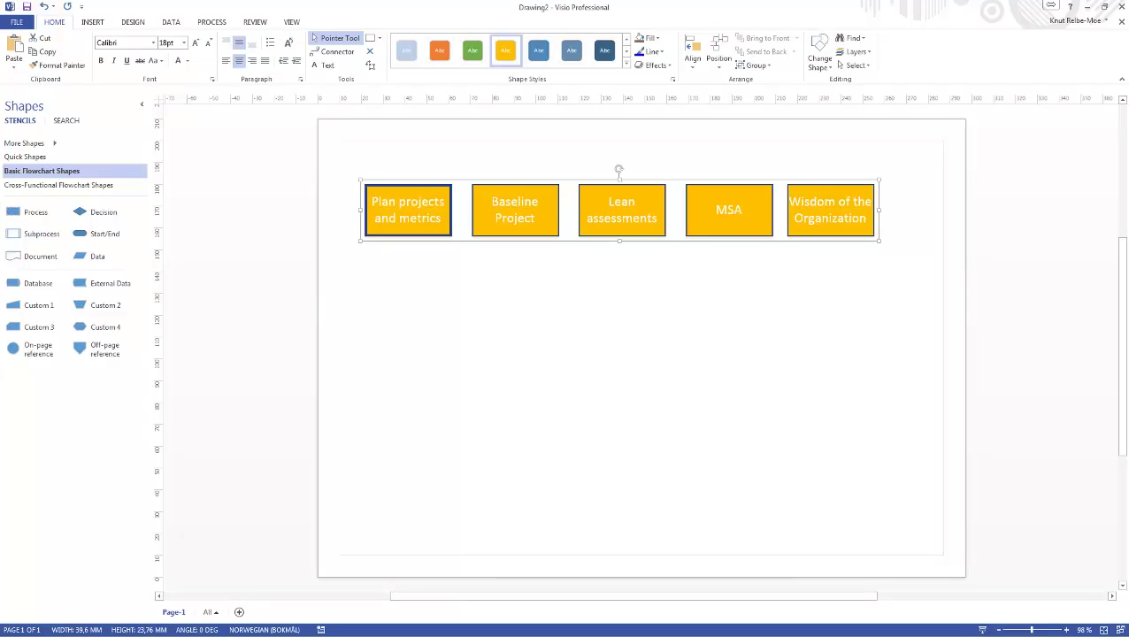
# - Rename the page of Drawing2 as Subprocess
pyautogui.doubleClick(170, 611)
pyautogui.write('Subprocess')
pyautogui.press('Return')
# - Rename the subprocess page as Measure and add a second page named Define
pyautogui.doubleClick(181, 615)
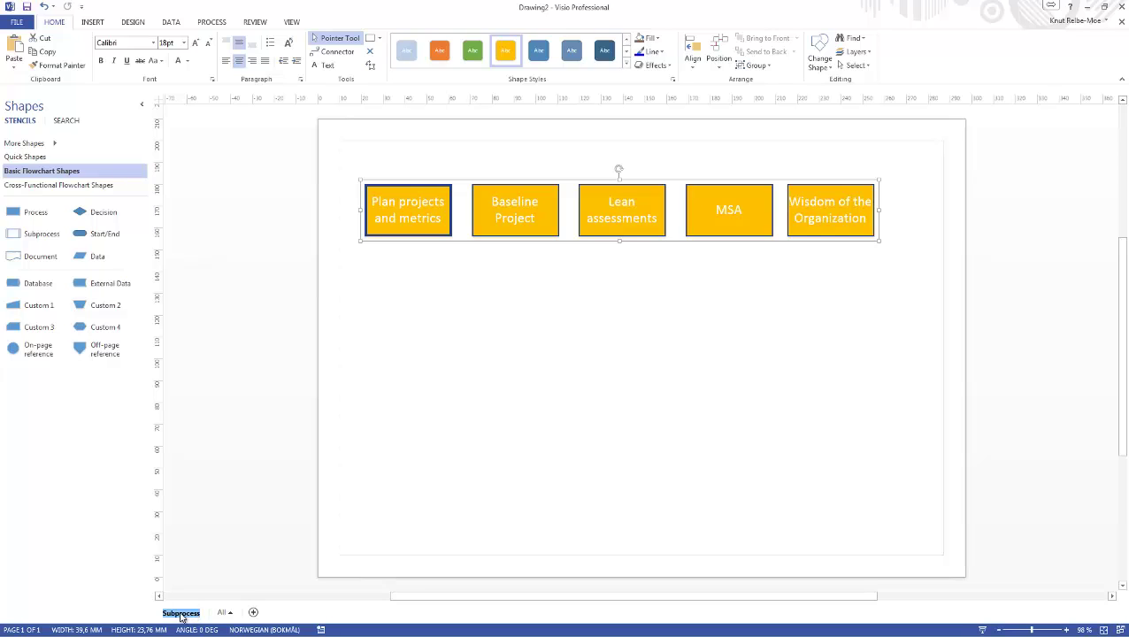
pyautogui.write('Measure')
pyautogui.click(245, 613)
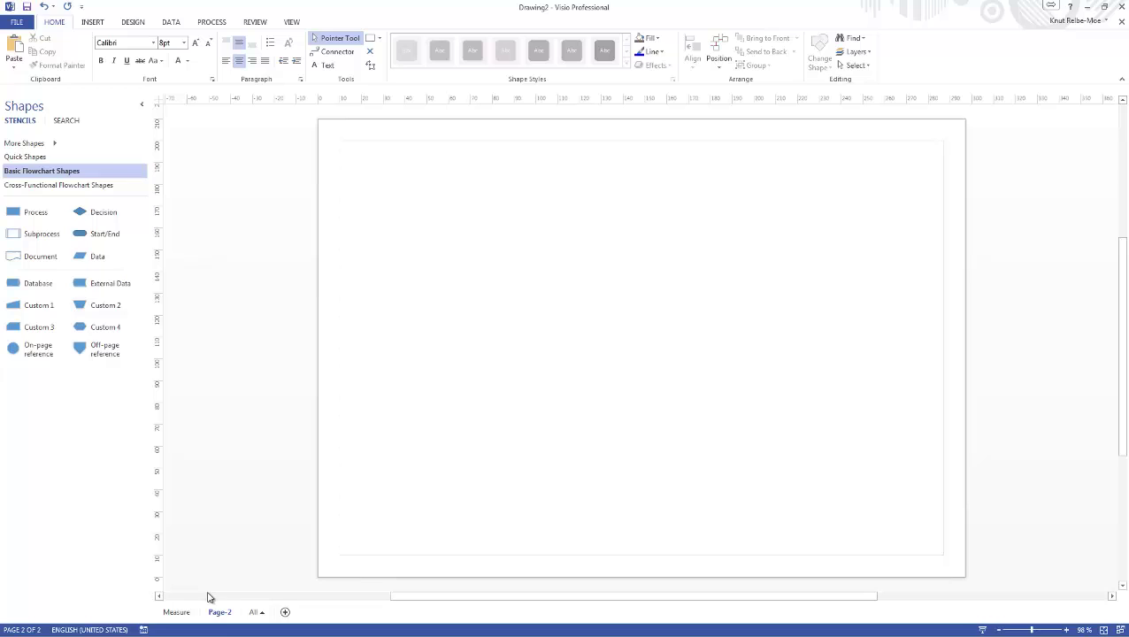
pyautogui.doubleClick(225, 617)
pyautogui.write('Define')
pyautogui.press('Return')
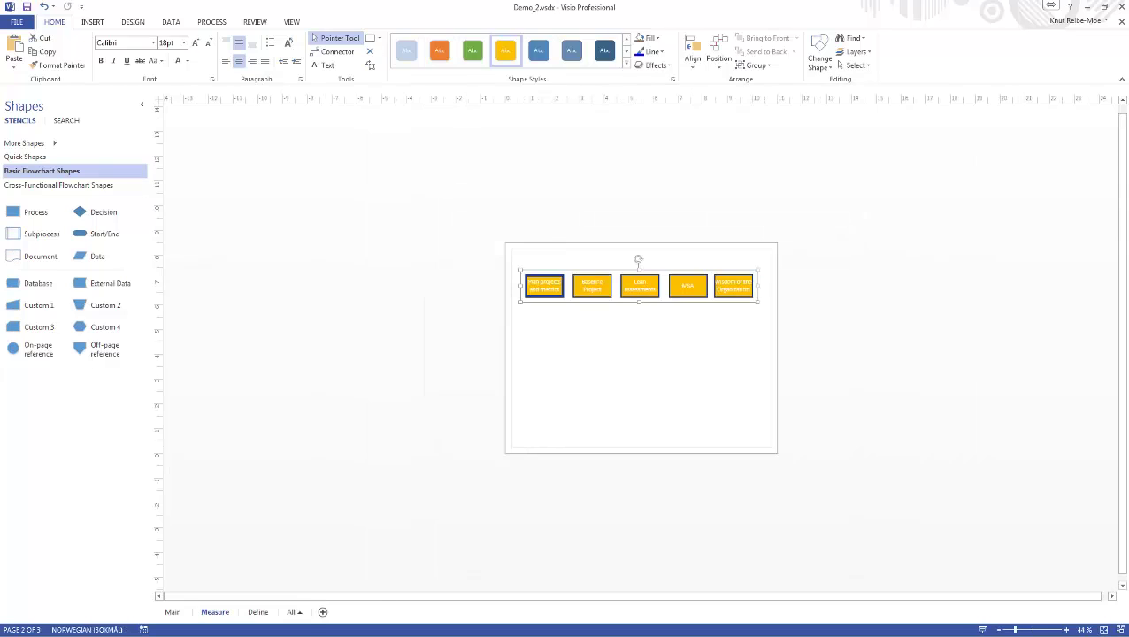
# - Check the Define page of Demo_2.vsdx and place two Process shapes side by side on the Define page of Drawing2
pyautogui.click(259, 613)
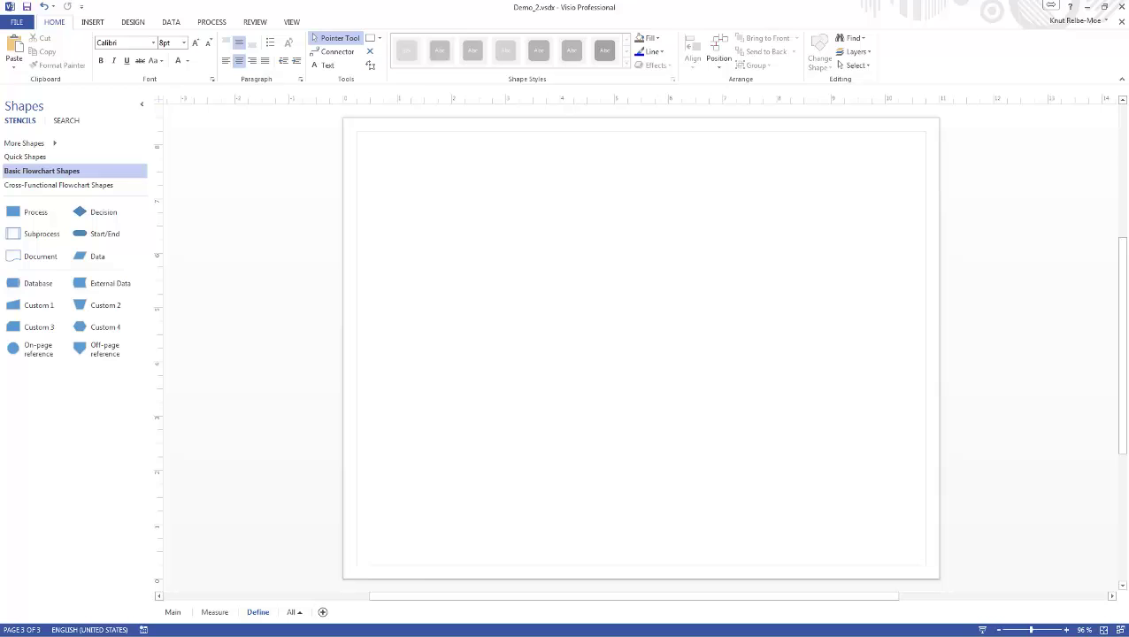
pyautogui.hotkey('alt', 'Tab')
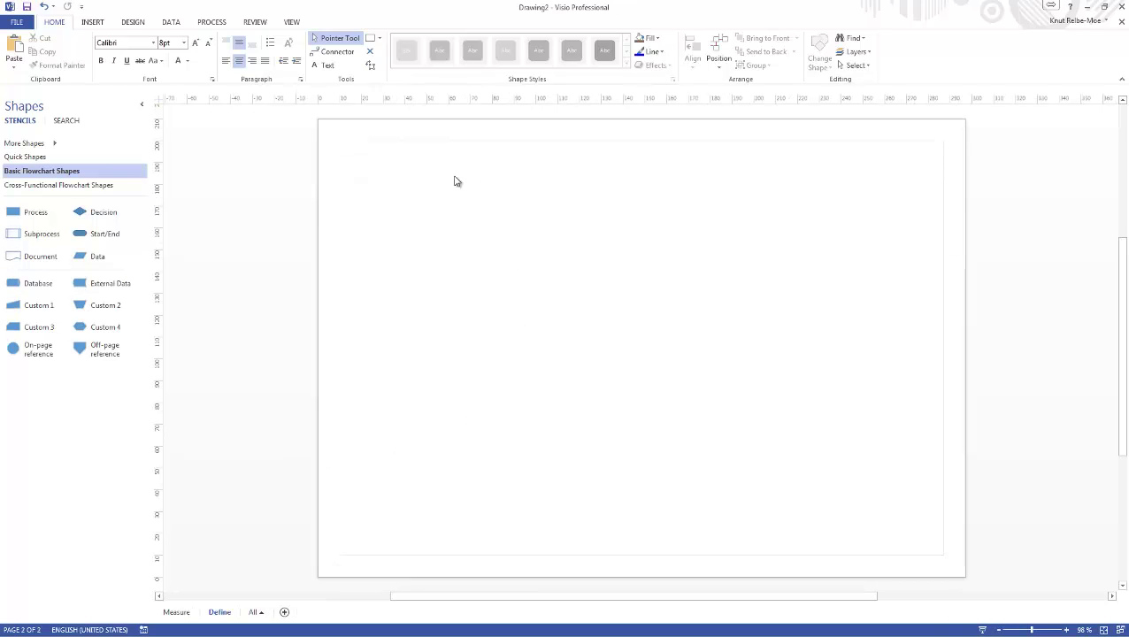
pyautogui.moveTo(49, 213); pyautogui.dragTo(453, 211)
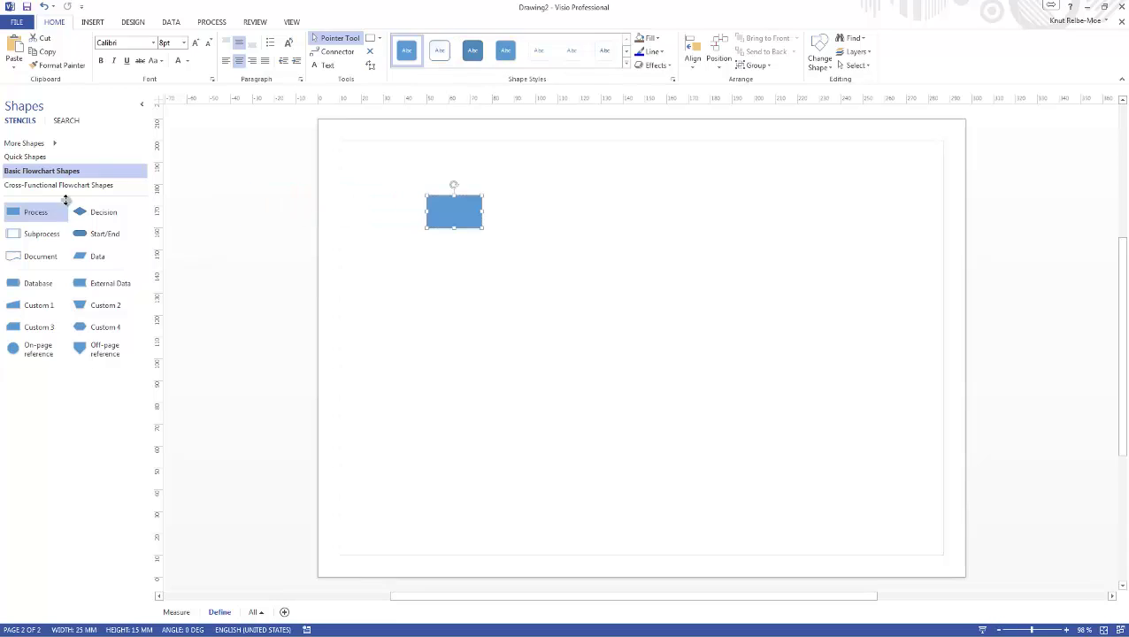
pyautogui.moveTo(54, 212); pyautogui.dragTo(553, 205)
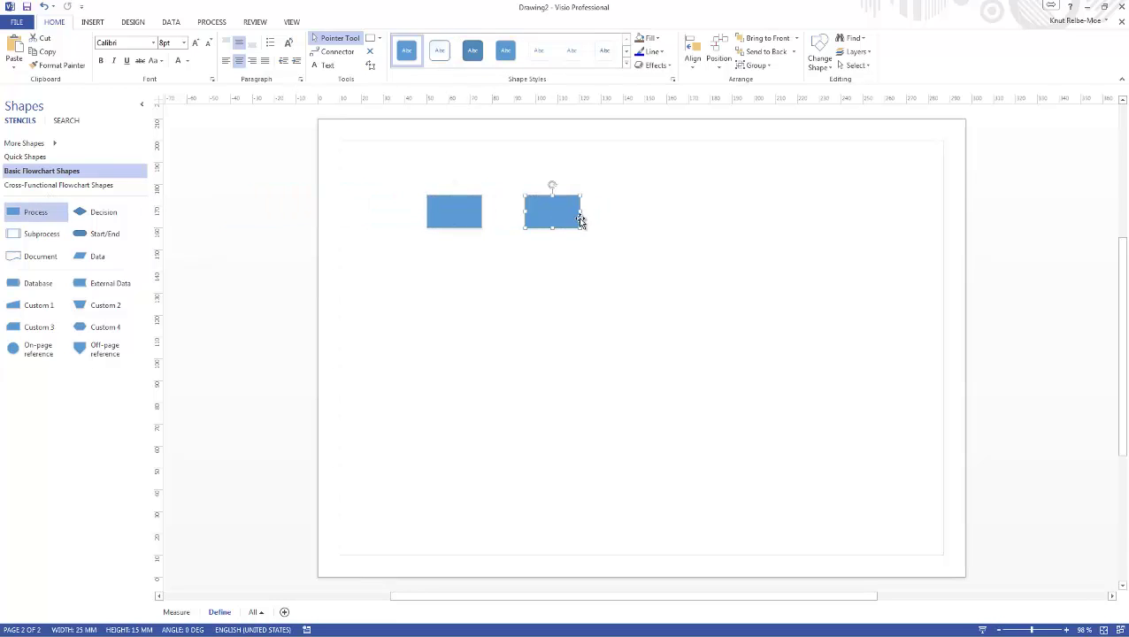
# - Label the first Process shape 1 and the second one 2
pyautogui.click(454, 208)
pyautogui.write('1')
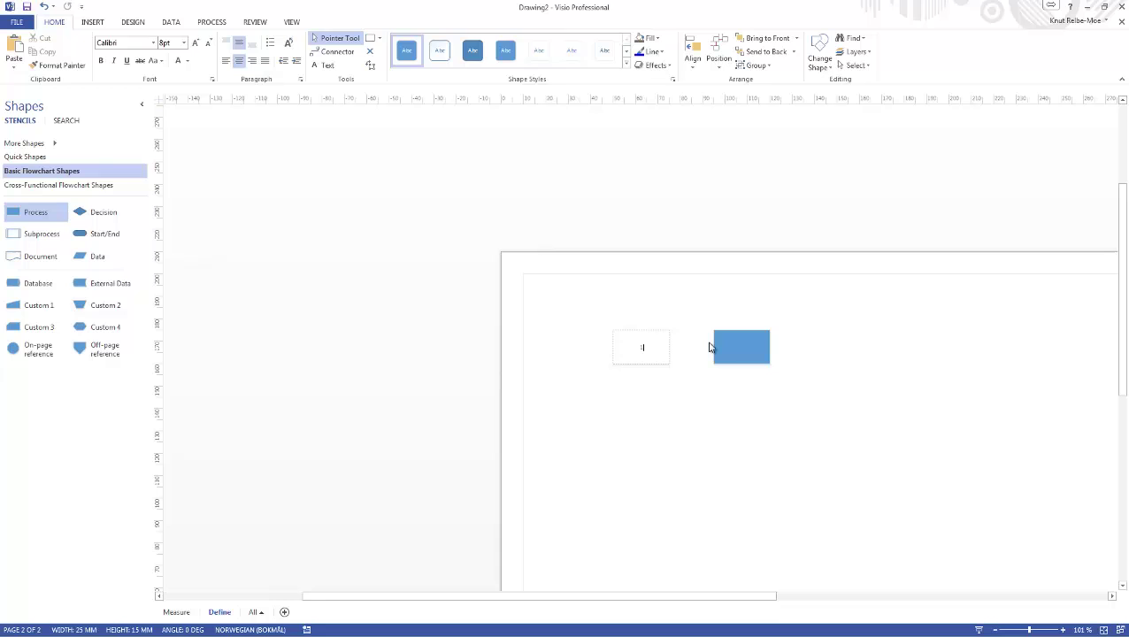
pyautogui.doubleClick(734, 346)
pyautogui.write('2')
pyautogui.click(689, 370)
pyautogui.click(176, 612)
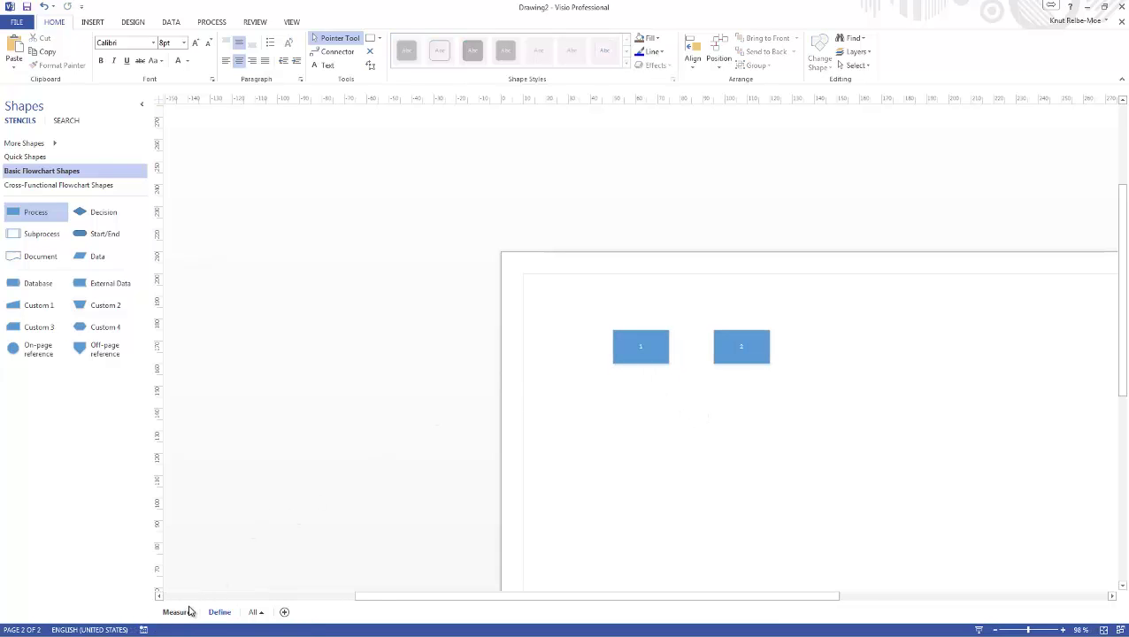
# - Save Drawing2 as demo2_1.vsdx in the SEF2014 folder of the personal OneDrive
pyautogui.click(18, 23)
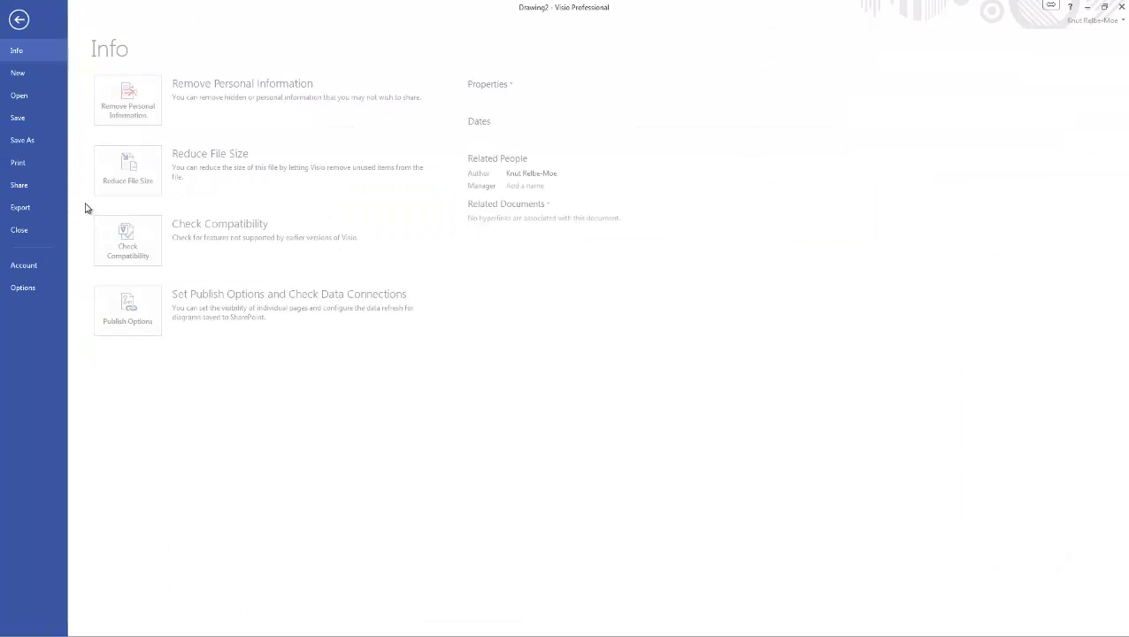
pyautogui.click(27, 140)
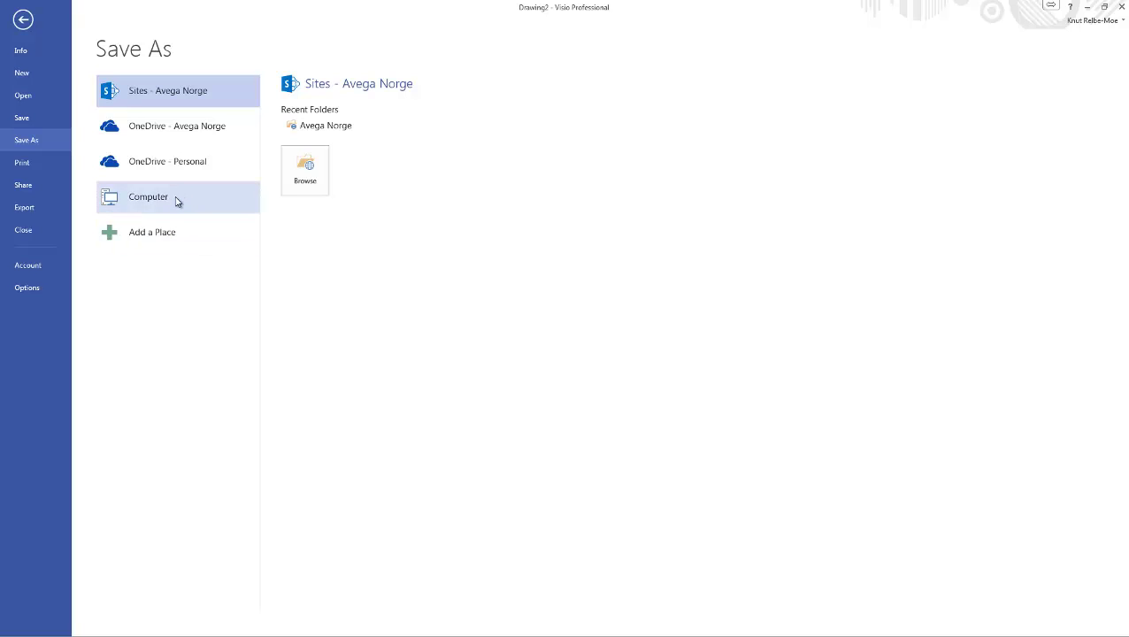
pyautogui.click(184, 237)
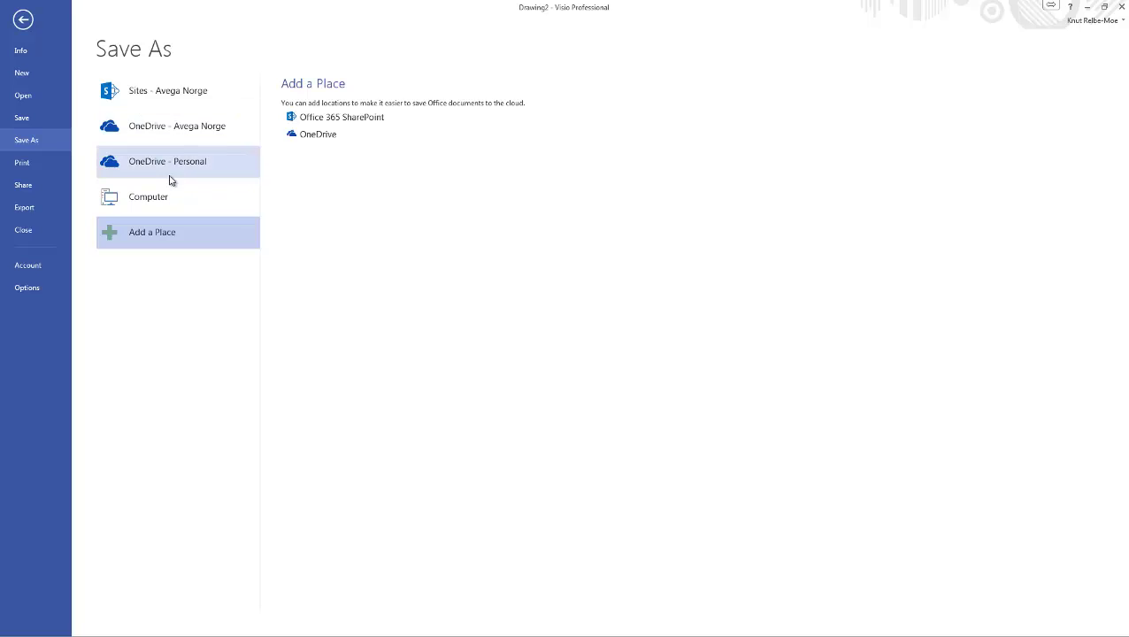
pyautogui.click(171, 172)
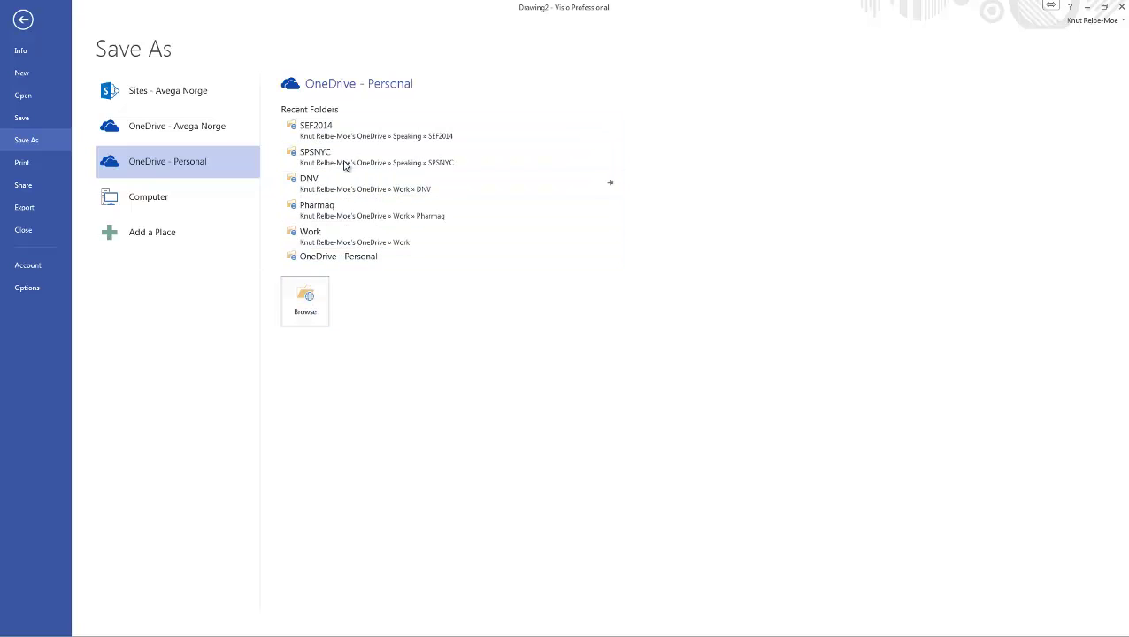
pyautogui.click(370, 126)
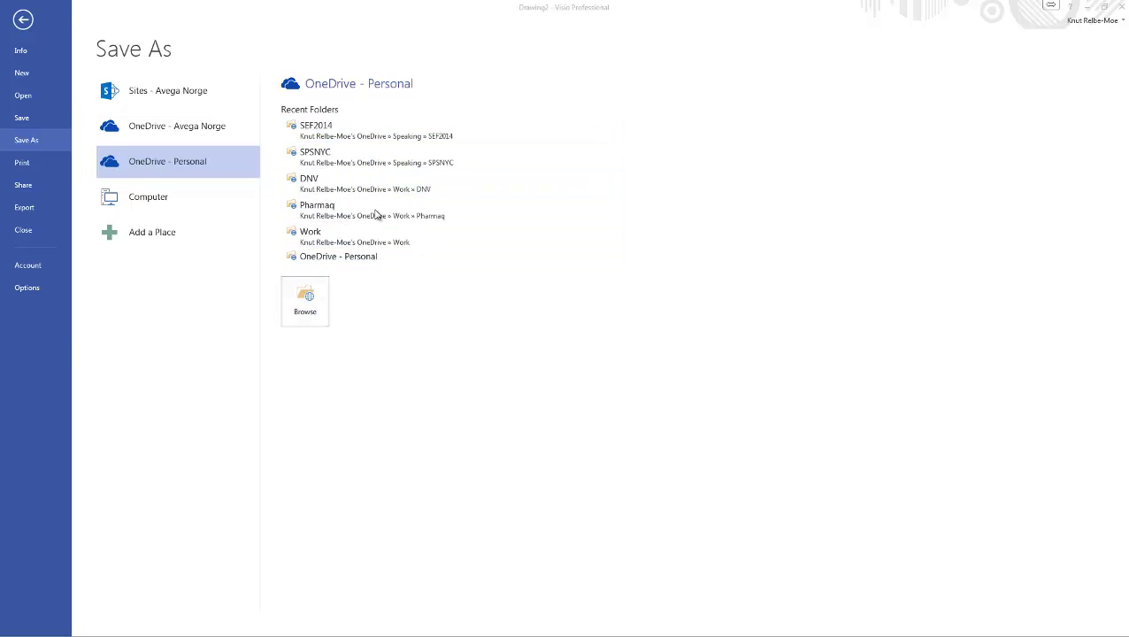
pyautogui.write('de')
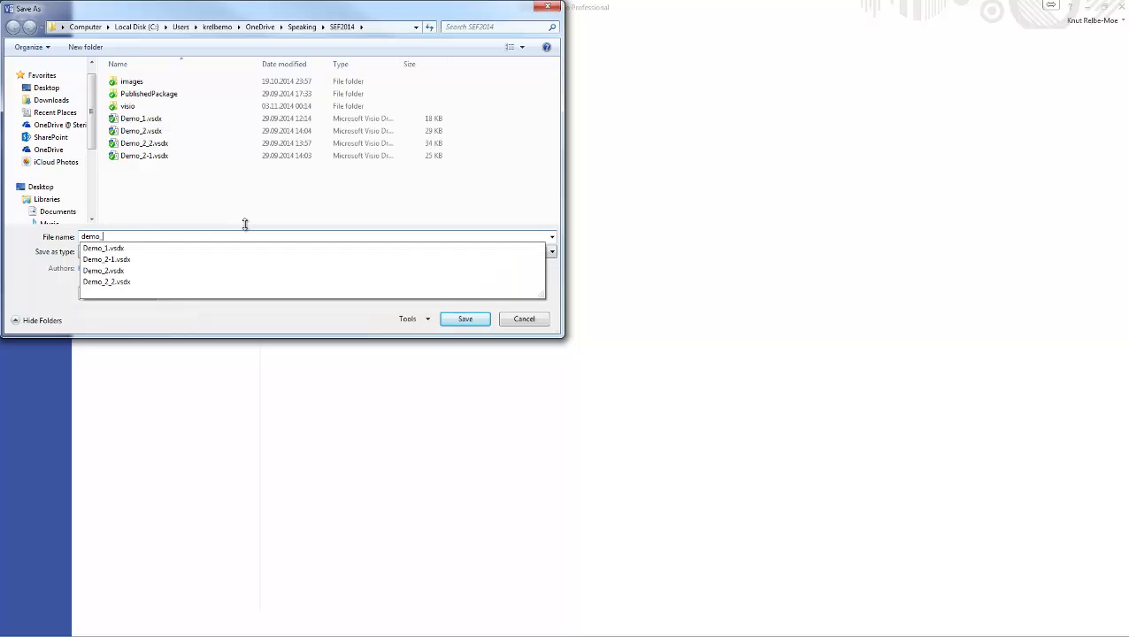
pyautogui.write('mo2')
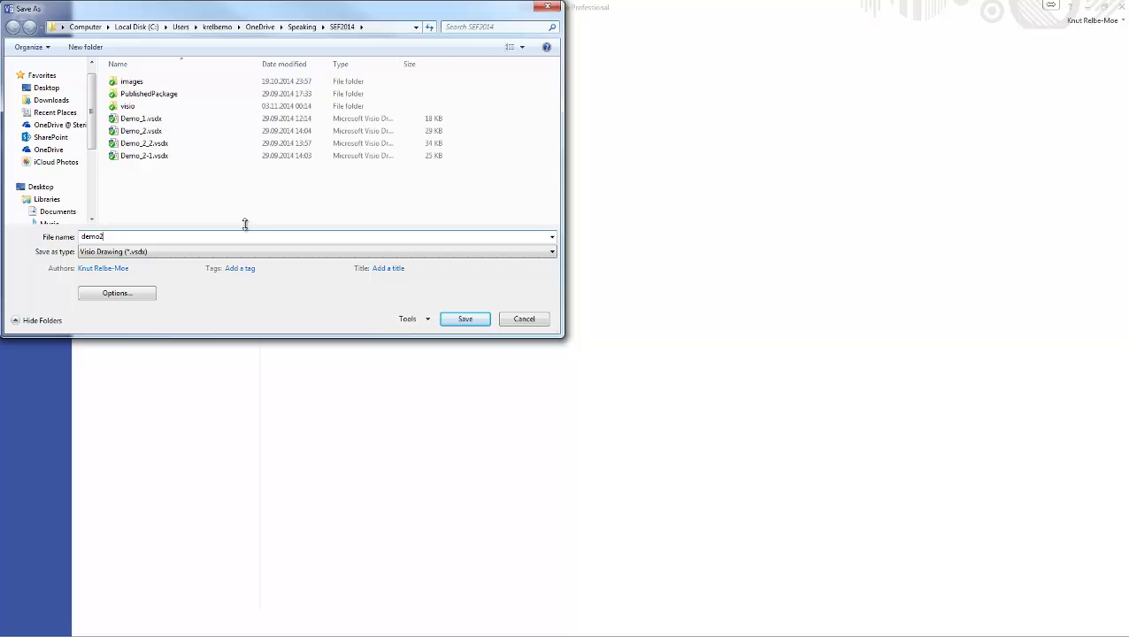
pyautogui.click(466, 318)
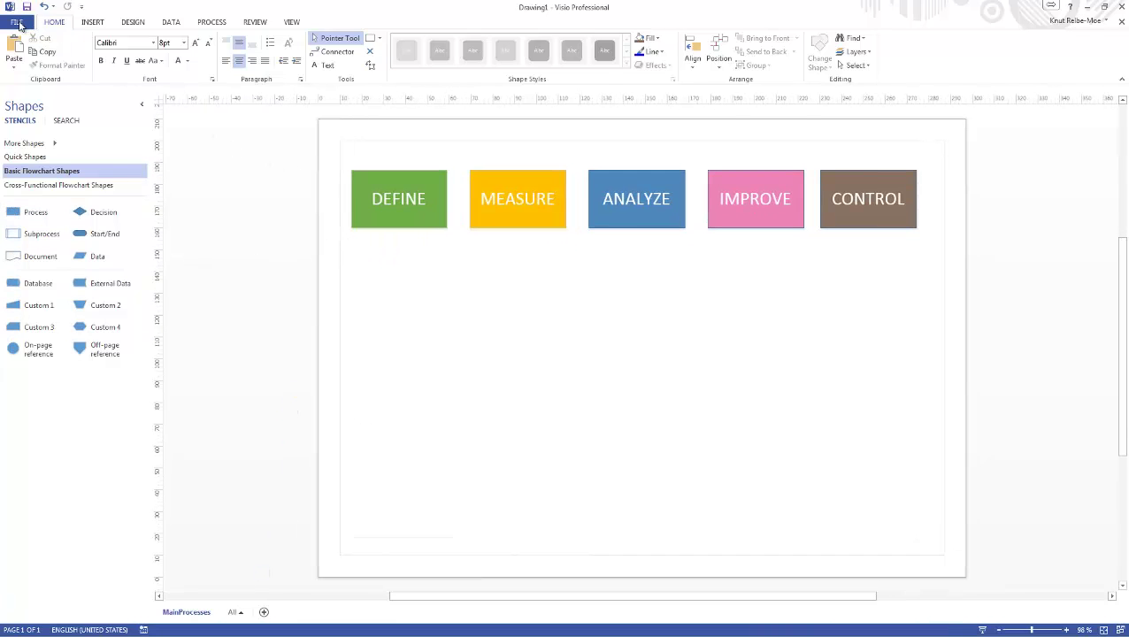
# - Save the main process drawing Drawing1 as demo2_0.vsdx in the same personal OneDrive folder, SEF2014
pyautogui.click(20, 24)
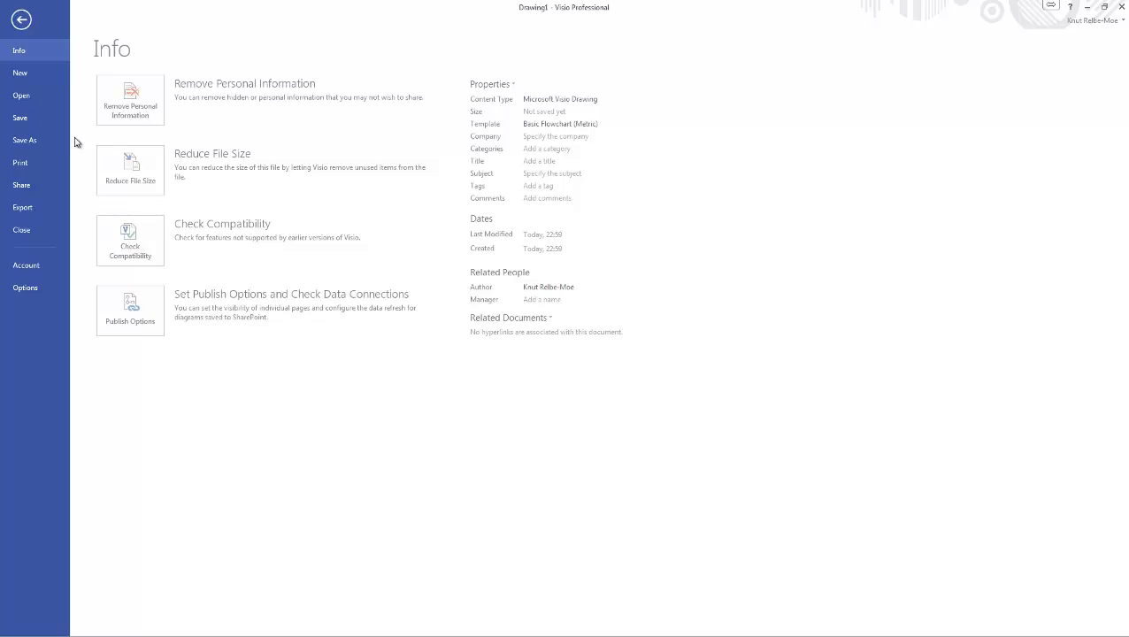
pyautogui.click(27, 140)
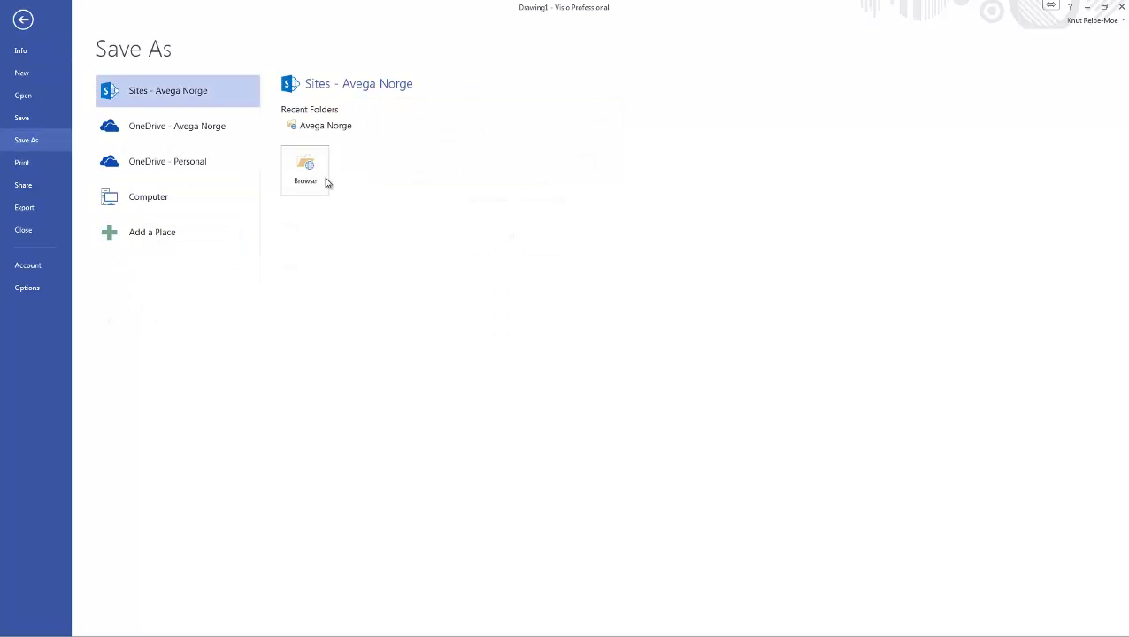
pyautogui.click(310, 177)
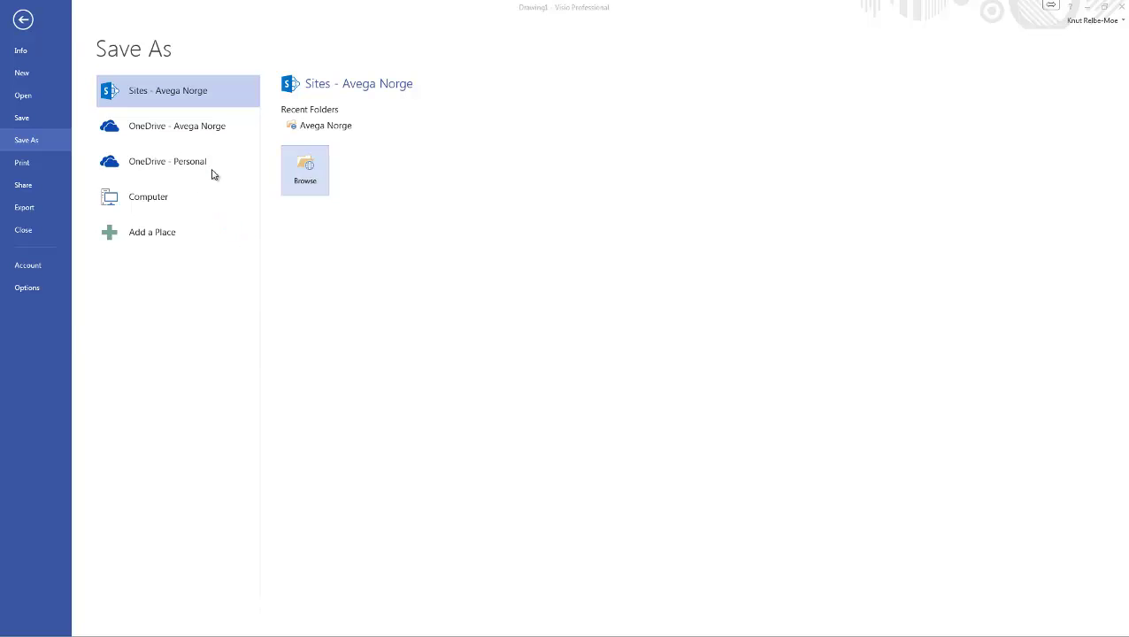
pyautogui.click(522, 319)
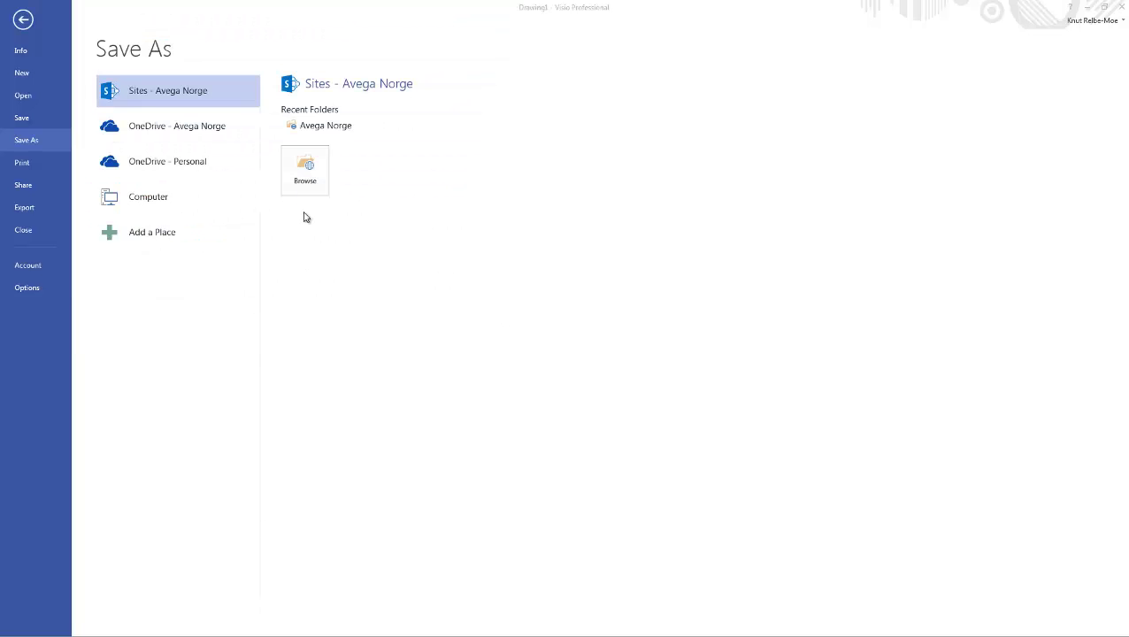
pyautogui.click(195, 171)
pyautogui.click(329, 136)
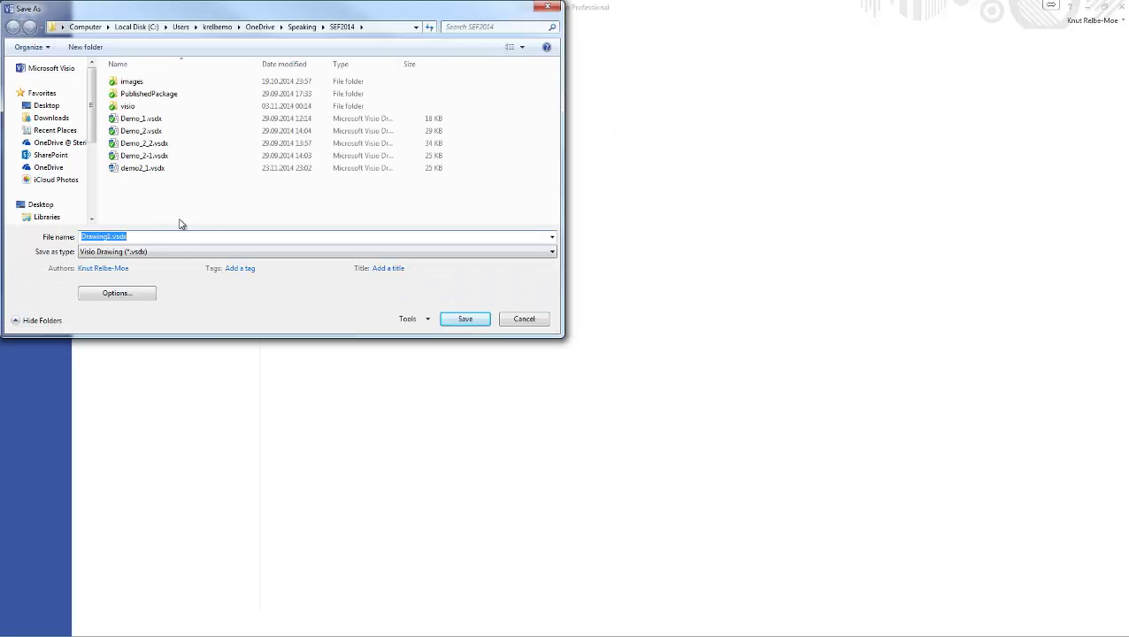
pyautogui.write('demo2')
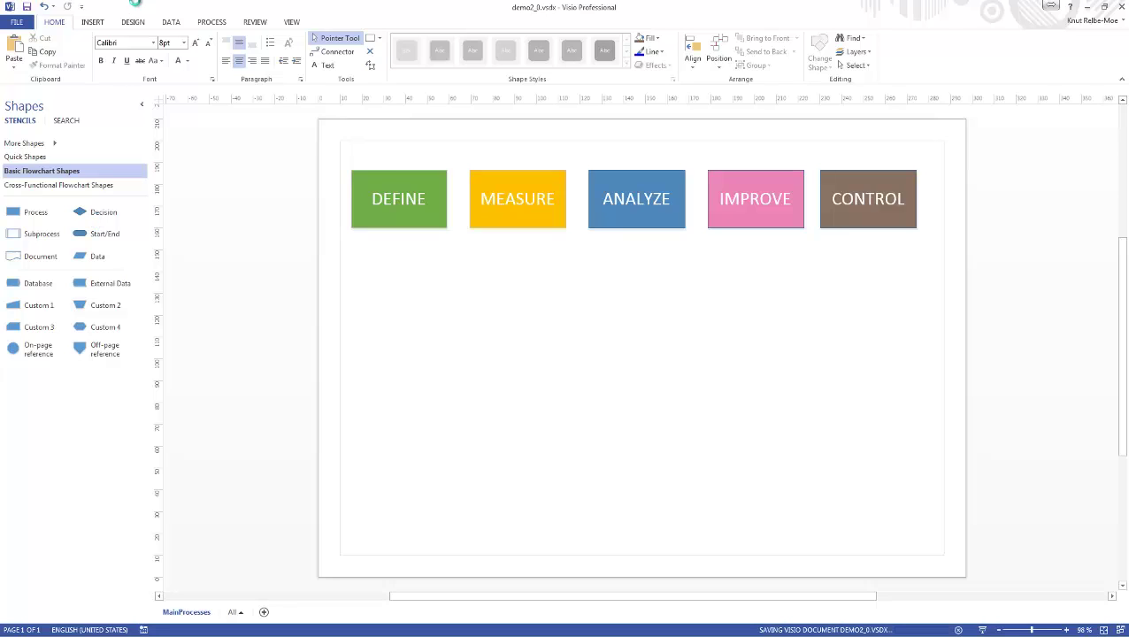
# - Examine the label and value of the MEASURE shape's Subprocess property in Define Shape Data and compare them with the page names in demo2_1.vsdx
pyautogui.click(535, 217)
pyautogui.rightClick(534, 218)
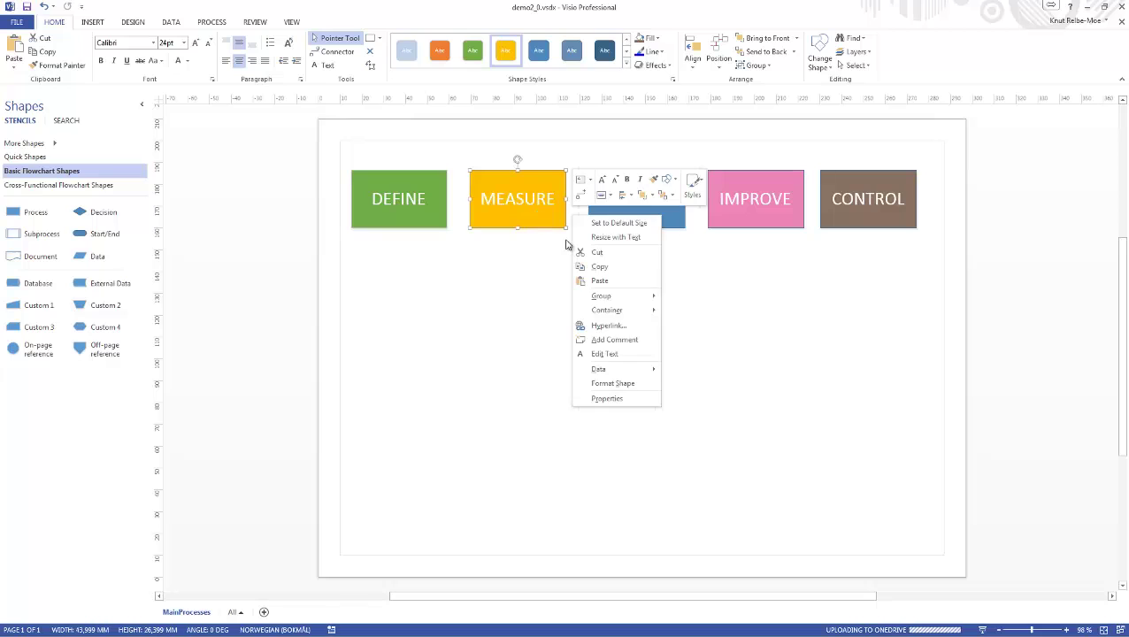
pyautogui.moveTo(622, 370)
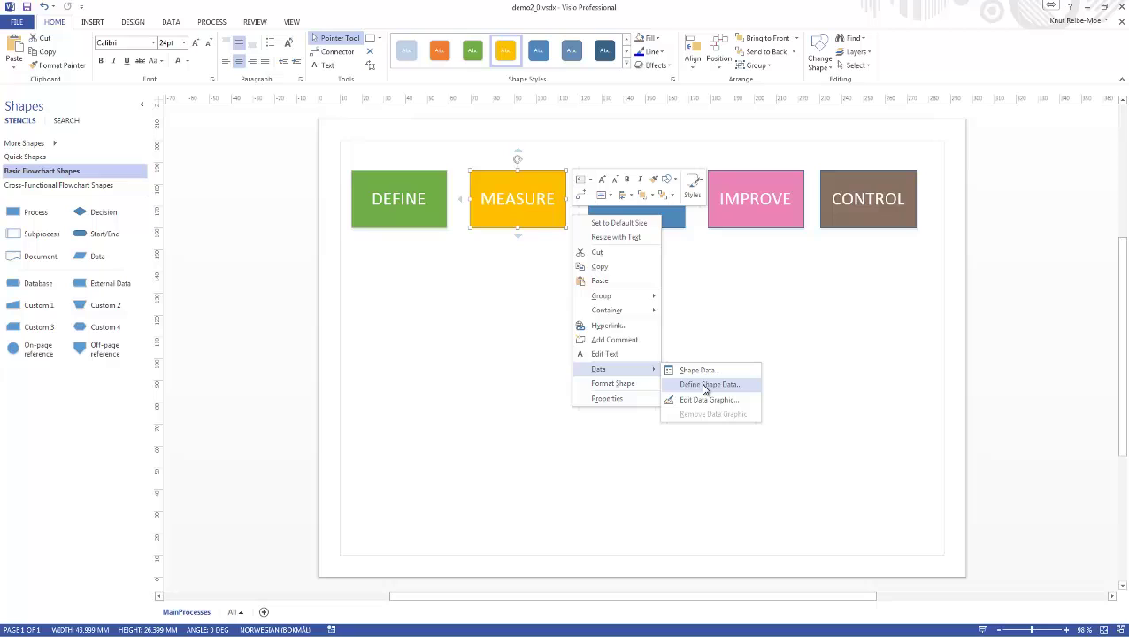
pyautogui.click(531, 207)
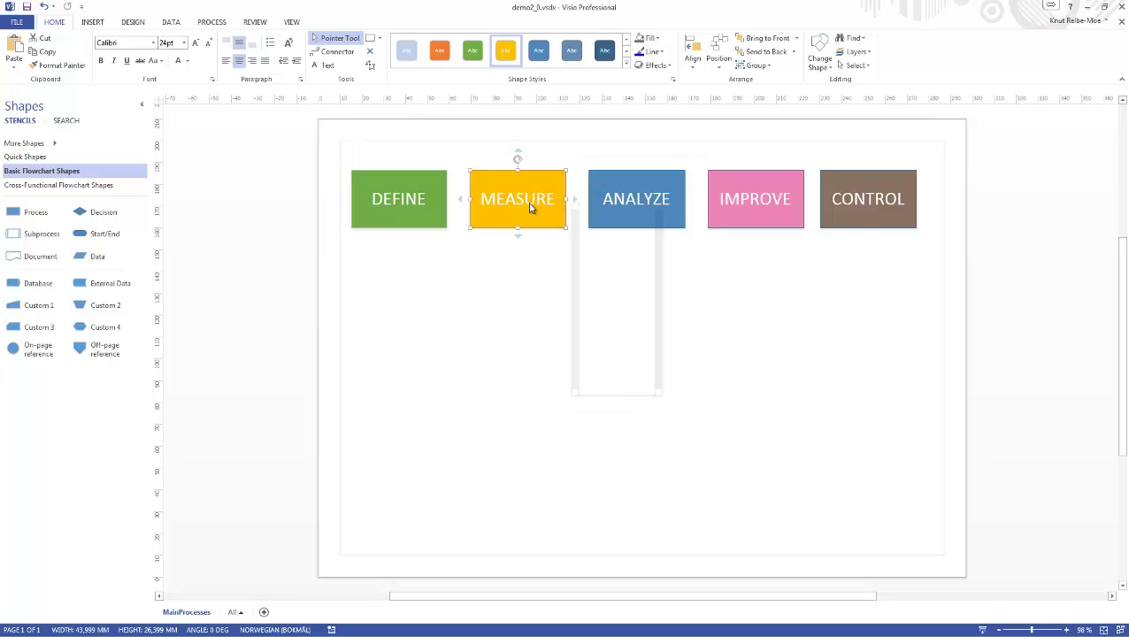
pyautogui.rightClick(531, 207)
pyautogui.moveTo(625, 357)
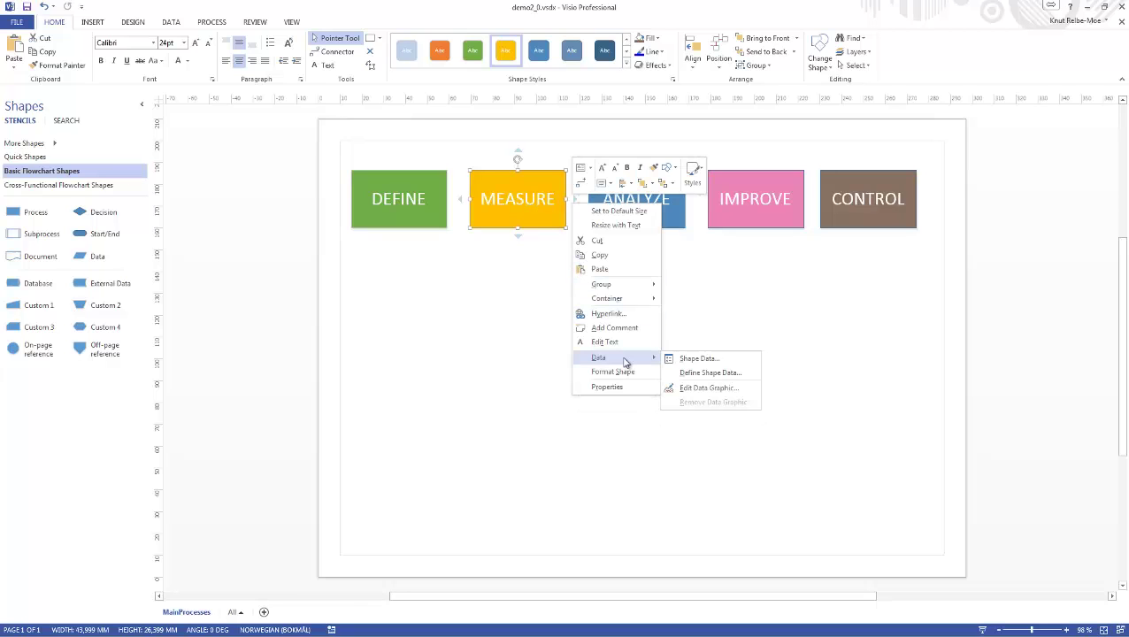
pyautogui.click(693, 375)
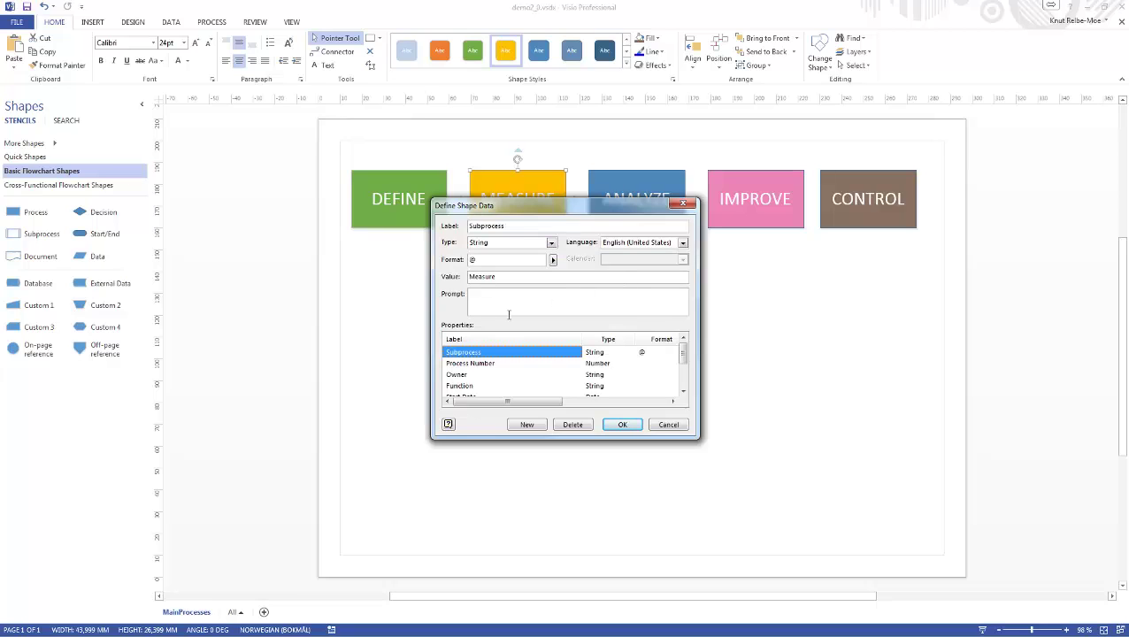
pyautogui.click(506, 227)
pyautogui.doubleClick(492, 226)
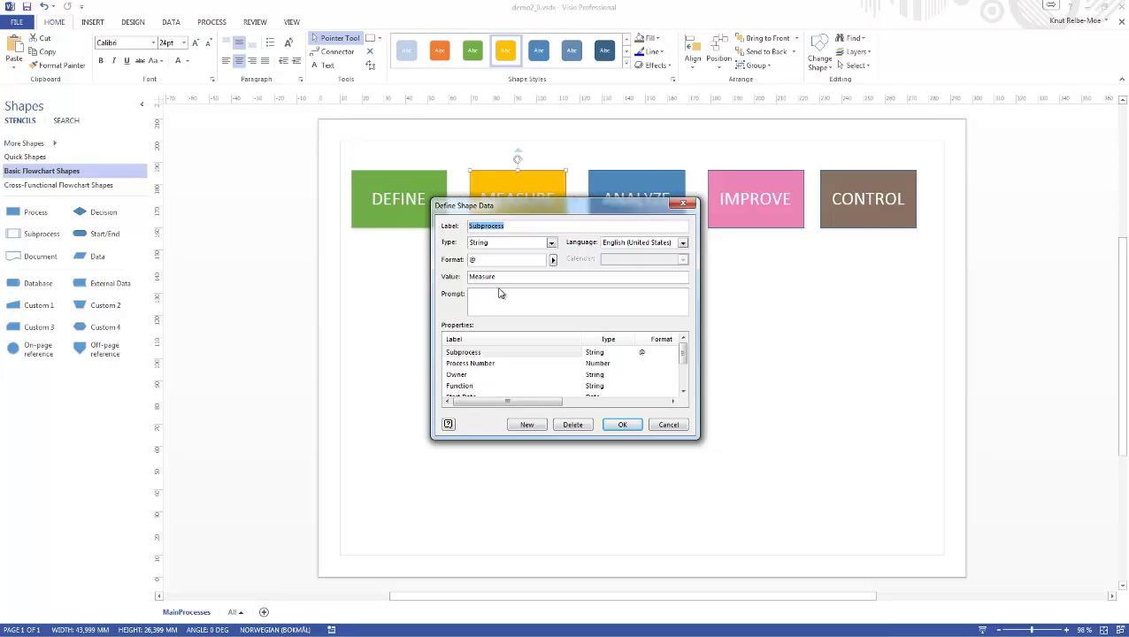
pyautogui.moveTo(520, 277); pyautogui.dragTo(466, 277)
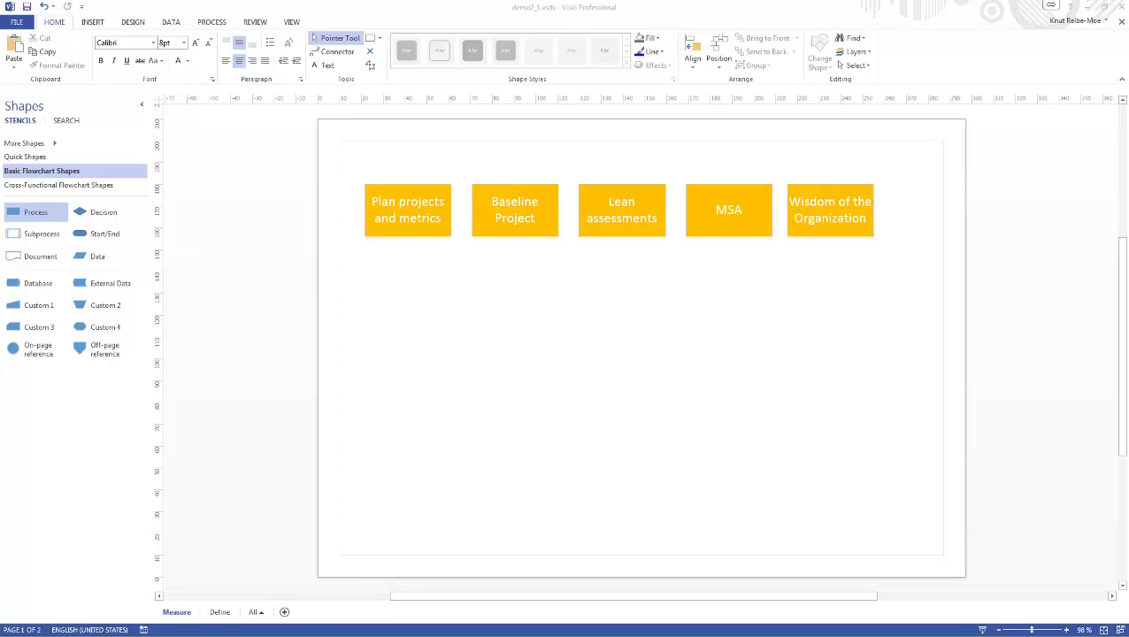
pyautogui.hotkey('alt', 'Tab')
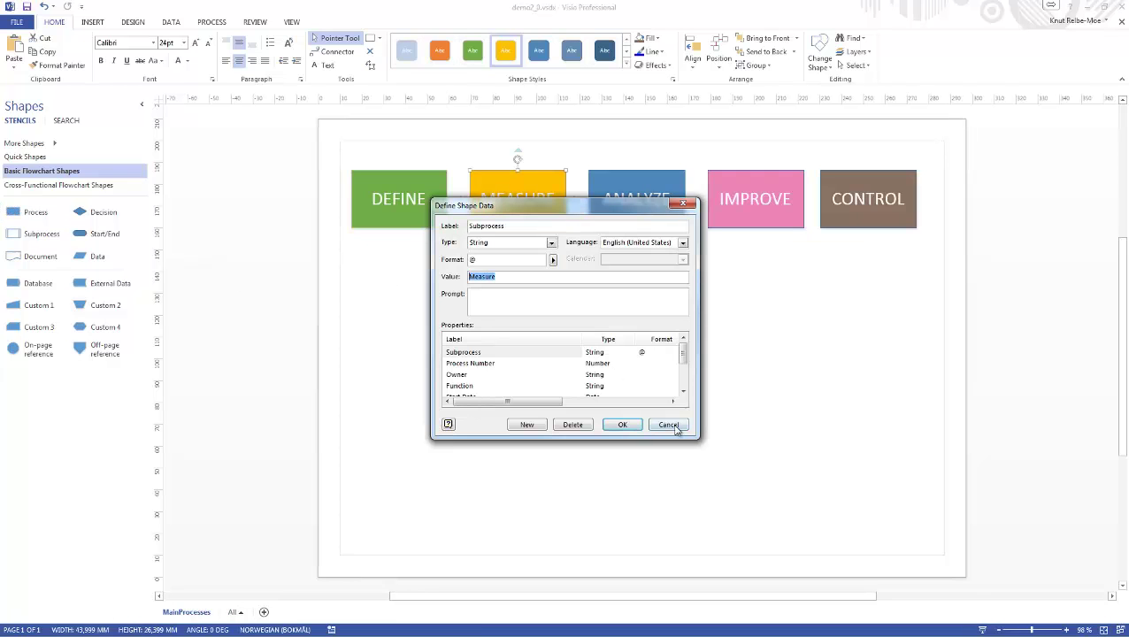
pyautogui.click(623, 425)
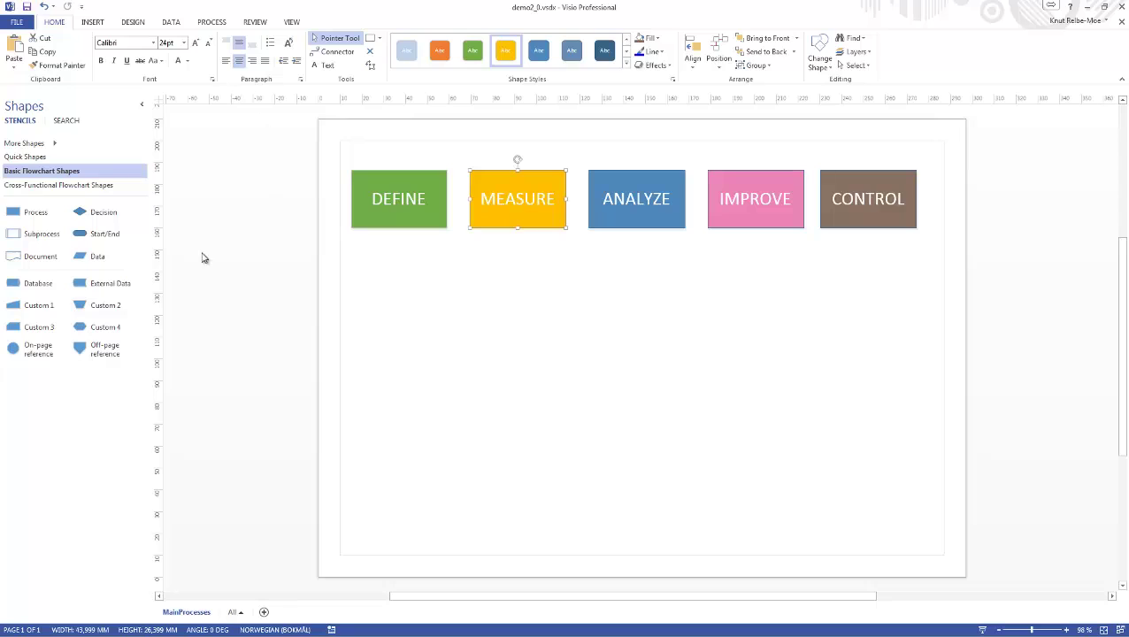
# - Switch to the SharePoint Demo site in the browser and add a new page named demo2_new
pyautogui.hotkey('alt', 'Tab')
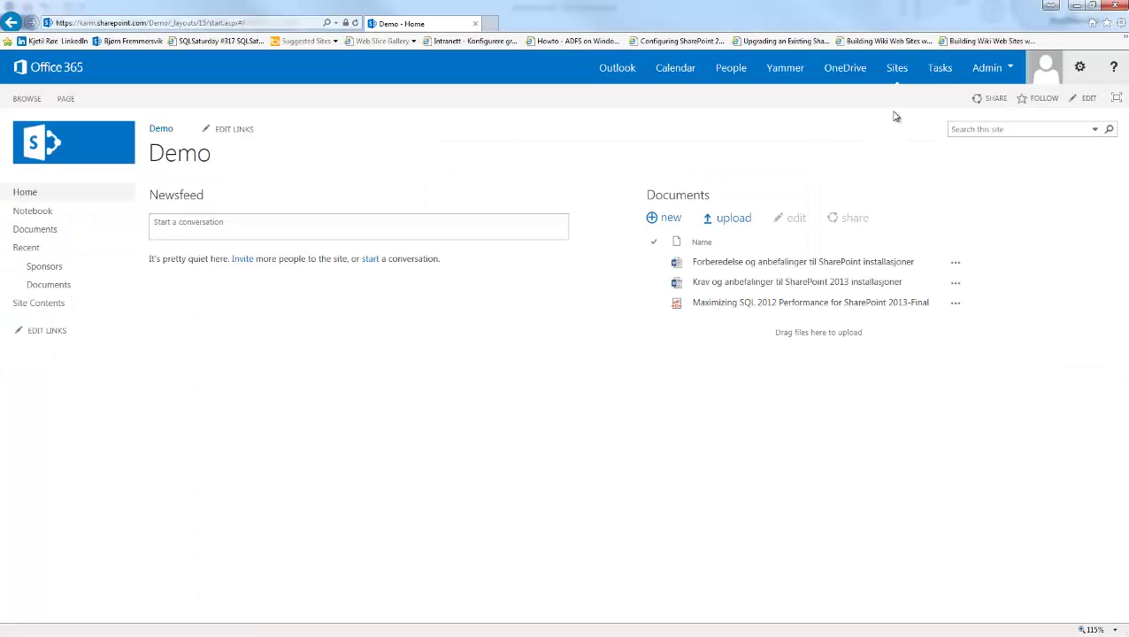
pyautogui.click(1079, 68)
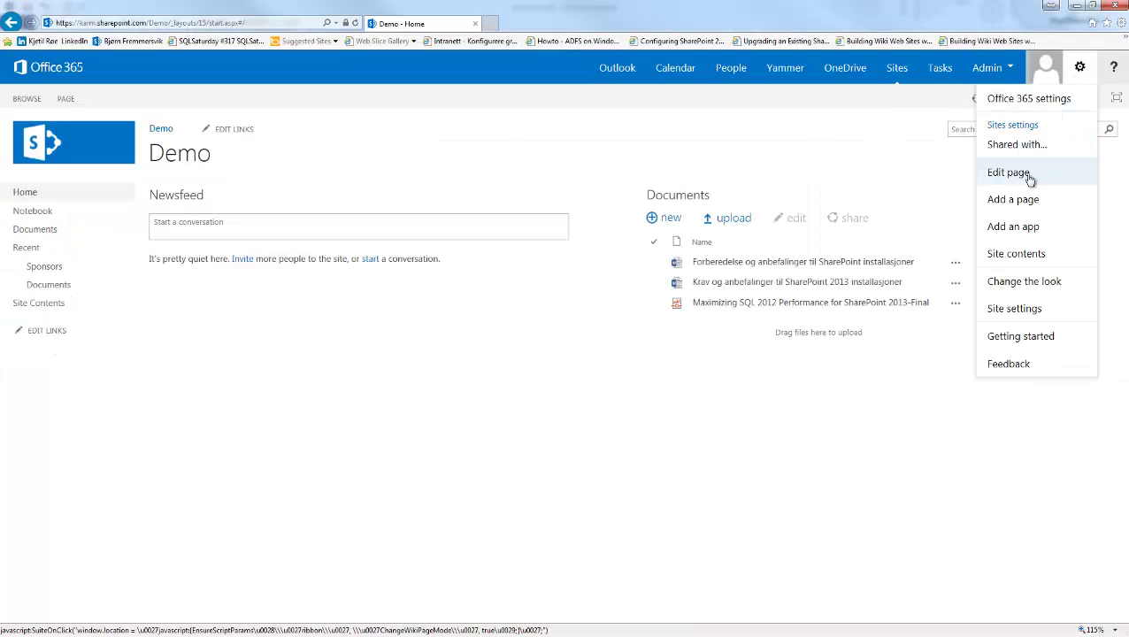
pyautogui.click(1015, 200)
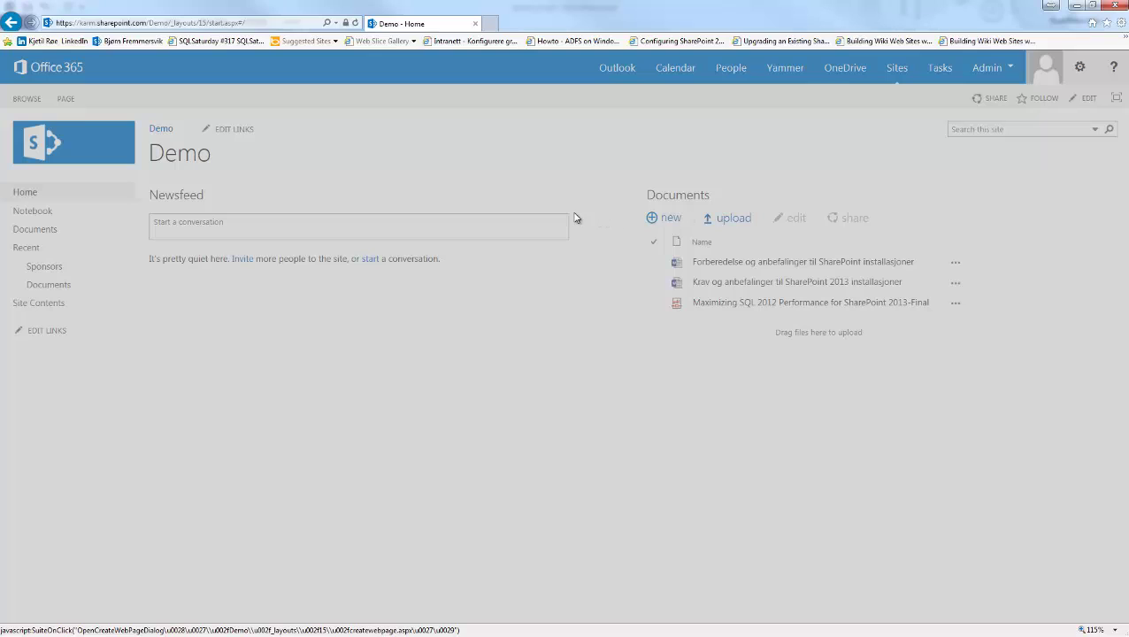
pyautogui.write('demo2')
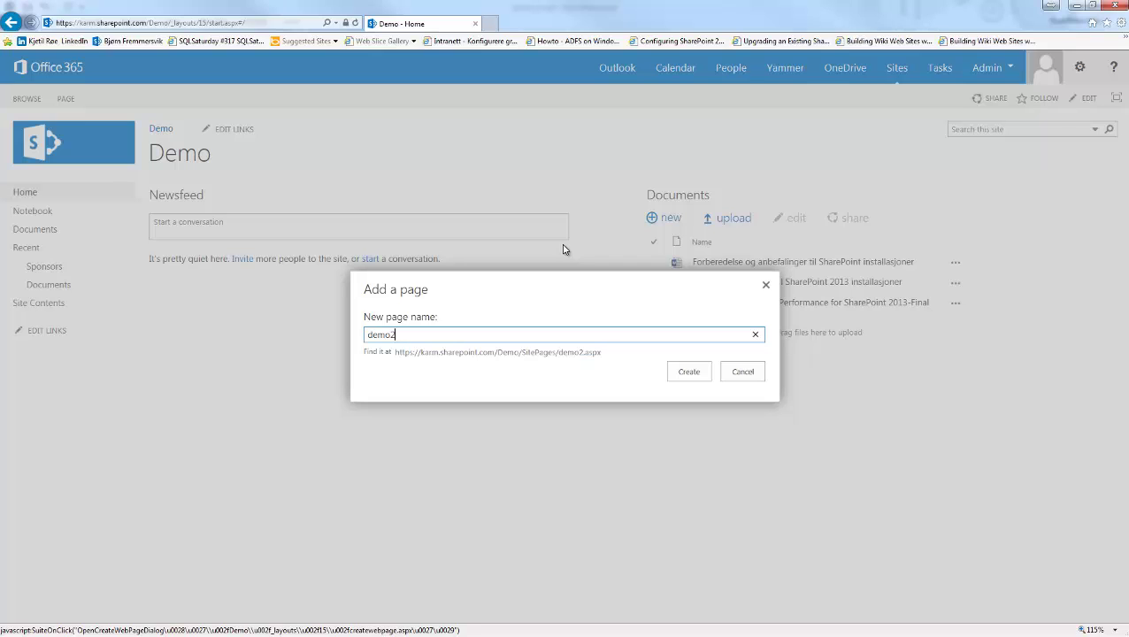
pyautogui.write('_new')
pyautogui.press('Return')
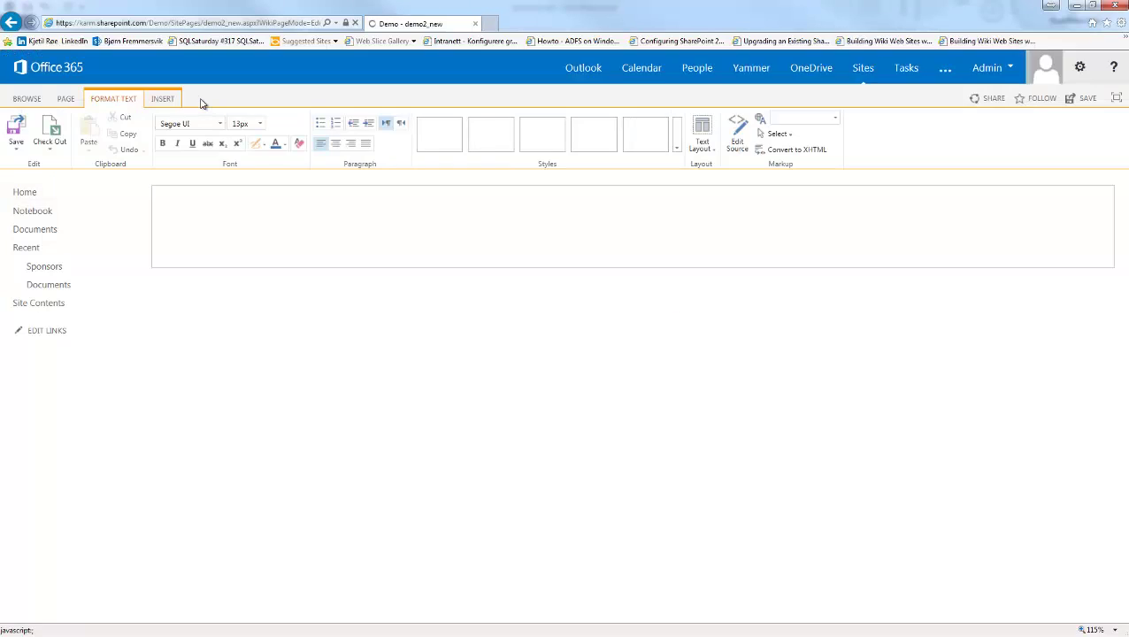
# - Insert a Visio Web Access web part from the Business Data category into the demo2_new page
pyautogui.click(162, 99)
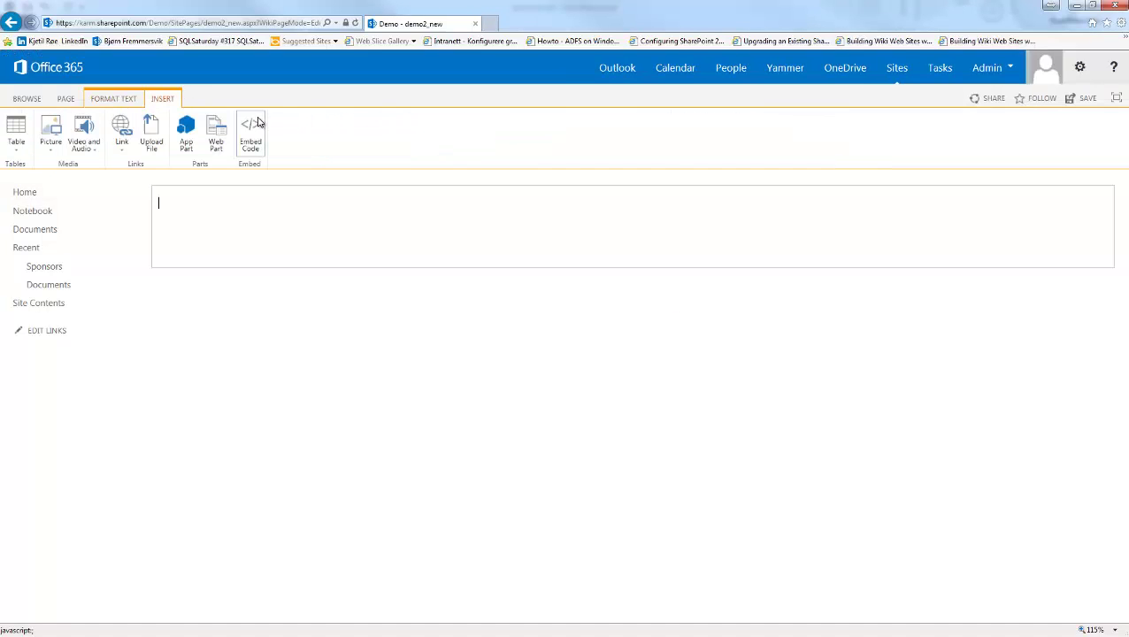
pyautogui.click(216, 138)
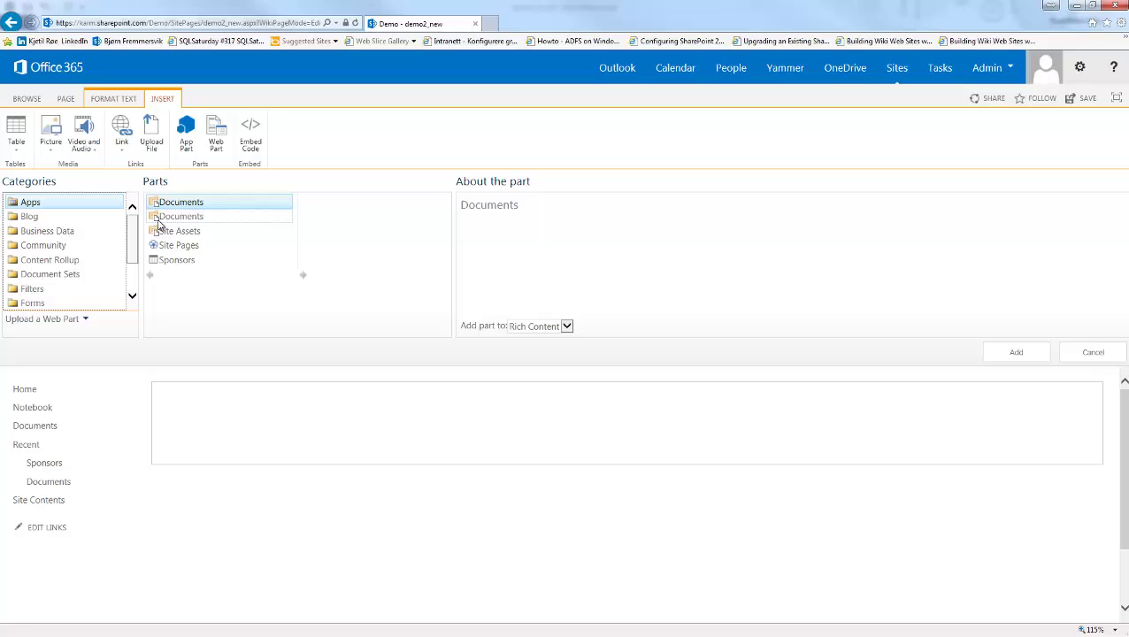
pyautogui.scroll(-2, 134, 279)
pyautogui.scroll(-2, 135, 279)
pyautogui.scroll(5, 131, 257)
pyautogui.click(49, 231)
pyautogui.click(338, 233)
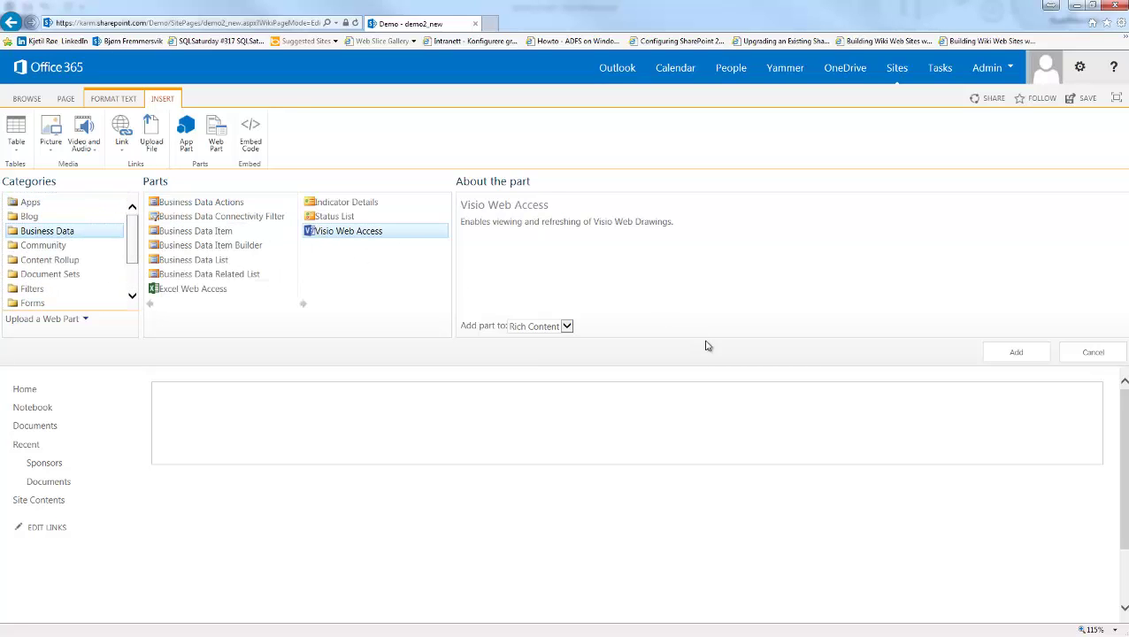
pyautogui.click(991, 357)
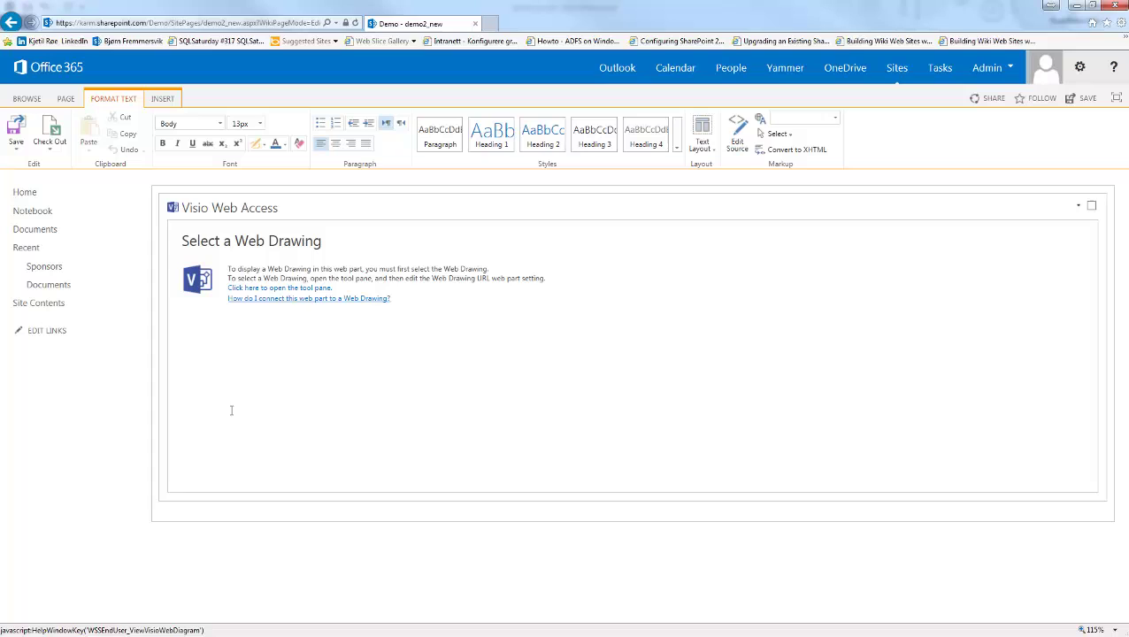
# - Add a second Visio Web Access web part to the page, placing it below the first one
pyautogui.click(251, 510)
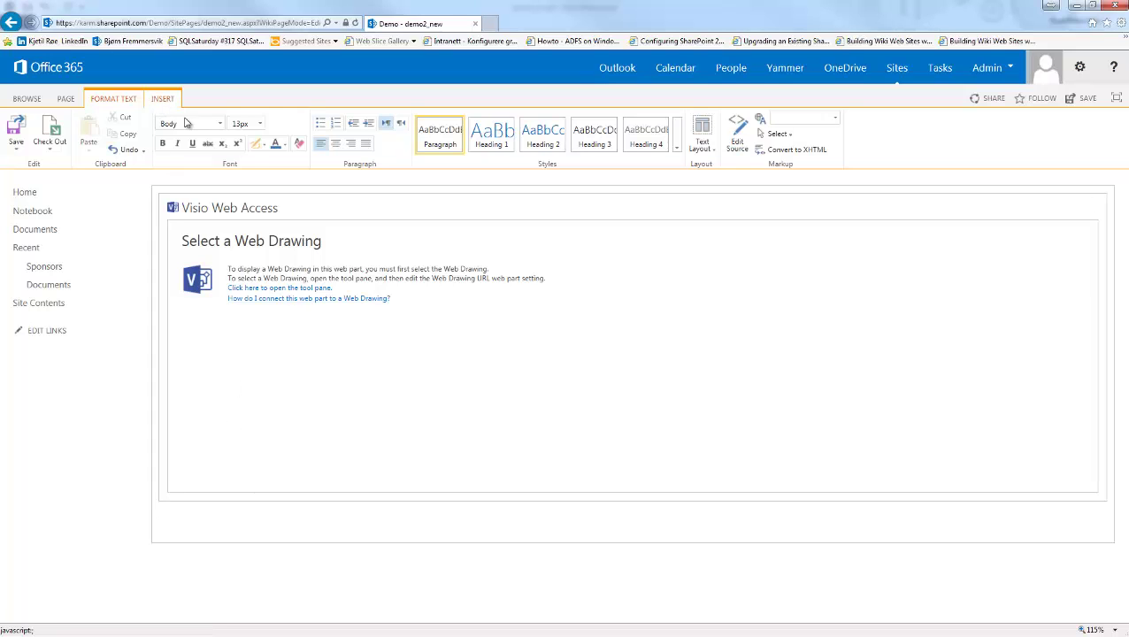
pyautogui.click(216, 134)
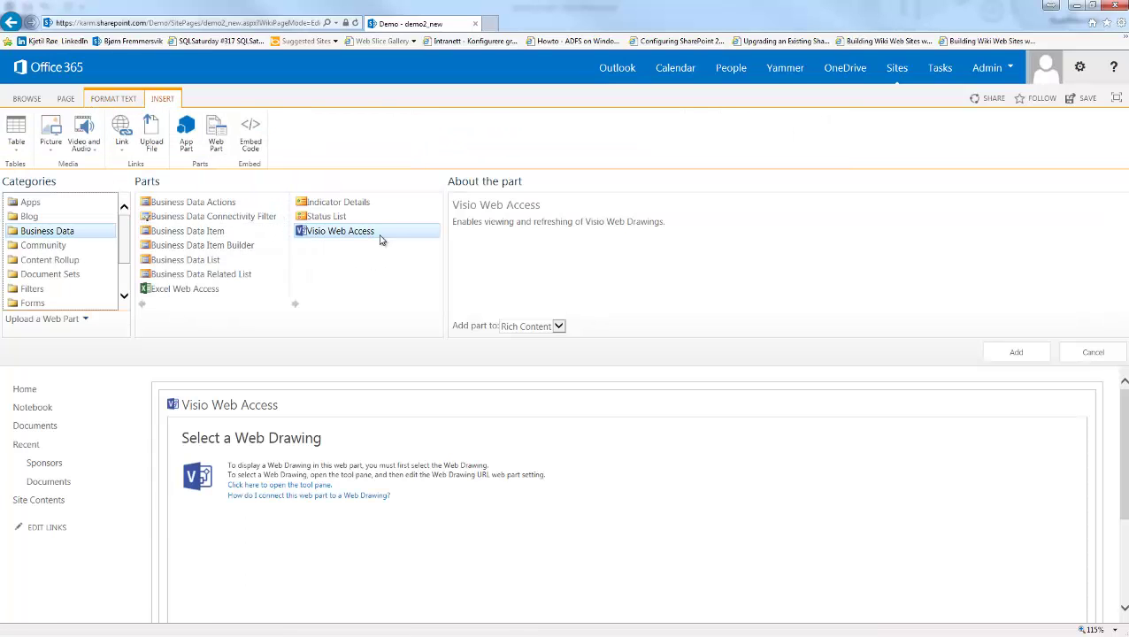
pyautogui.click(992, 357)
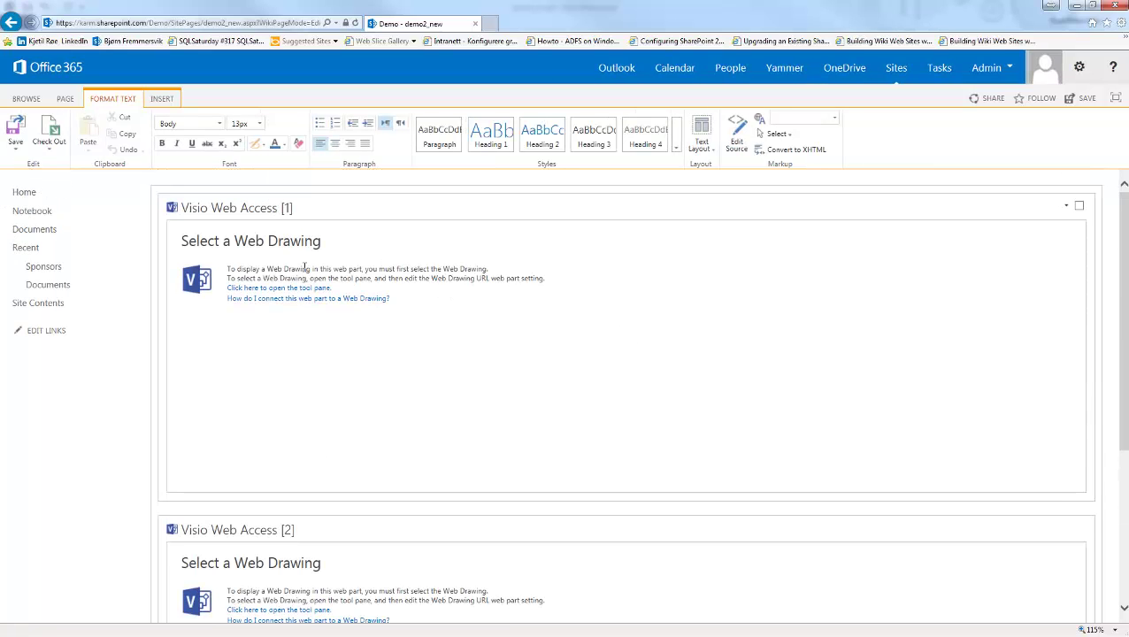
# - Open the first Visio Web Access web part's settings and browse for its web drawing in the Demo site's SEF2014 Documents library
pyautogui.click(302, 291)
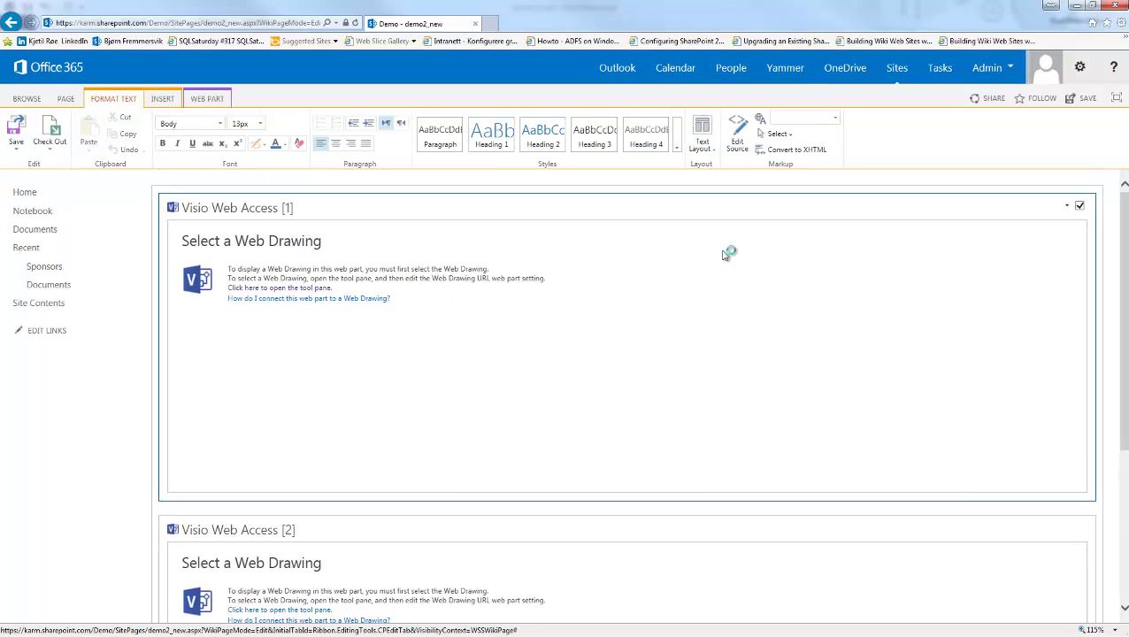
pyautogui.click(281, 288)
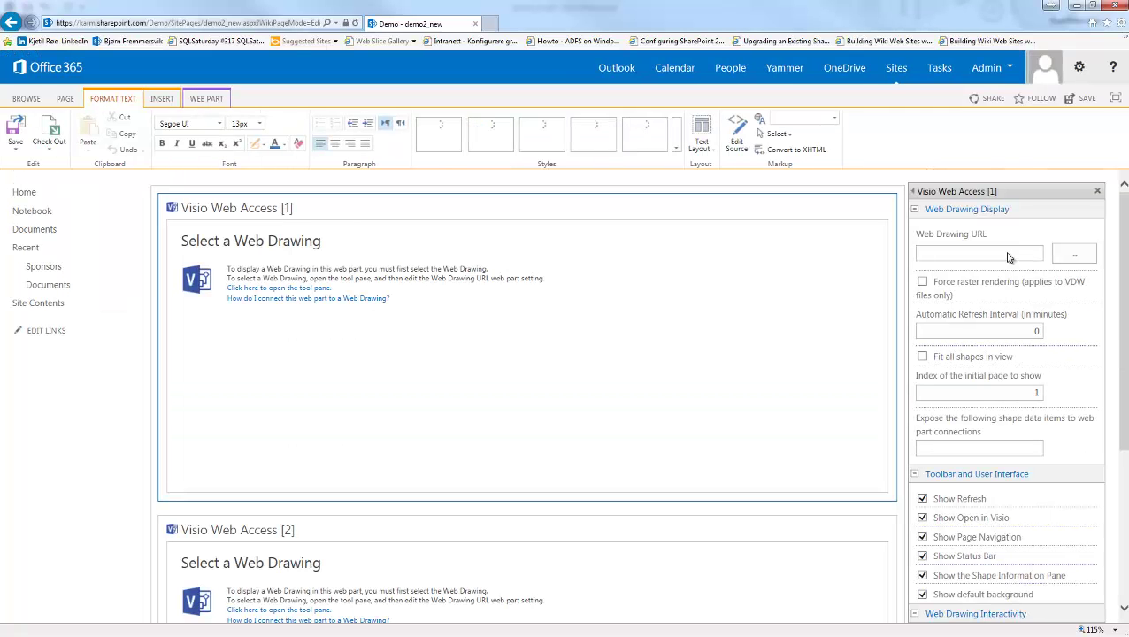
pyautogui.click(1067, 259)
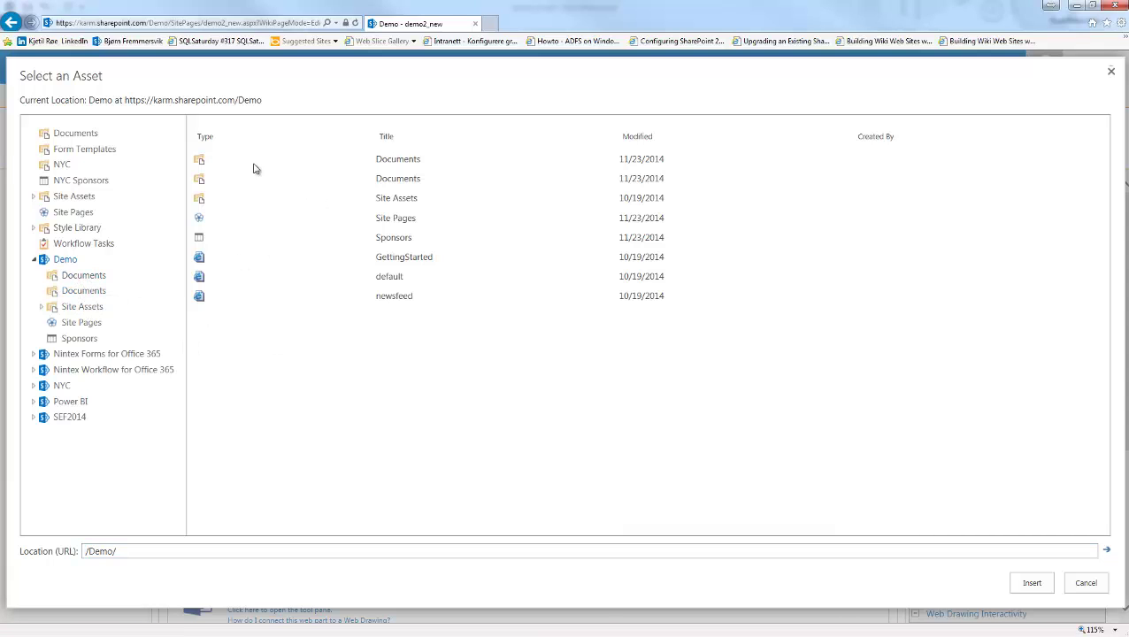
pyautogui.click(202, 165)
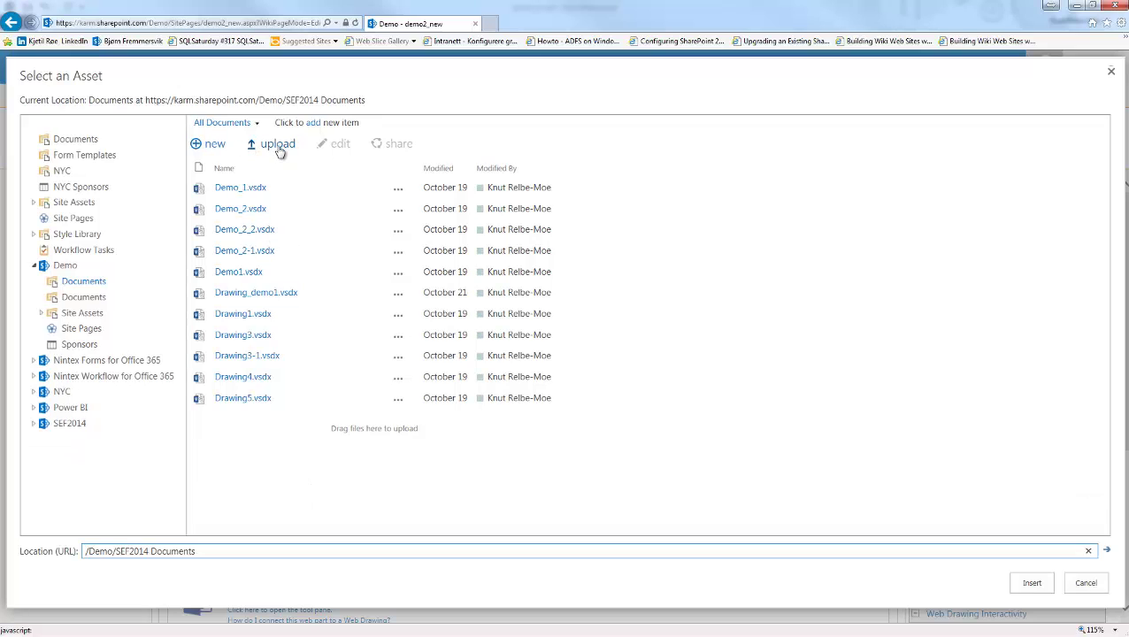
# - Upload demo2_0.vsdx from the OneDrive folder Speaking > SEF2014 to the SEF2014 Documents library
pyautogui.click(278, 147)
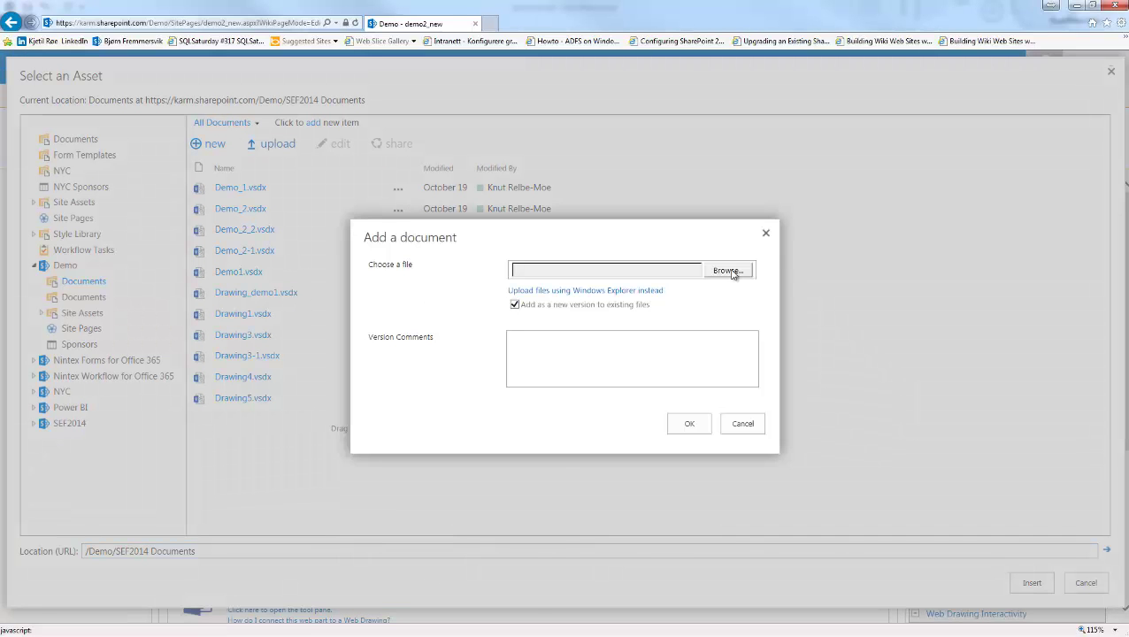
pyautogui.click(732, 272)
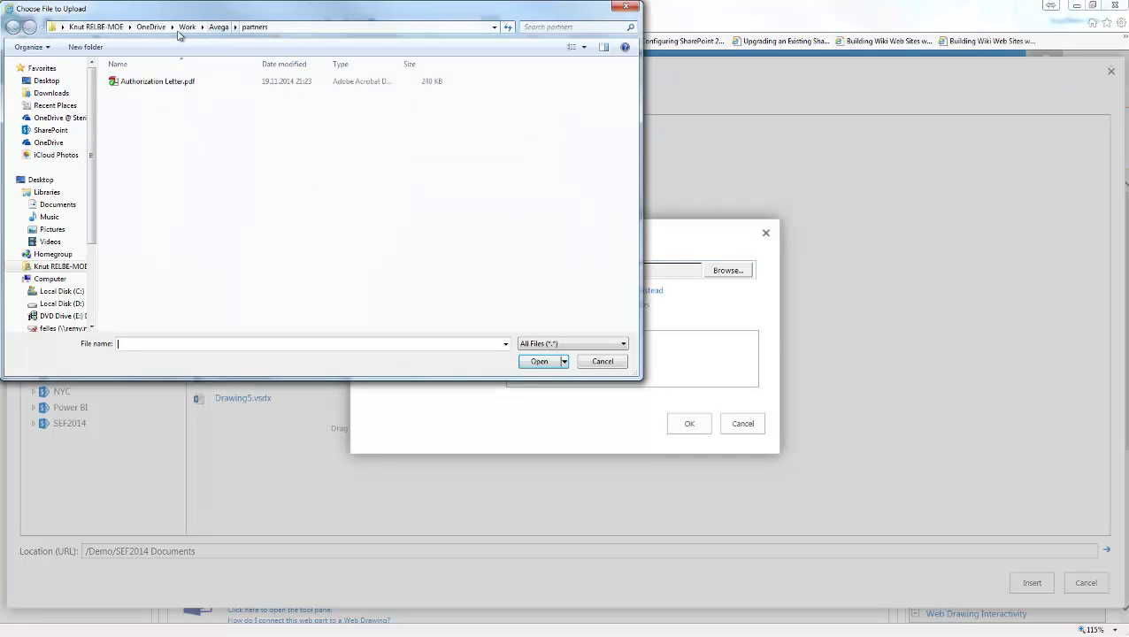
pyautogui.click(151, 27)
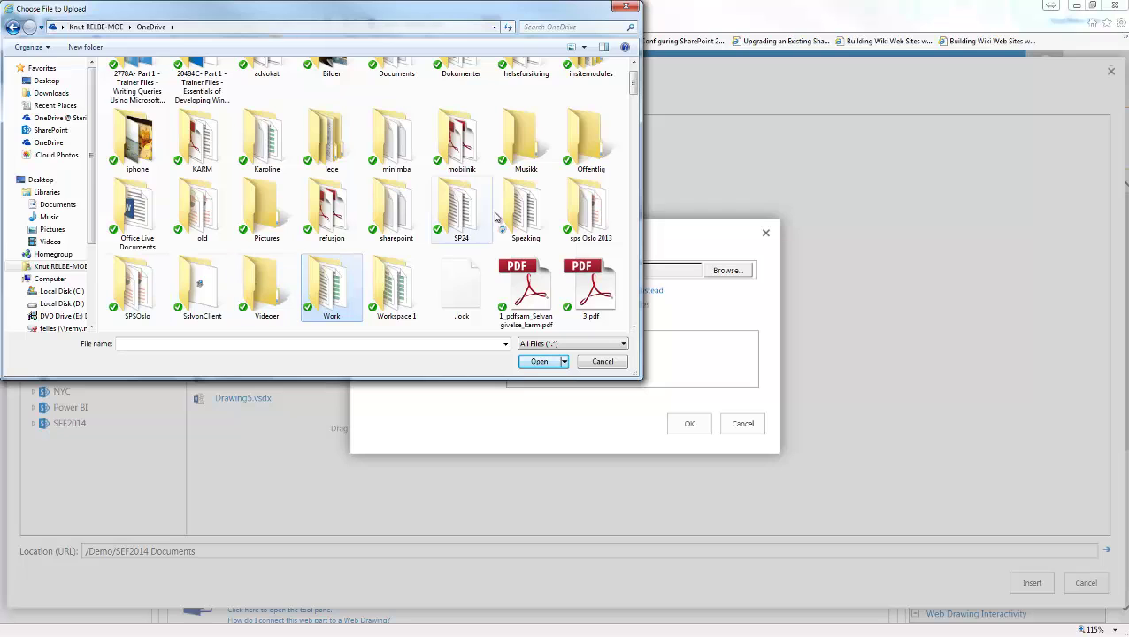
pyautogui.doubleClick(534, 211)
pyautogui.doubleClick(199, 108)
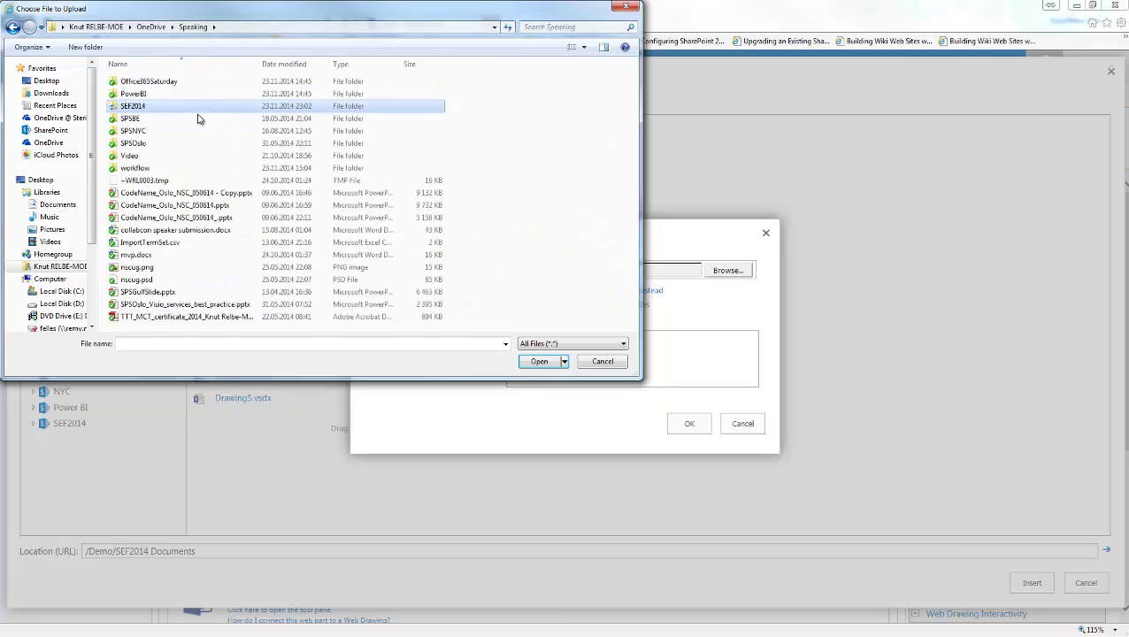
pyautogui.click(167, 180)
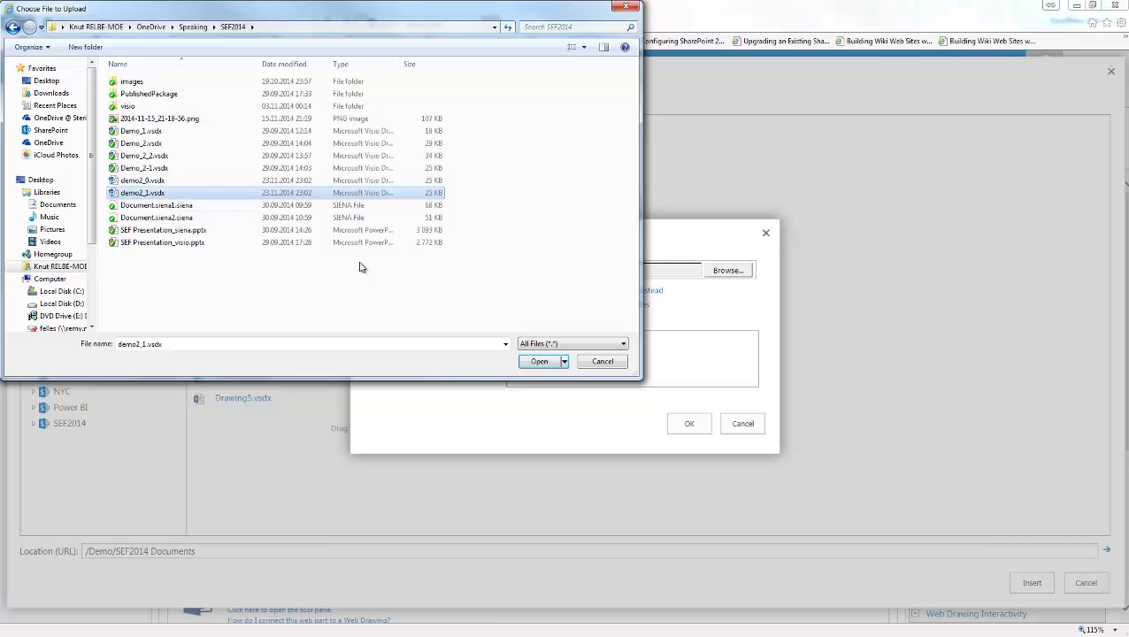
pyautogui.click(539, 364)
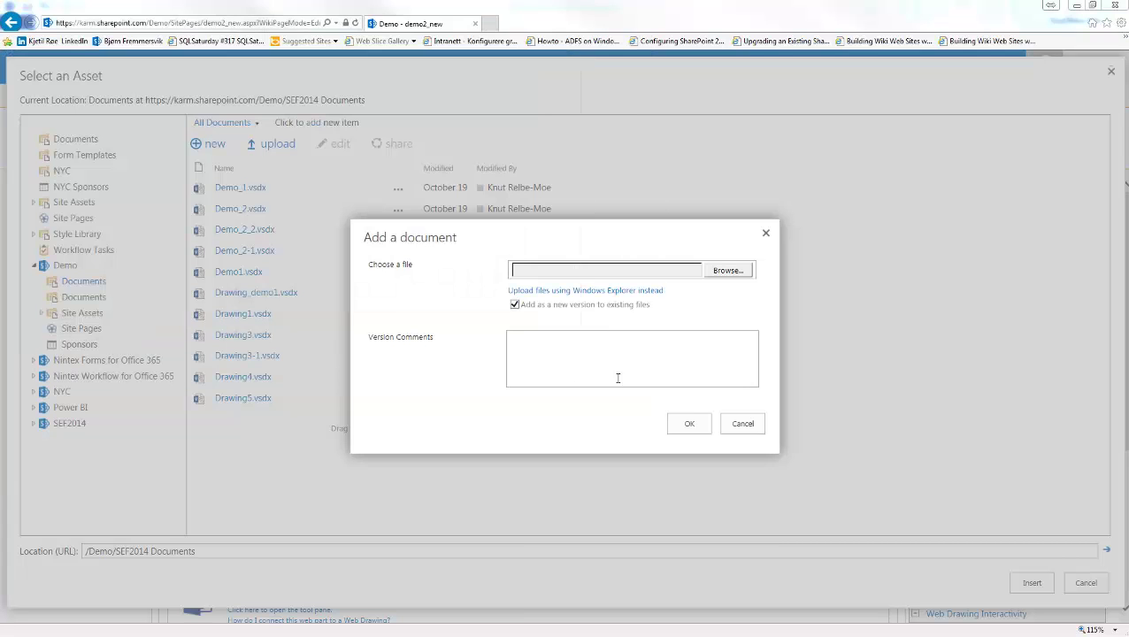
pyautogui.click(688, 423)
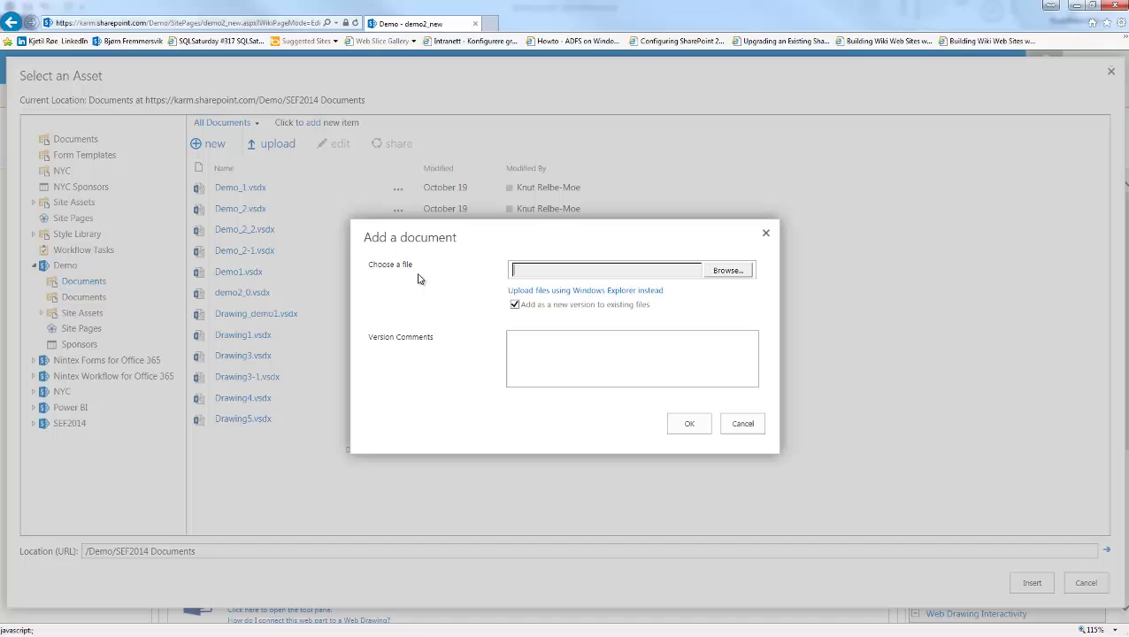
# - Upload demo2_1.vsdx to the same library and insert demo2_0.vsdx as the first web part's web drawing
pyautogui.click(717, 274)
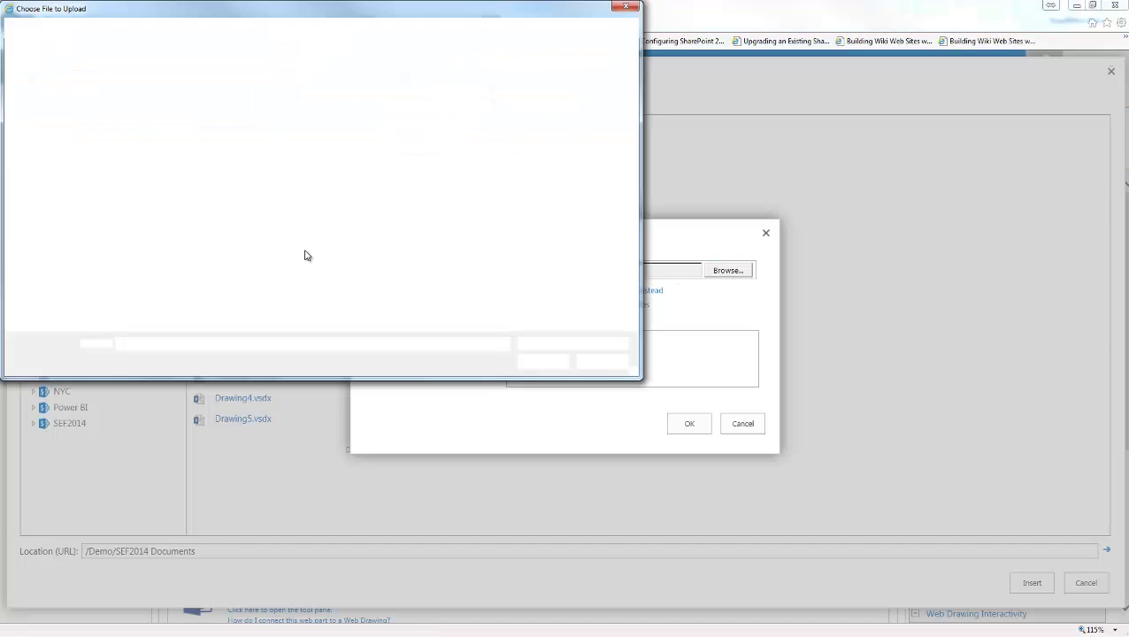
pyautogui.doubleClick(204, 192)
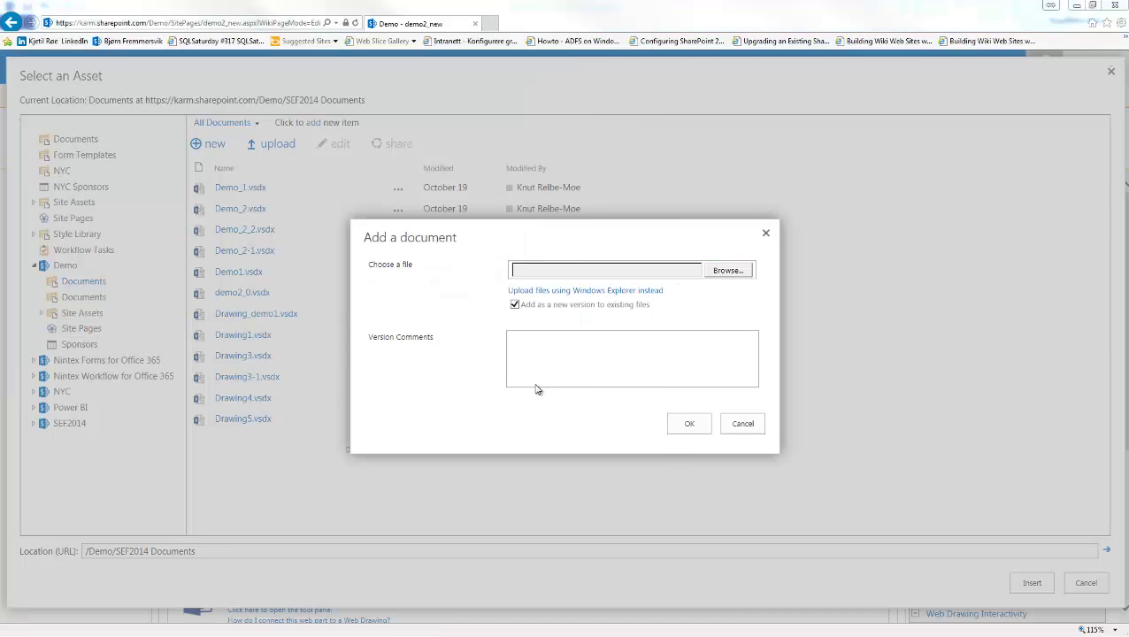
pyautogui.click(687, 425)
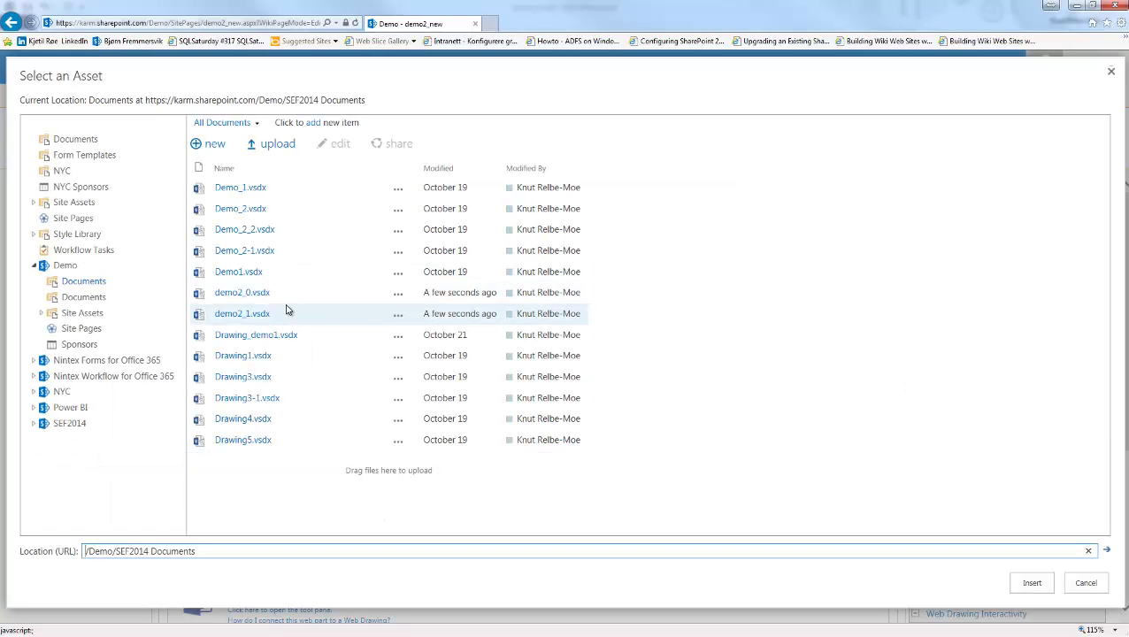
pyautogui.click(262, 301)
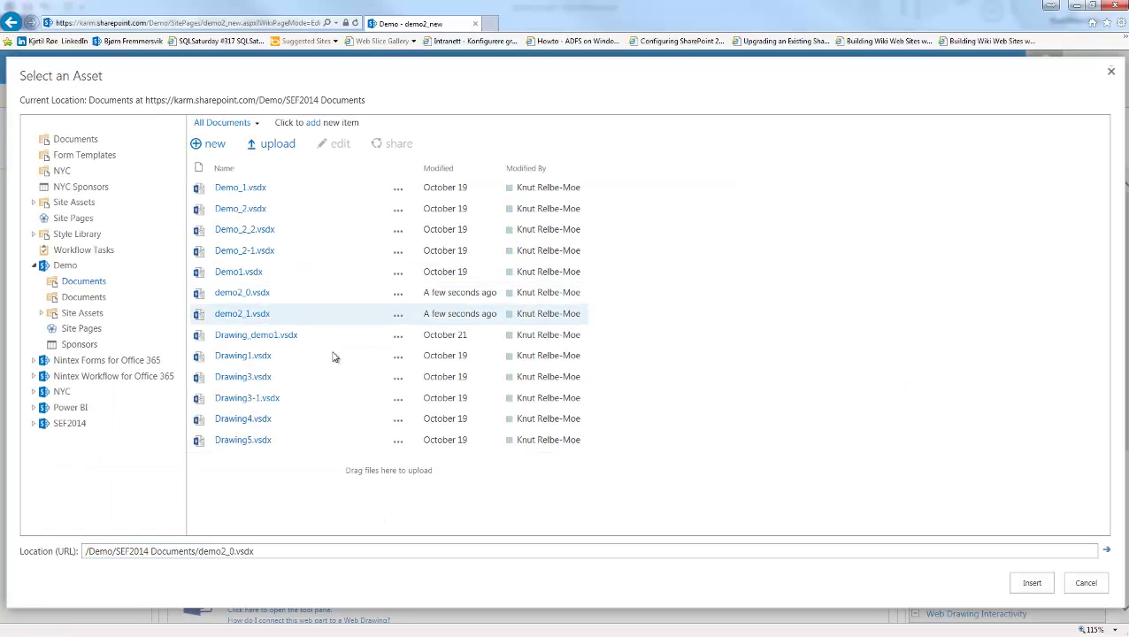
pyautogui.click(1021, 591)
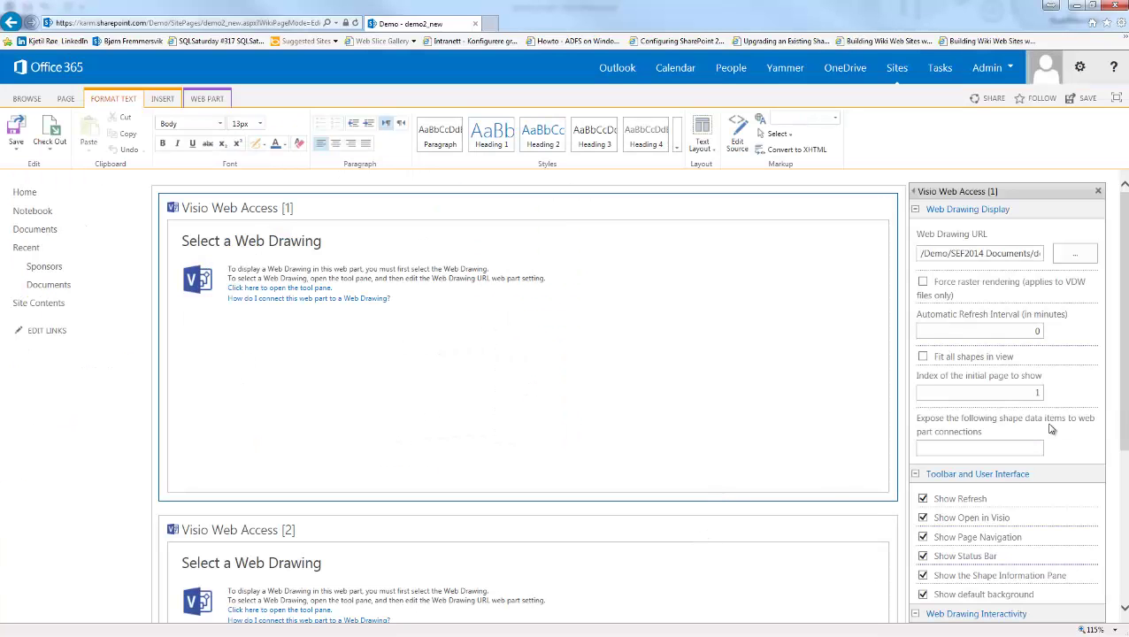
# - Switch to demo2_0.vsdx in Visio and copy the label of the MEASURE shape's Subprocess property from Define Shape Data
pyautogui.click(973, 448)
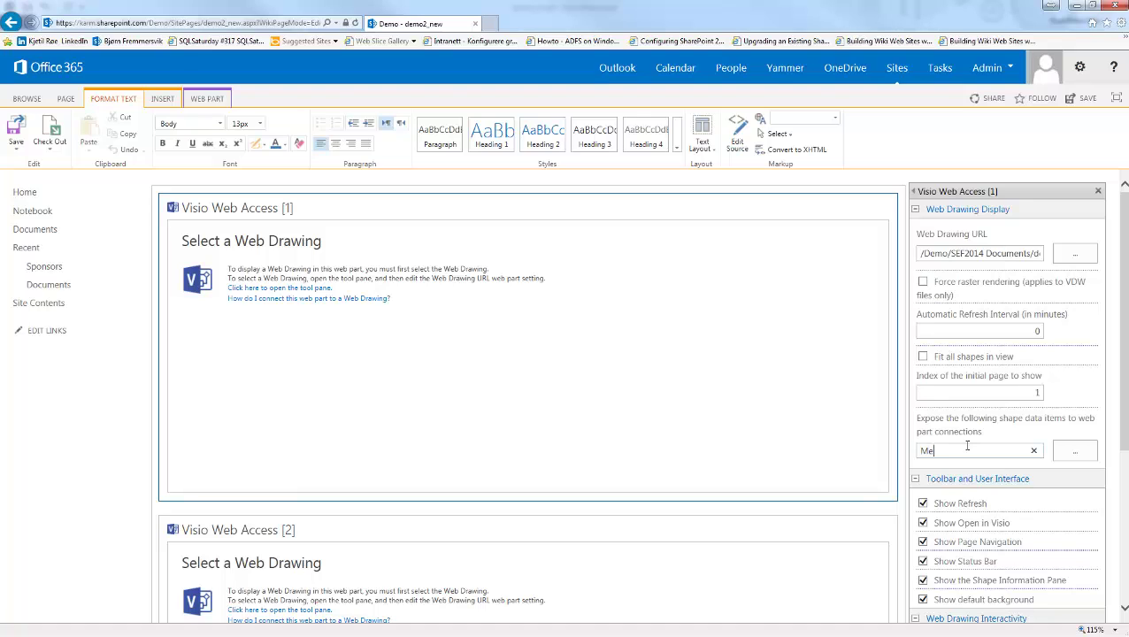
pyautogui.press('BackSpace')
pyautogui.press('BackSpace')
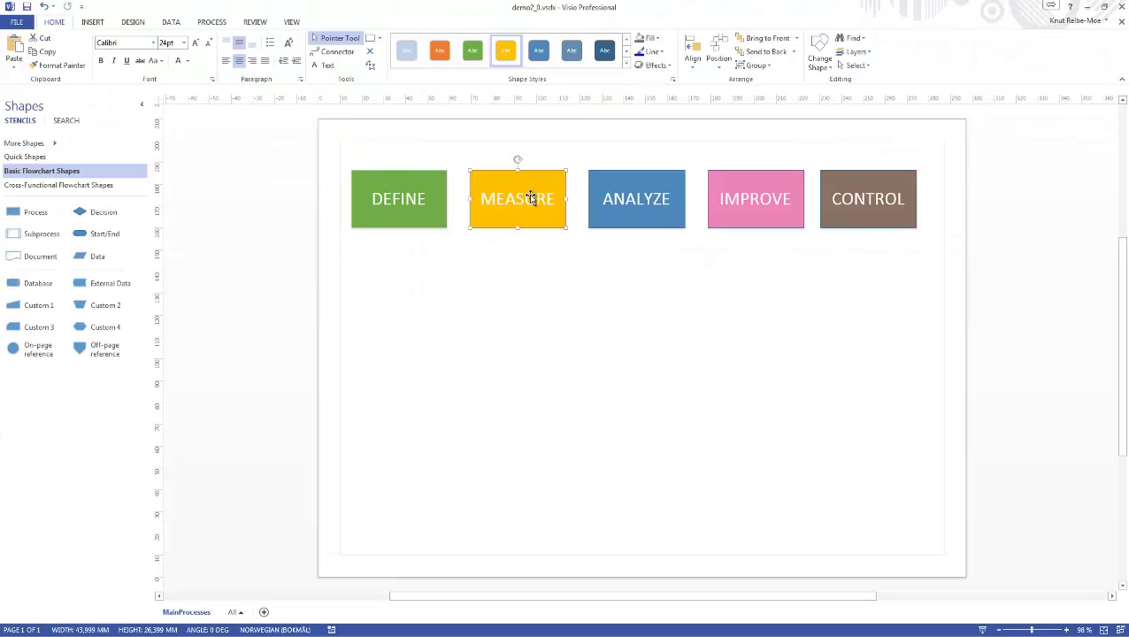
pyautogui.rightClick(528, 198)
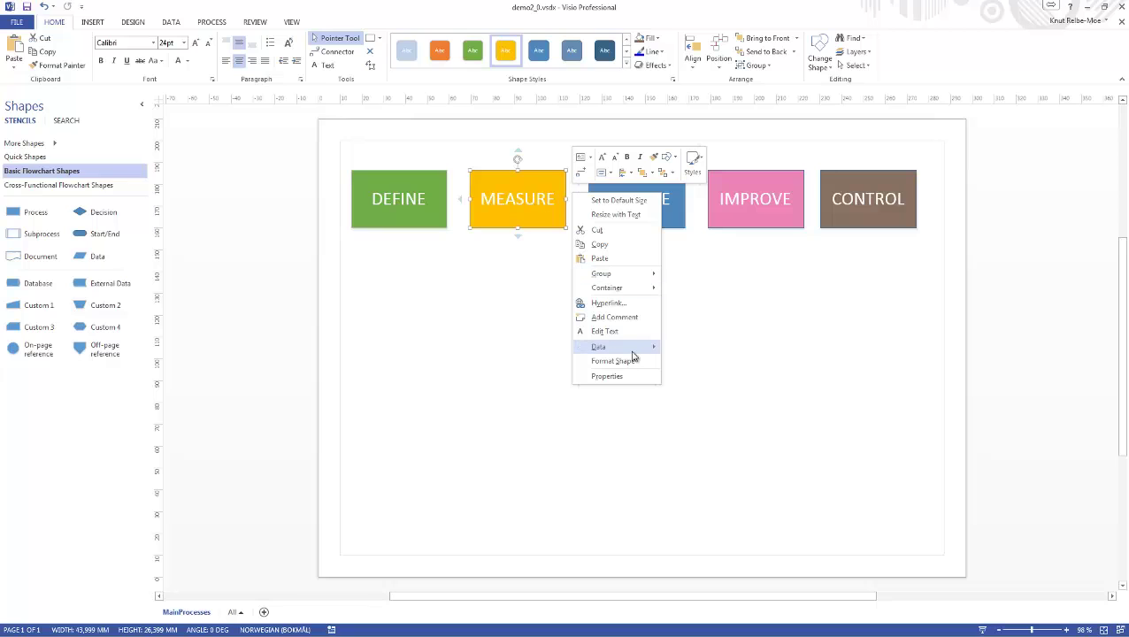
pyautogui.moveTo(630, 348)
pyautogui.click(701, 363)
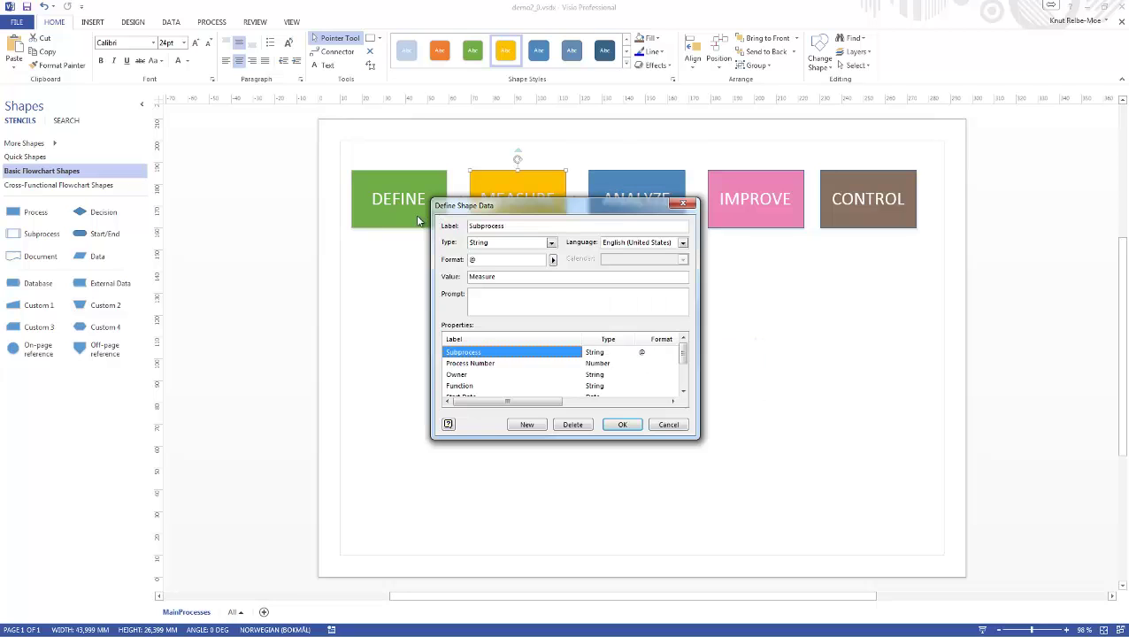
pyautogui.moveTo(531, 228); pyautogui.dragTo(436, 222)
pyautogui.hotkey('ctrl', 'c')
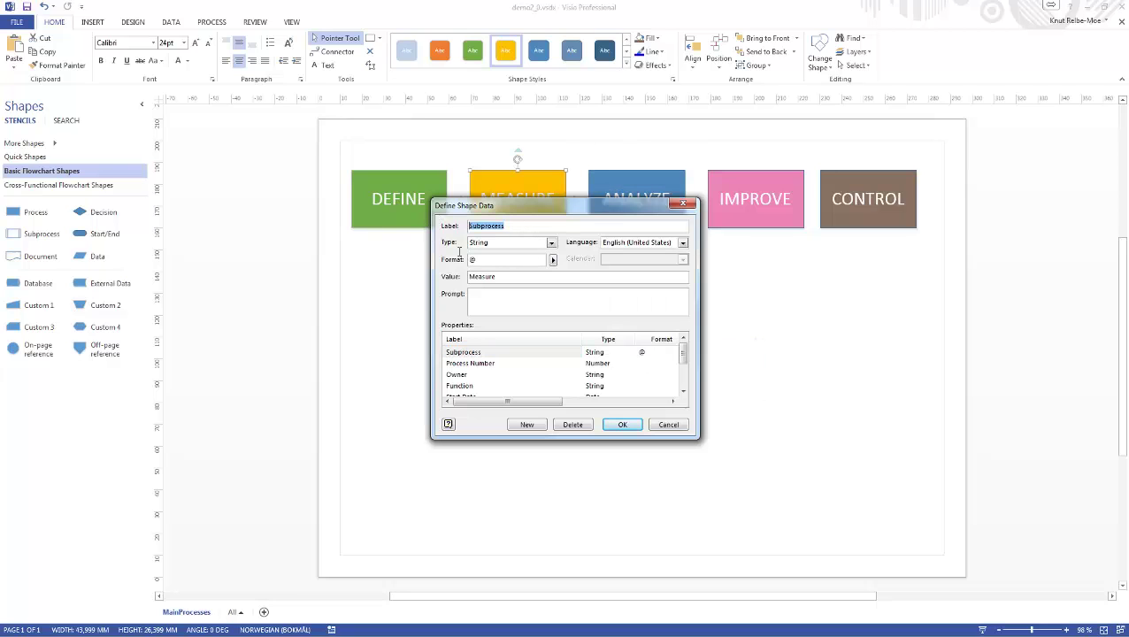
pyautogui.click(668, 424)
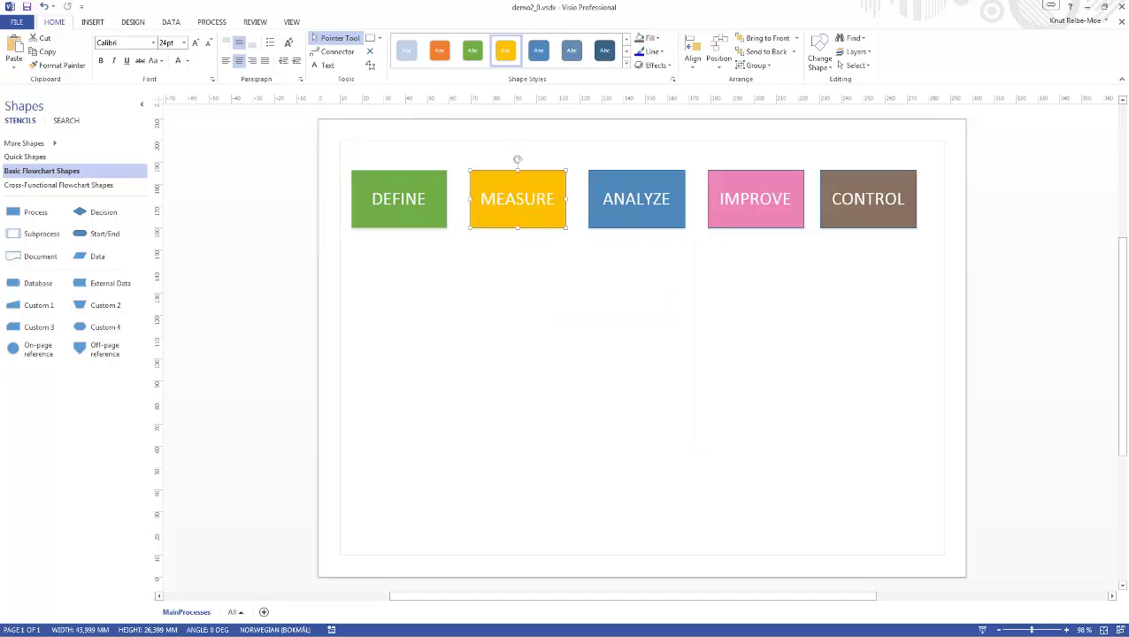
# - Switch back to the browser, expose the Subprocess shape data item to web part connections and apply the first web part's settings
pyautogui.hotkey('alt', 'Tab')
pyautogui.hotkey('ctrl', 'v')
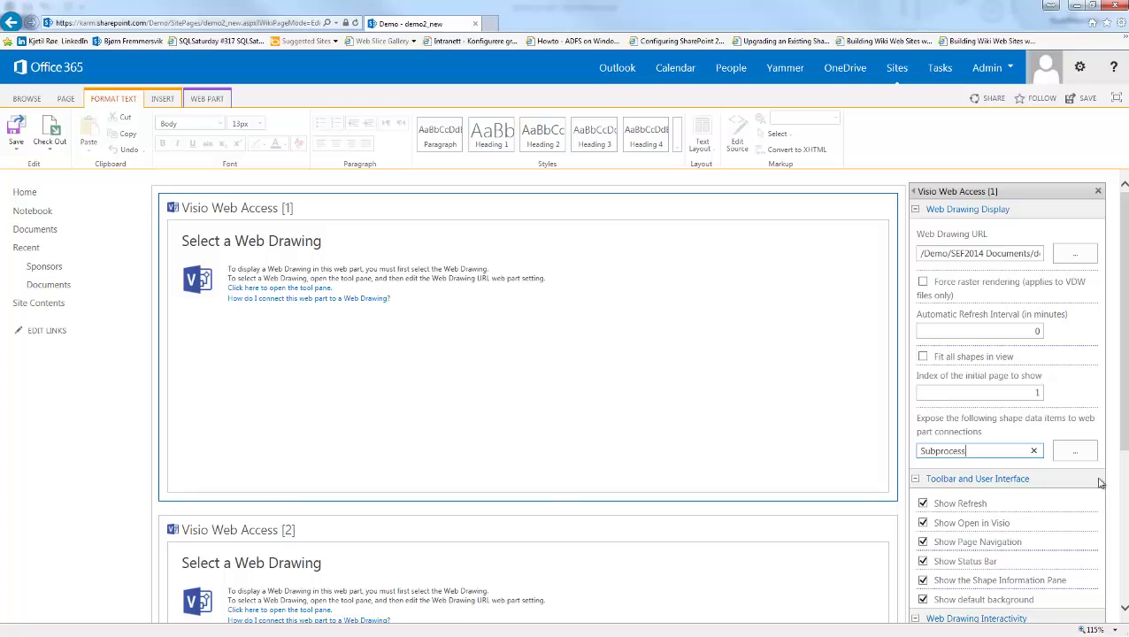
pyautogui.moveTo(1122, 449); pyautogui.dragTo(1076, 580)
pyautogui.click(1067, 558)
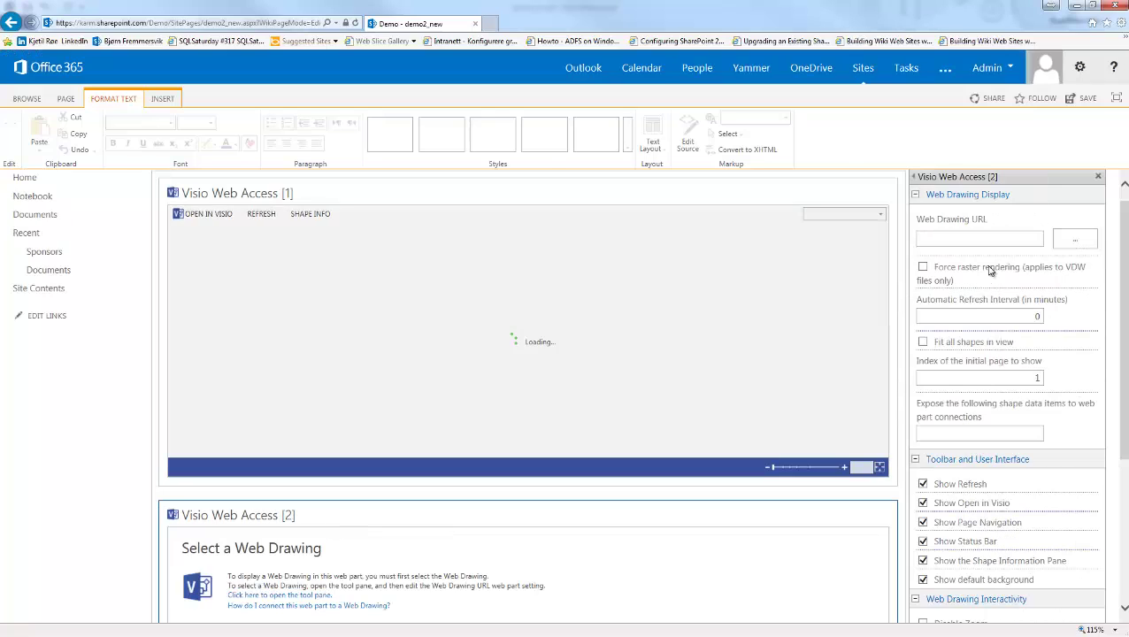
# - Set the second Visio Web Access web part's drawing to demo2_1.vsdx from the SEF2014 Documents library and apply the settings
pyautogui.click(1069, 245)
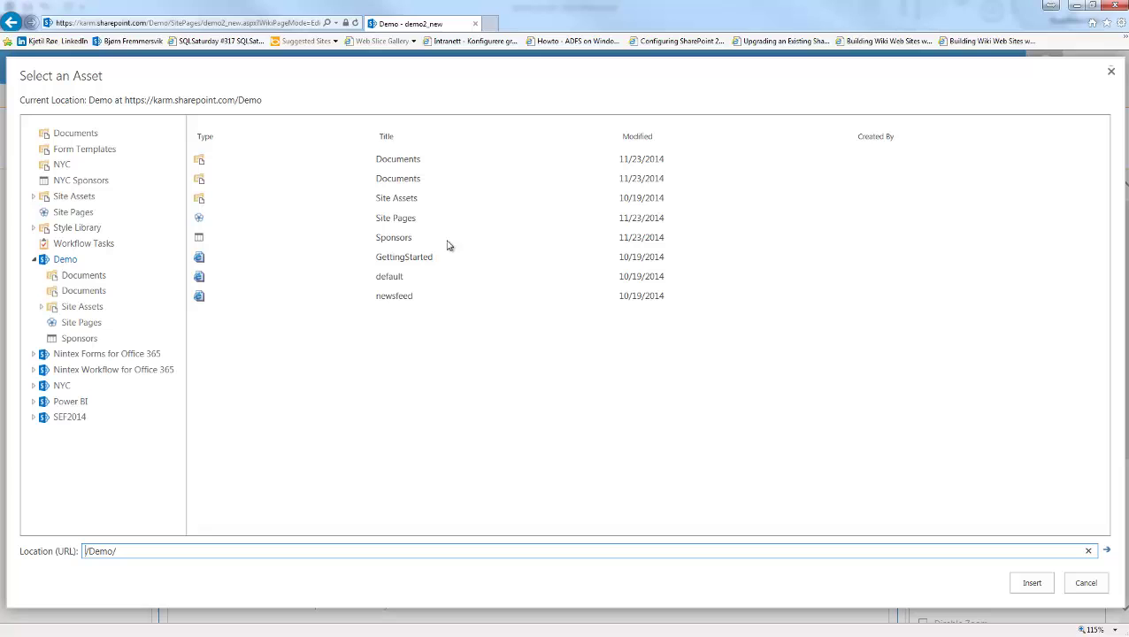
pyautogui.click(85, 292)
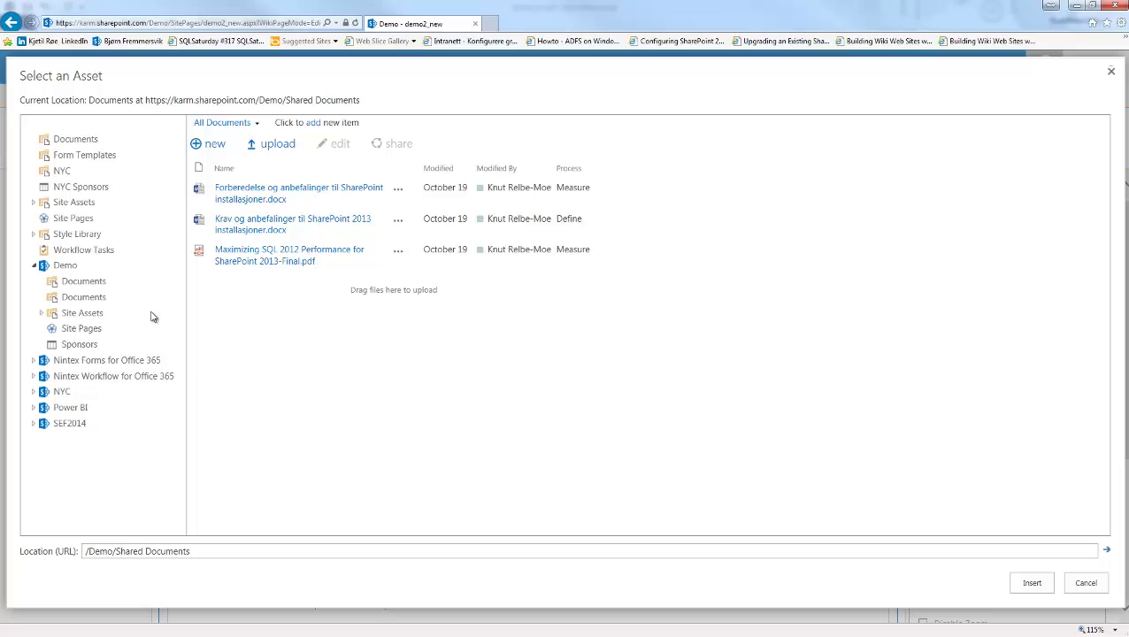
pyautogui.click(88, 283)
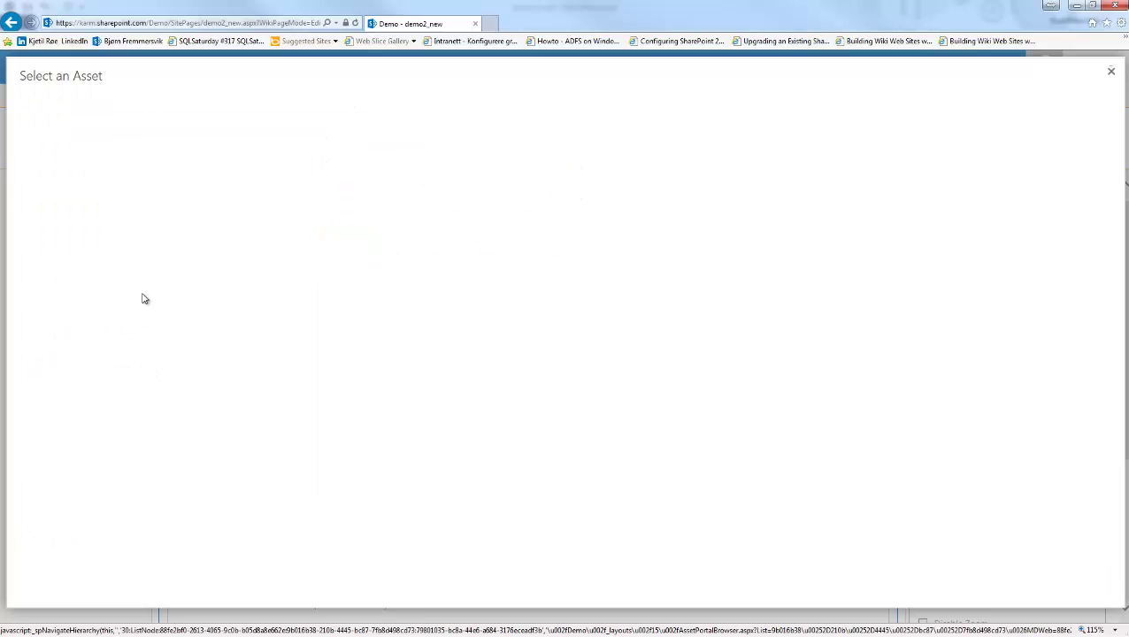
pyautogui.click(232, 315)
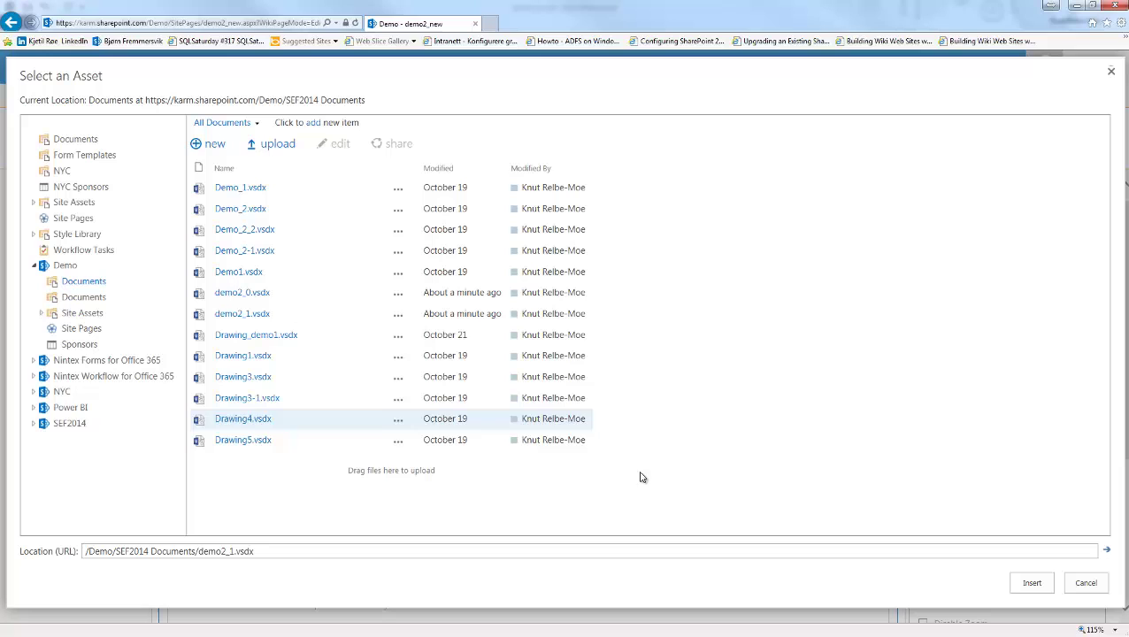
pyautogui.click(1022, 591)
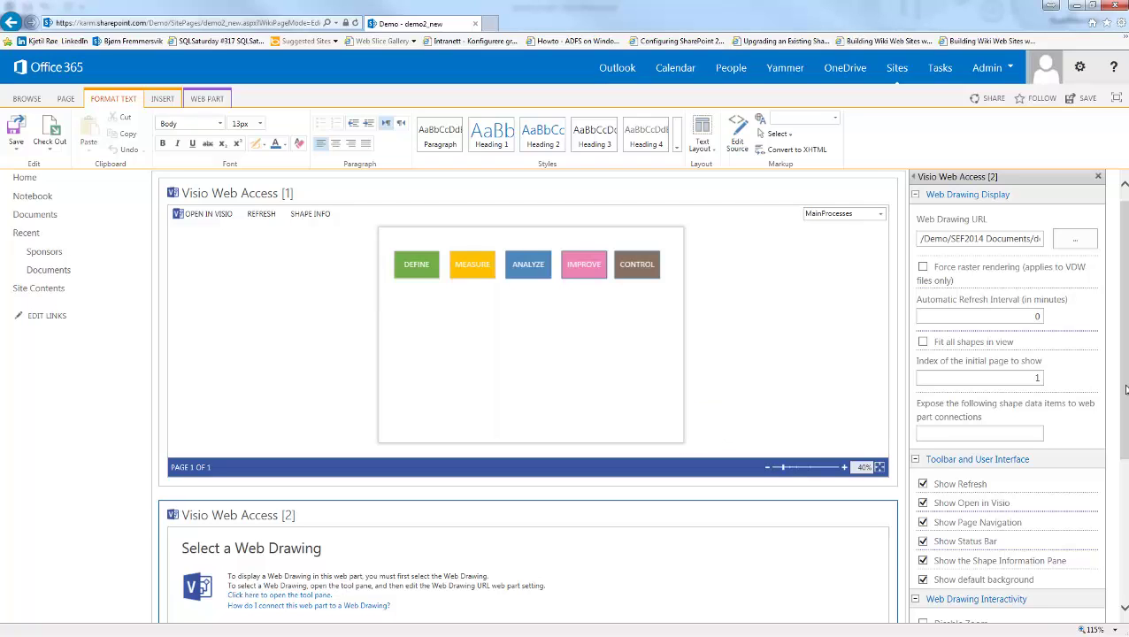
pyautogui.moveTo(1124, 389)
pyautogui.mouseDown()
pyautogui.moveTo(1115, 518)
pyautogui.moveTo(1110, 498)
pyautogui.mouseUp()
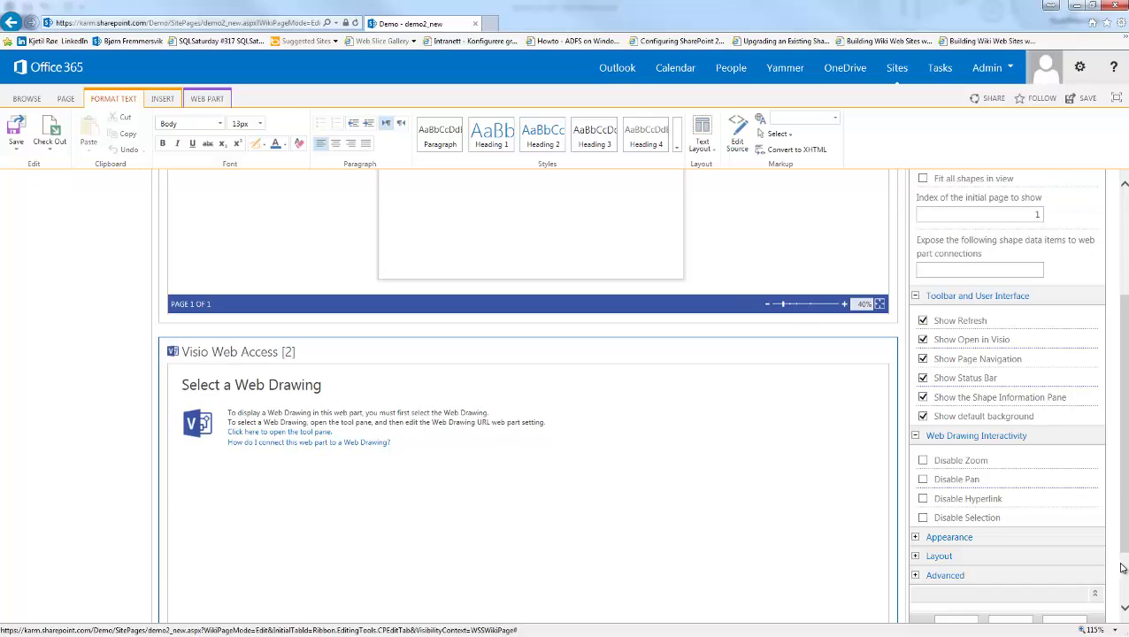
pyautogui.click(1124, 600)
pyautogui.click(1065, 545)
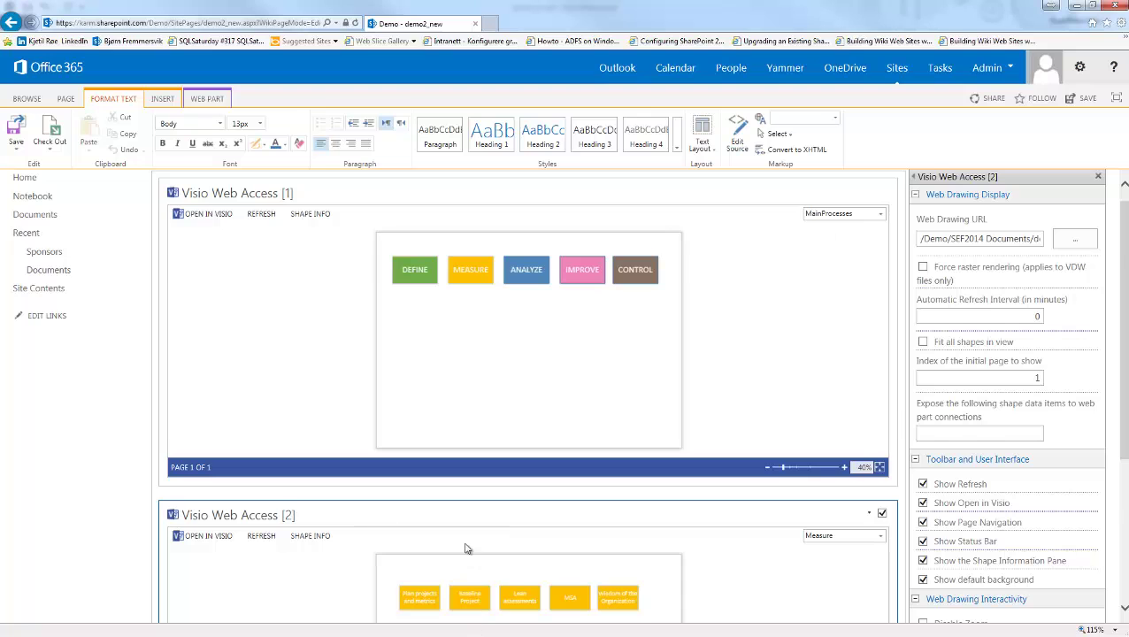
# - Open the second Visio Web Access web part for editing and start a connection getting web drawing URL and page name from Visio Web Access [1]
pyautogui.scroll(-2, 465, 546)
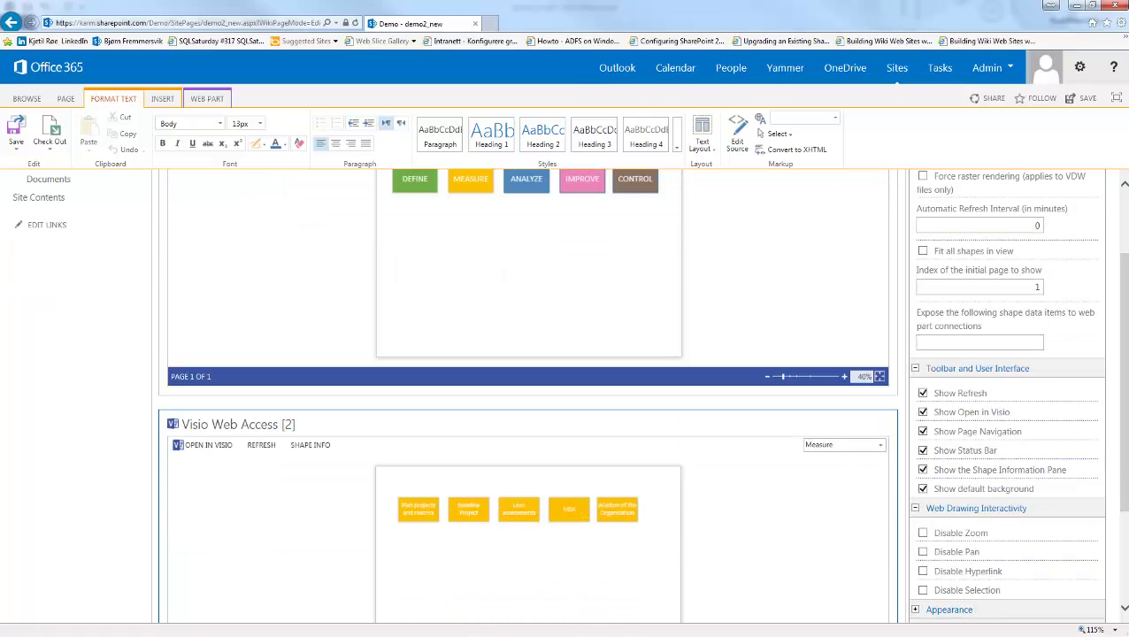
pyautogui.scroll(-3, 1126, 458)
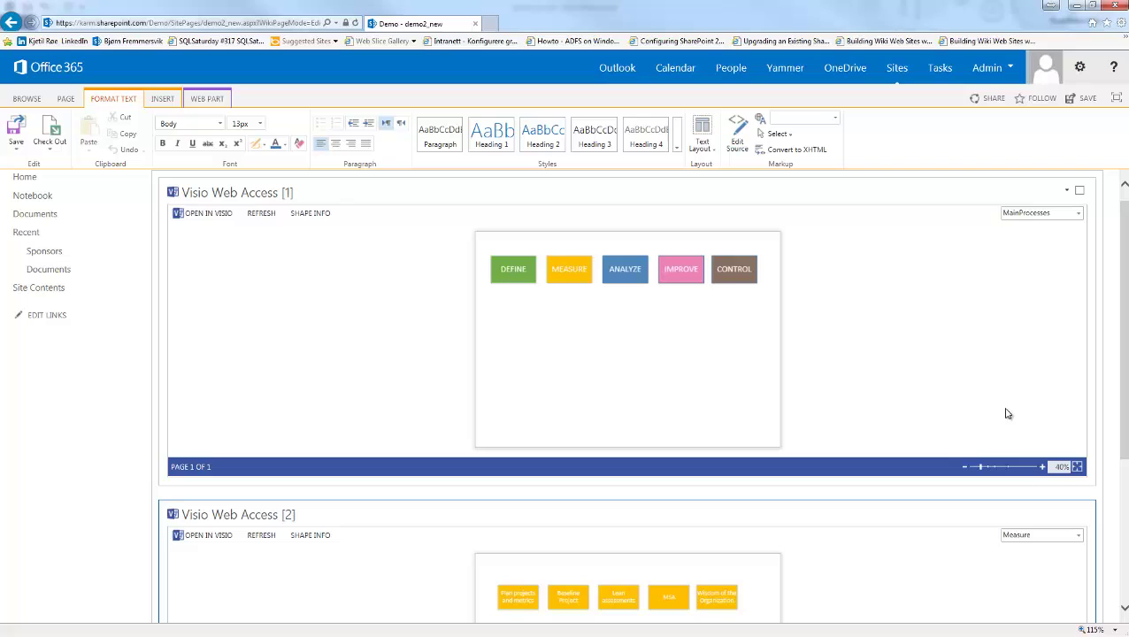
pyautogui.moveTo(1121, 462); pyautogui.dragTo(1122, 496)
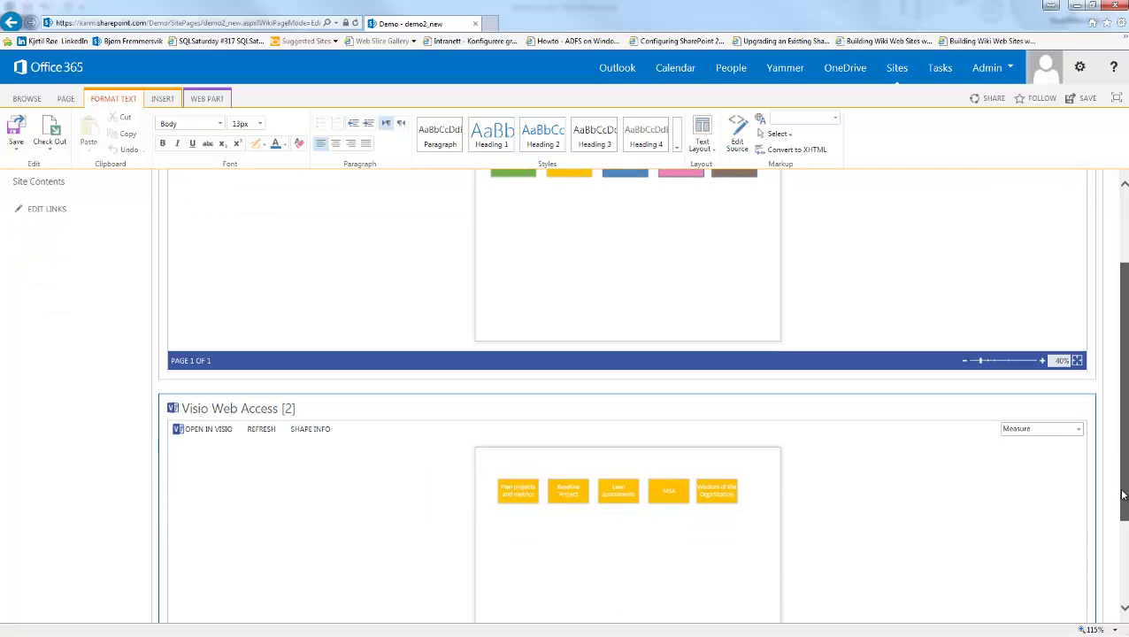
pyautogui.click(1068, 406)
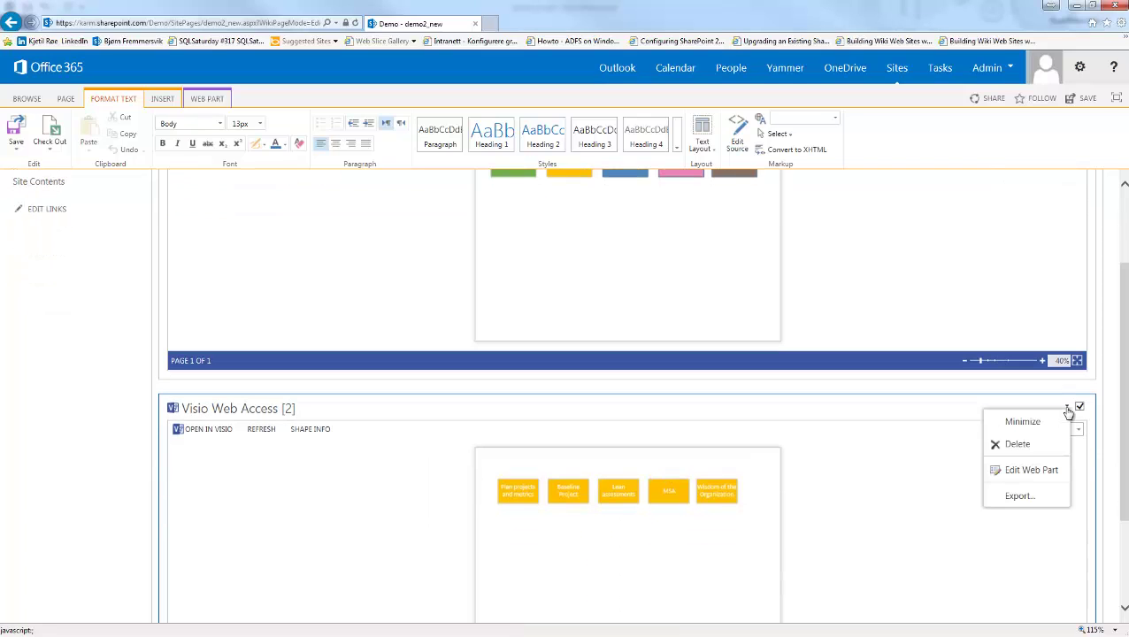
pyautogui.click(1039, 476)
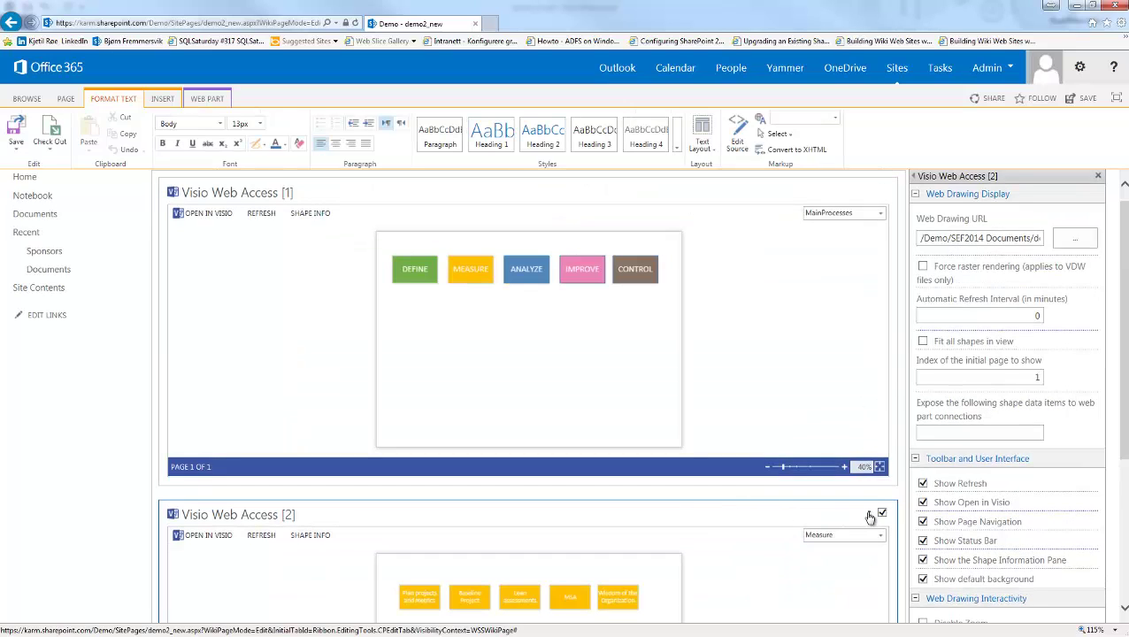
pyautogui.click(871, 515)
pyautogui.moveTo(851, 591)
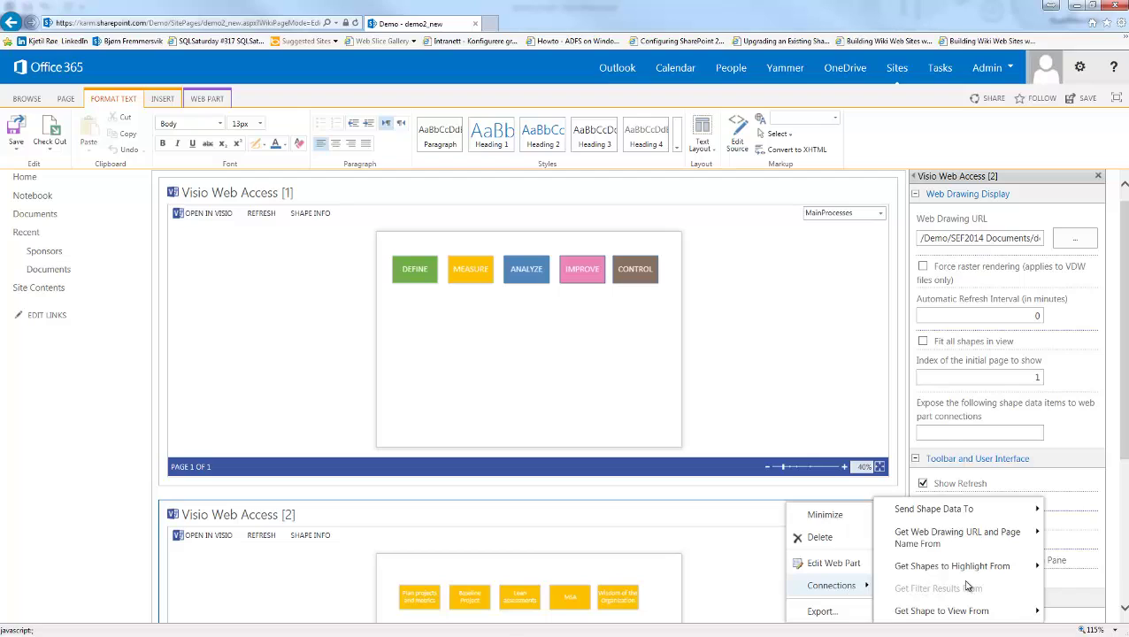
pyautogui.moveTo(973, 569)
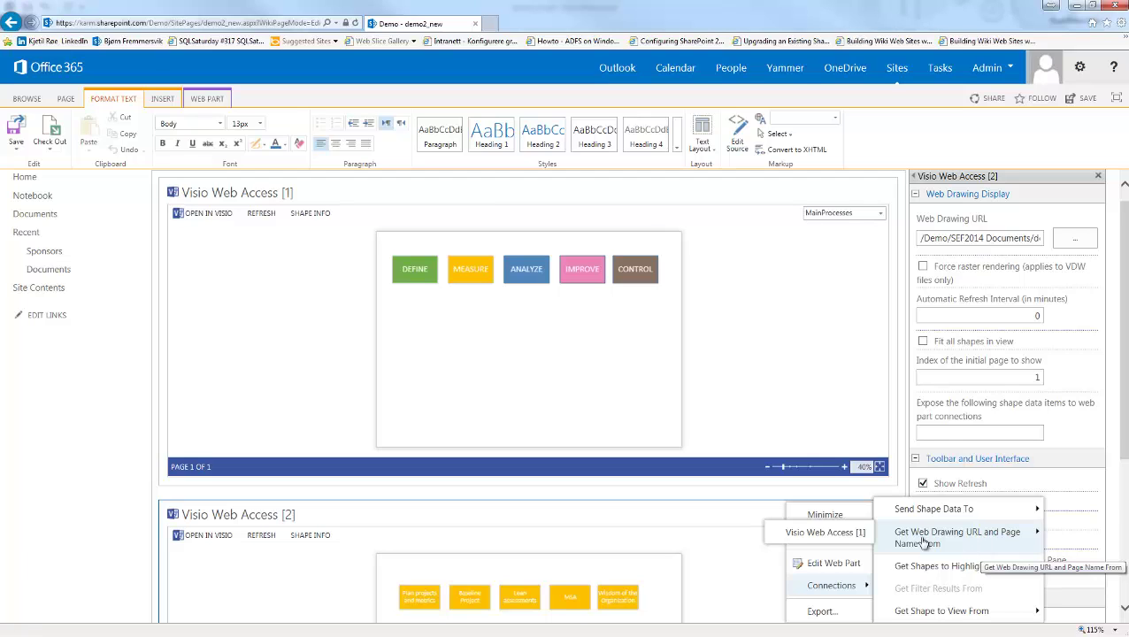
pyautogui.click(822, 534)
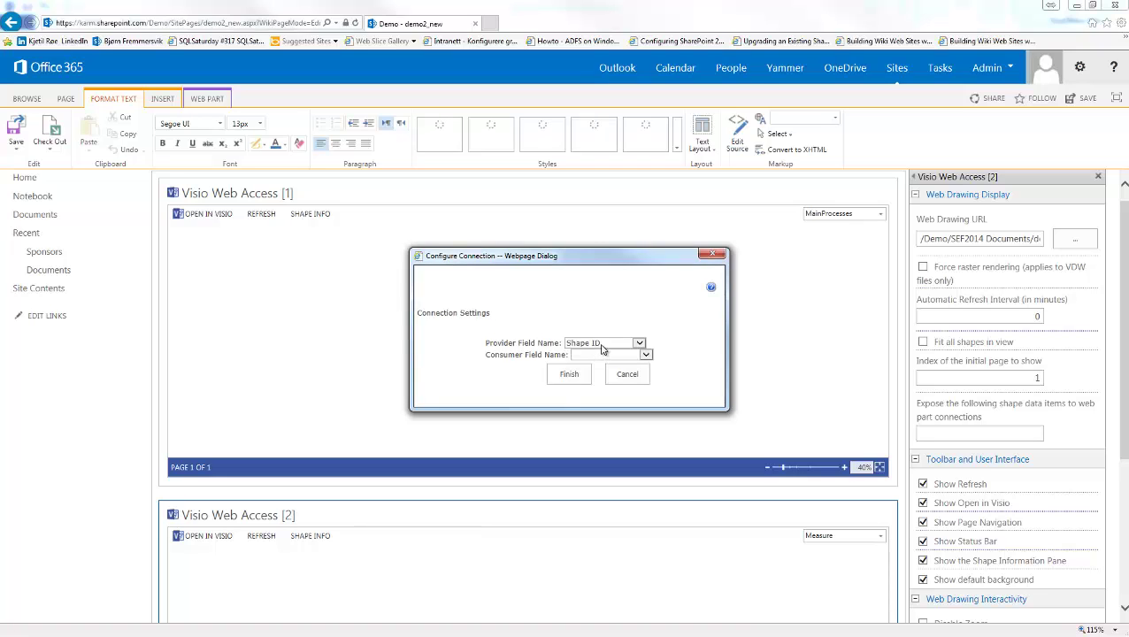
# - Map the provider field Subprocess to the consumer field Page Name, finish the connection and confirm the second web part's settings
pyautogui.click(600, 346)
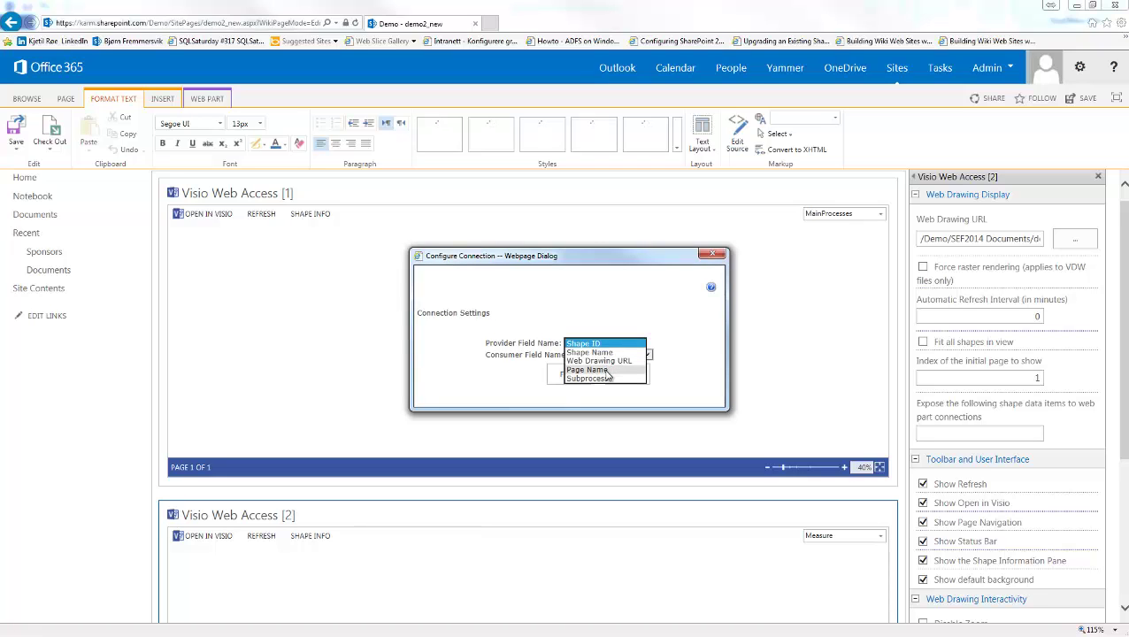
pyautogui.click(607, 379)
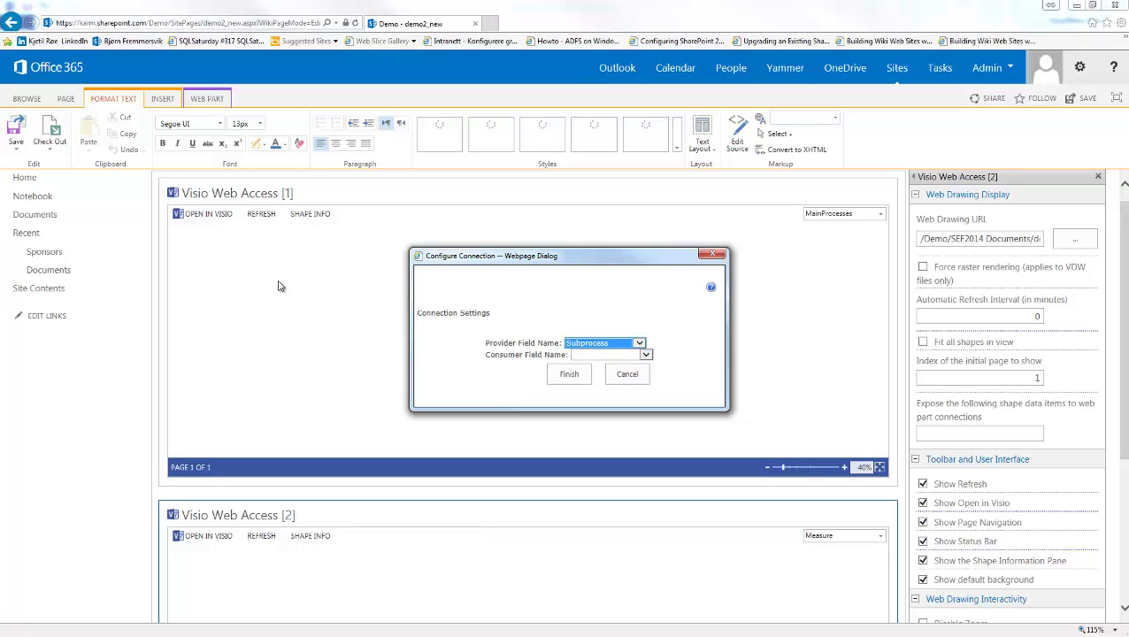
pyautogui.click(609, 356)
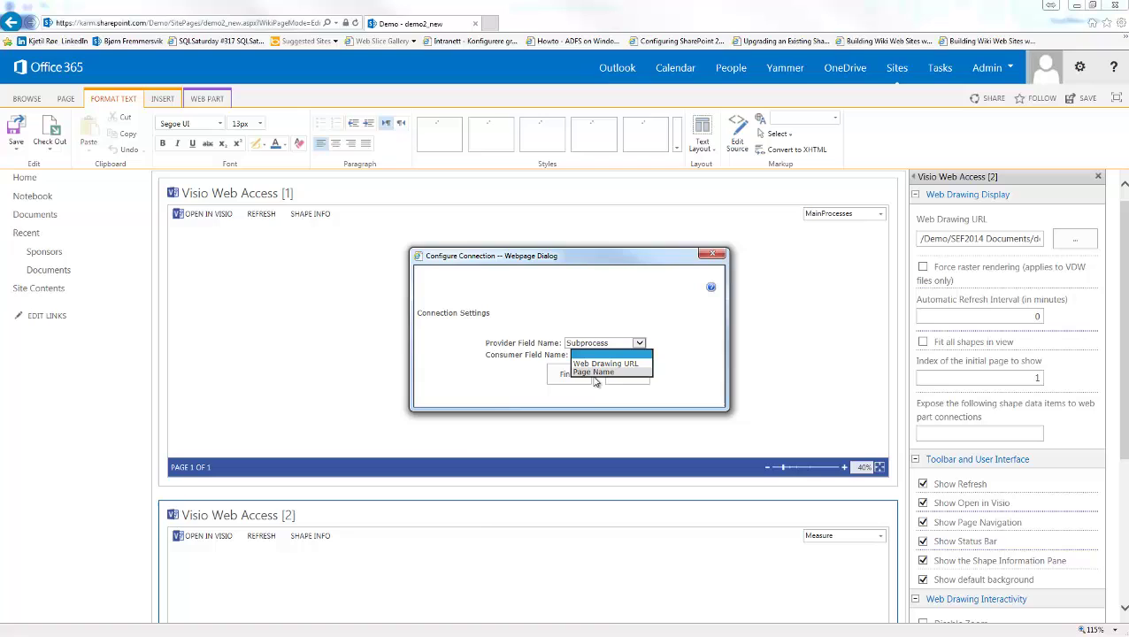
pyautogui.click(595, 373)
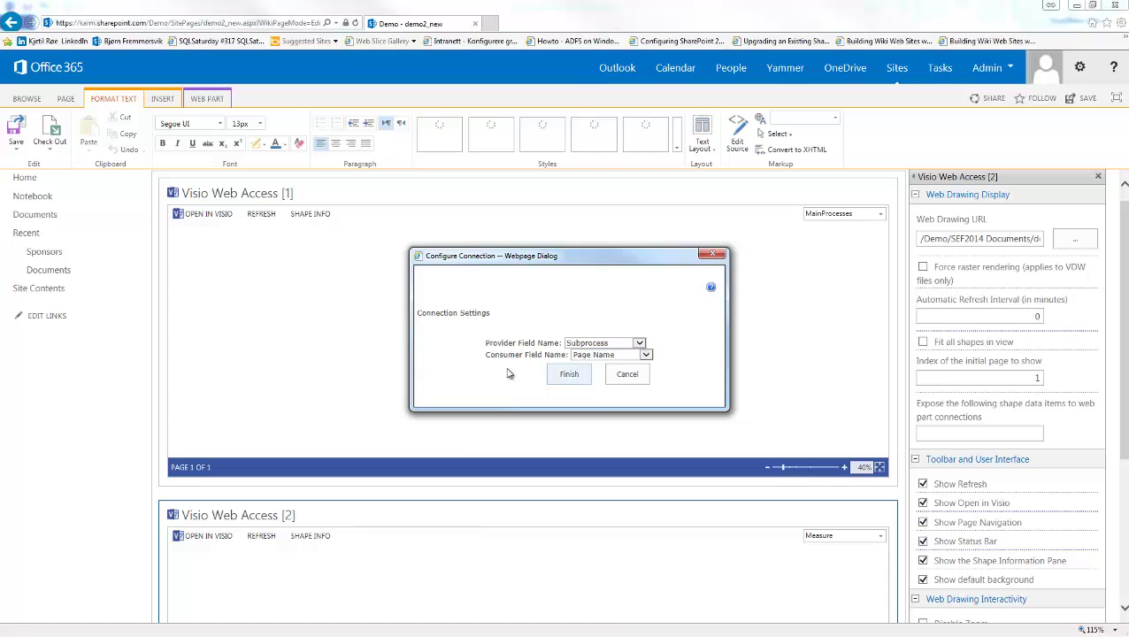
pyautogui.click(571, 379)
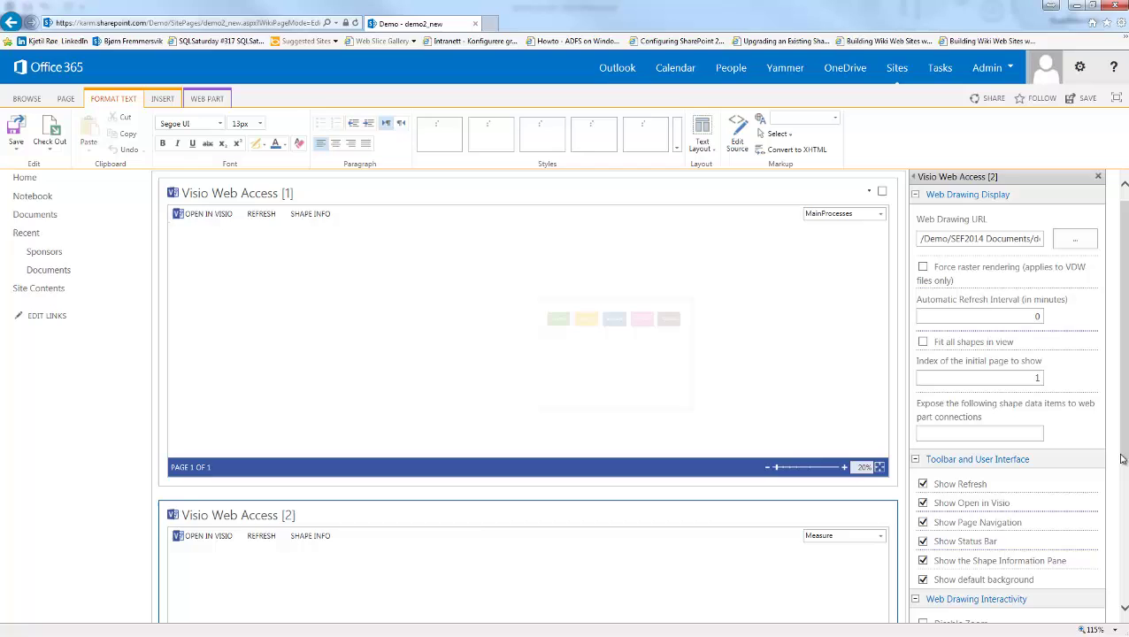
pyautogui.scroll(-3, 1122, 460)
pyautogui.click(965, 544)
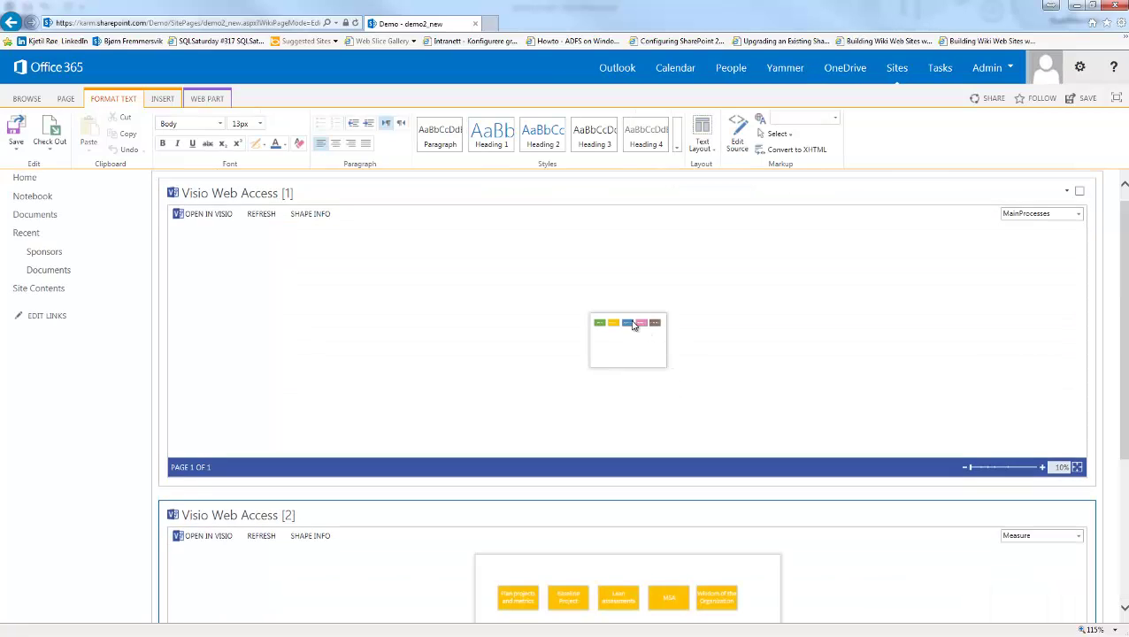
# - Test the connection by selecting the MEASURE and ANALYZE shapes in the first web part's drawing
pyautogui.scroll(3, 724, 379)
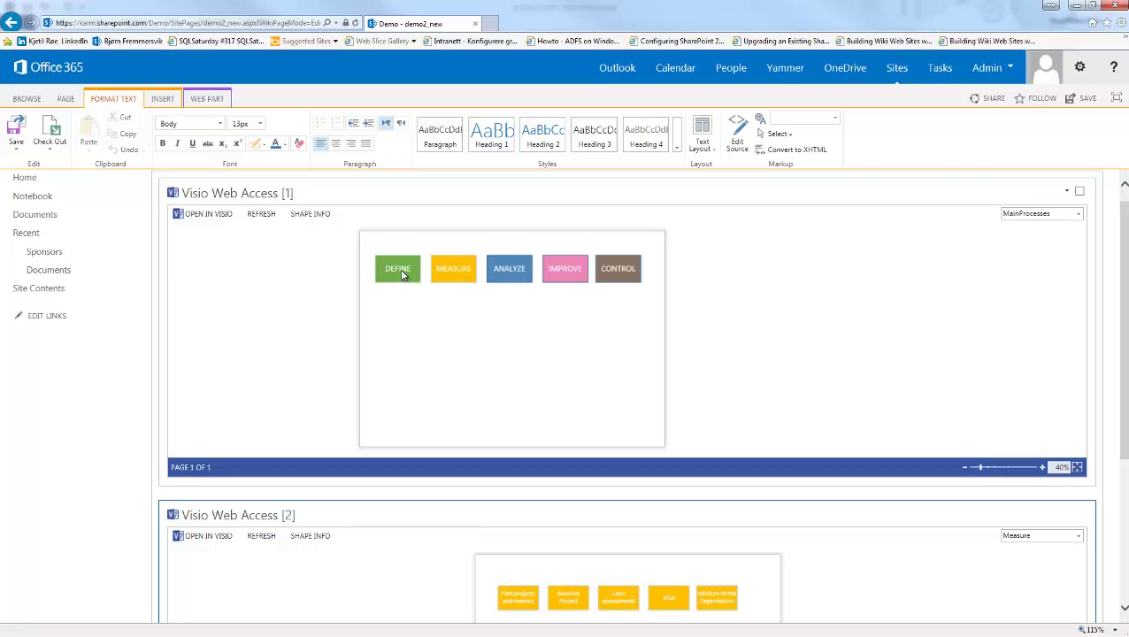
pyautogui.click(454, 272)
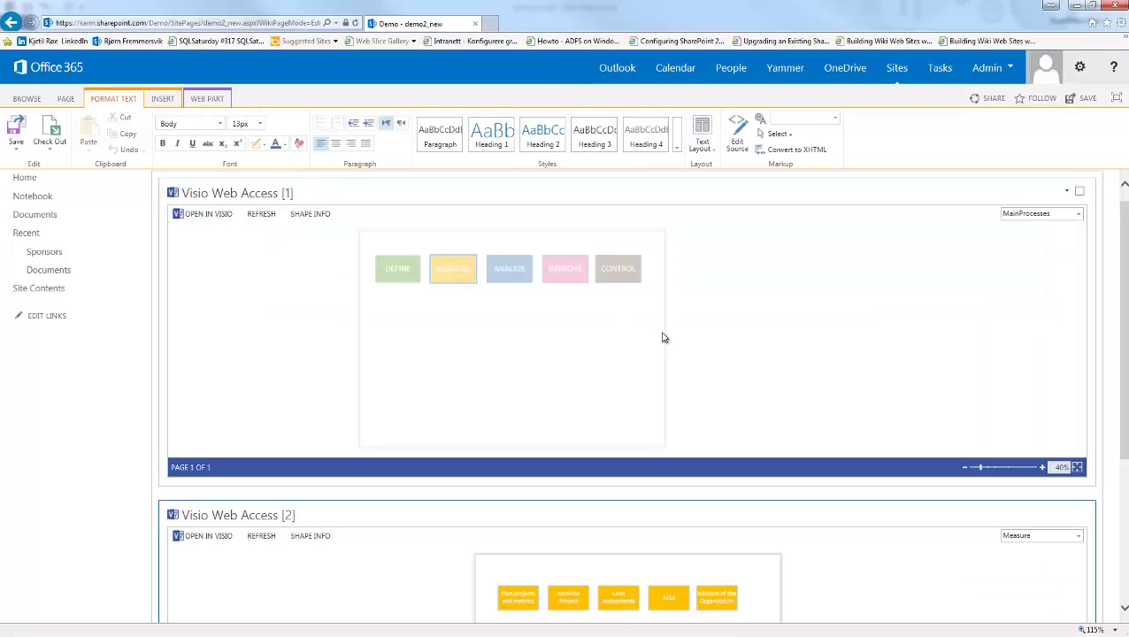
pyautogui.click(531, 292)
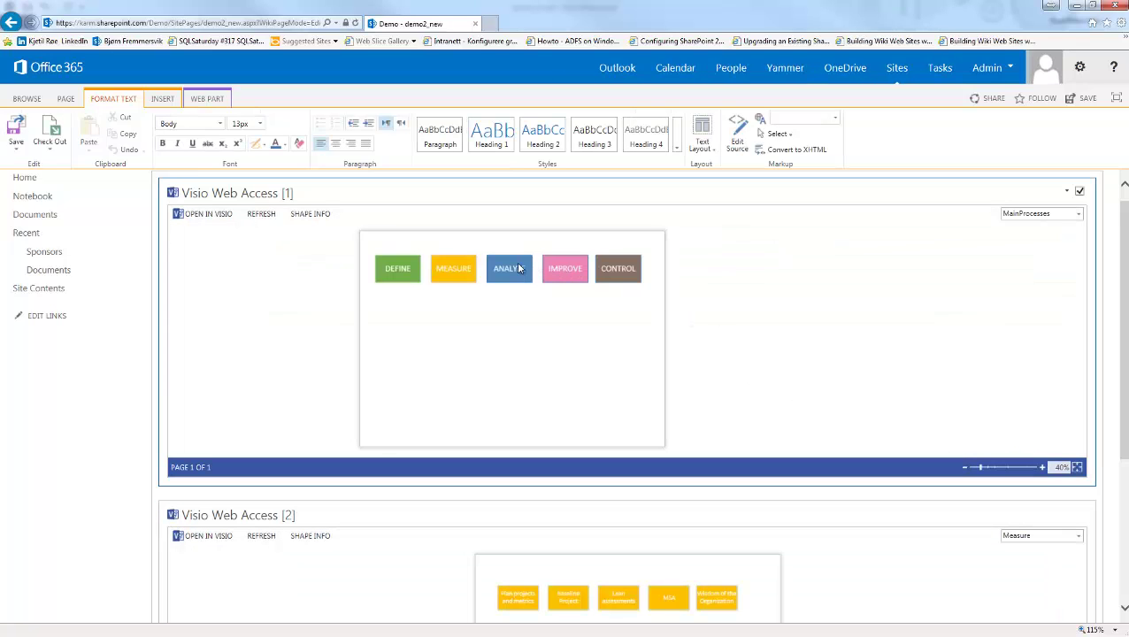
pyautogui.click(524, 270)
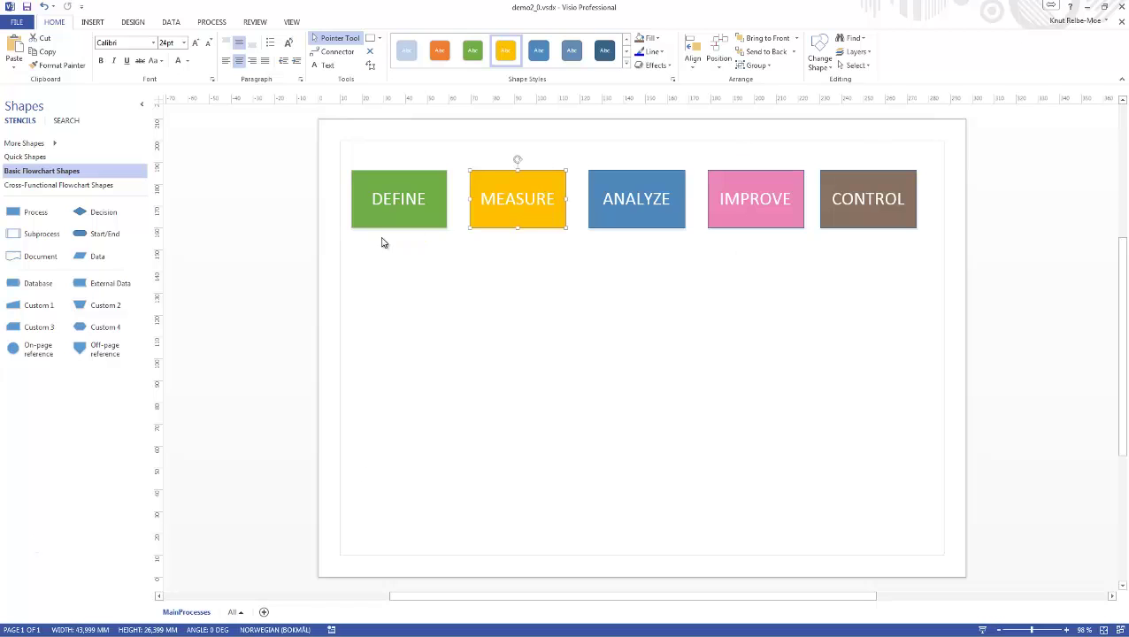
# - Switch to demo2_0.vsdx in Visio and check the Subprocess shape data defined for the DEFINE and MEASURE shapes
pyautogui.click(624, 210)
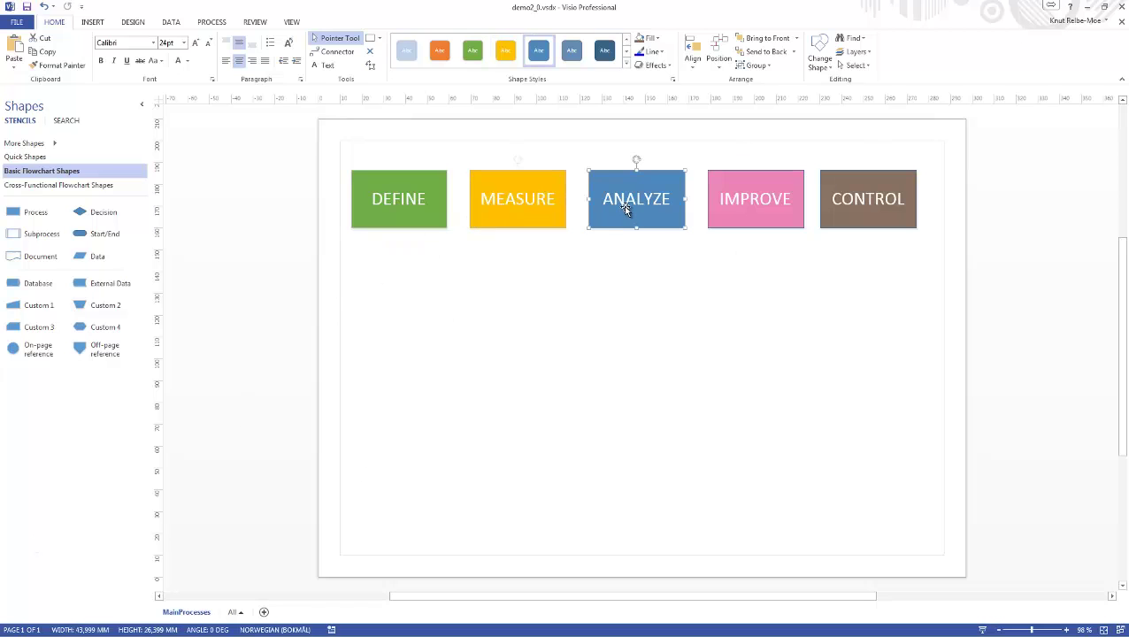
pyautogui.click(394, 201)
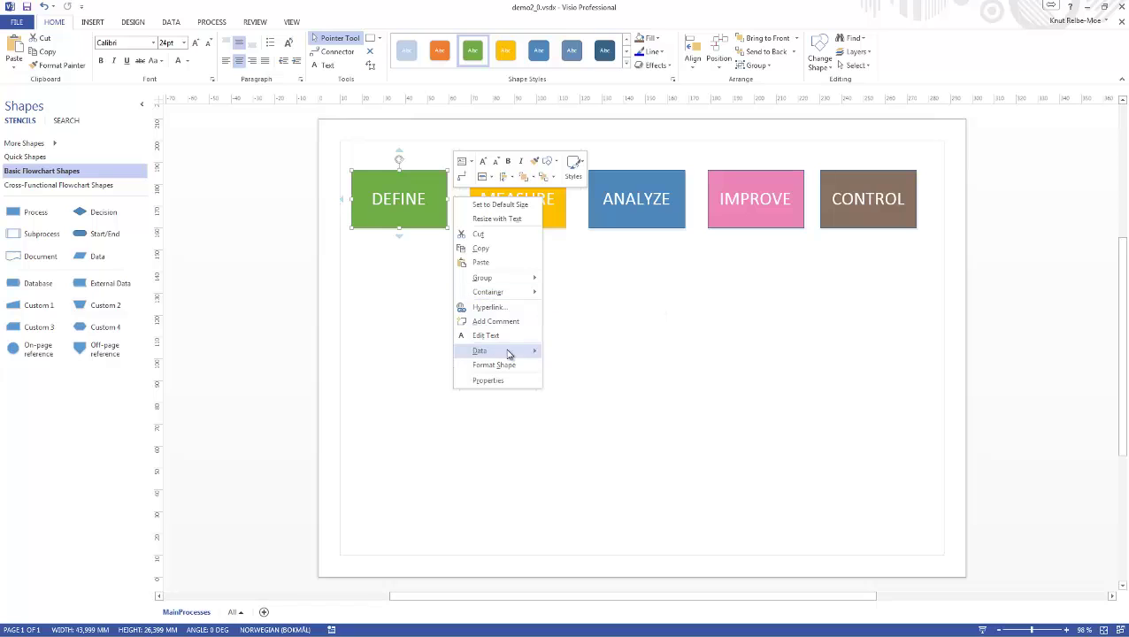
pyautogui.moveTo(507, 353)
pyautogui.click(584, 368)
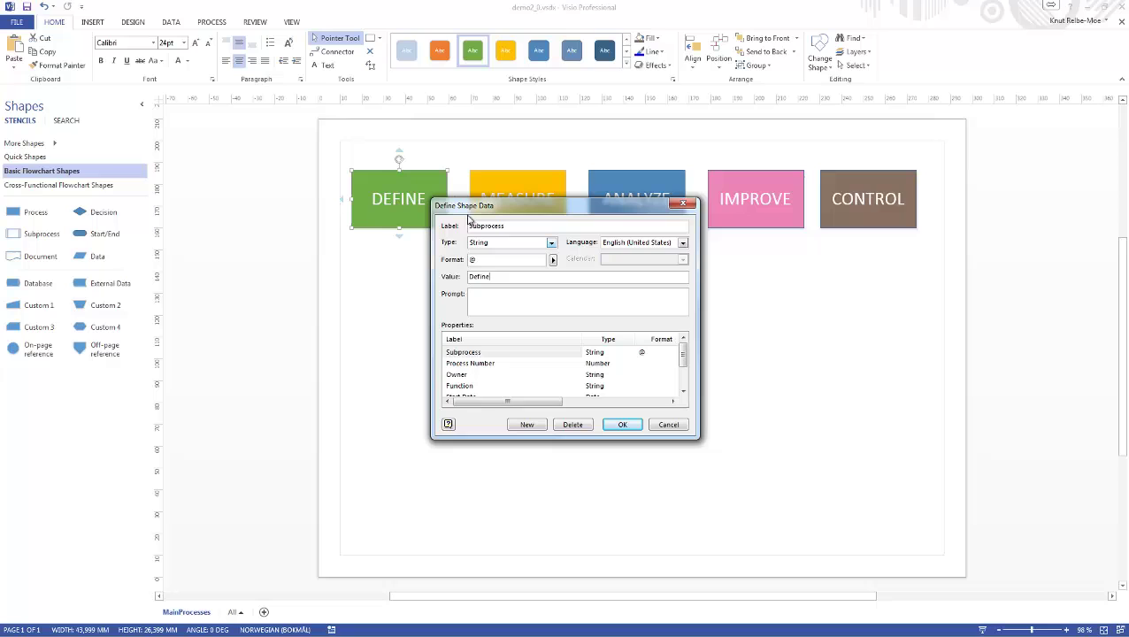
pyautogui.click(620, 424)
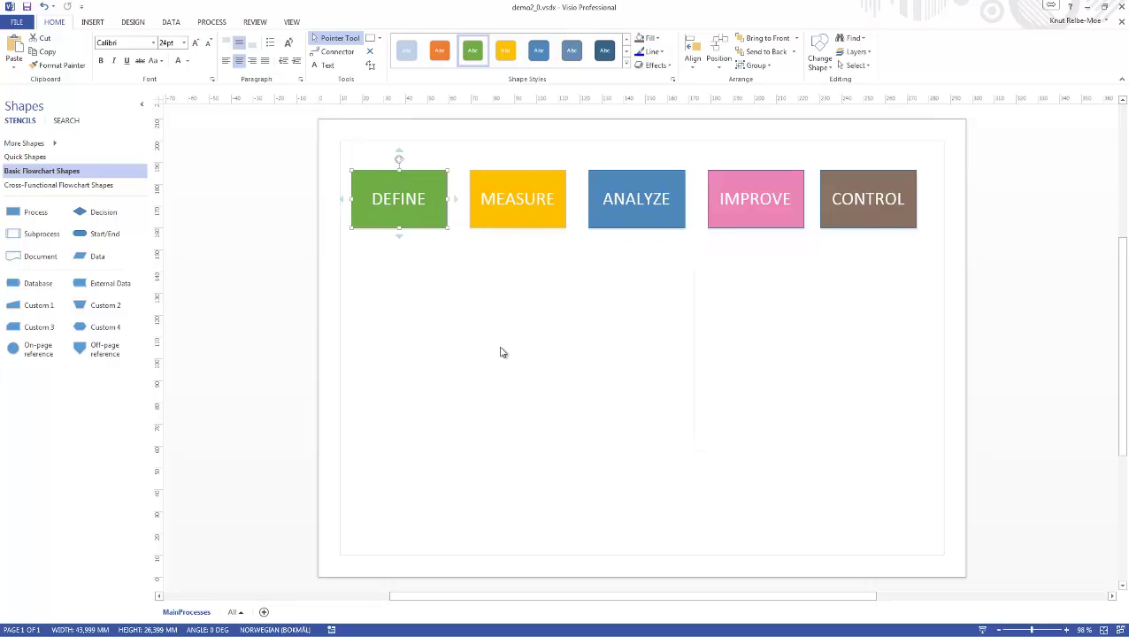
pyautogui.click(509, 239)
pyautogui.rightClick(513, 215)
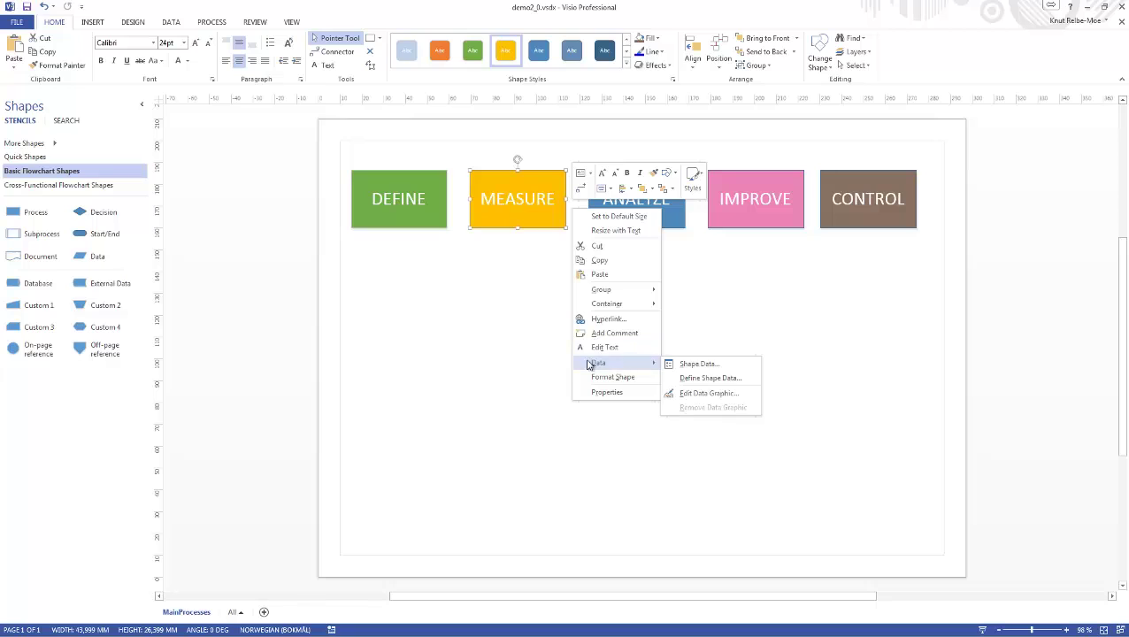
pyautogui.click(513, 357)
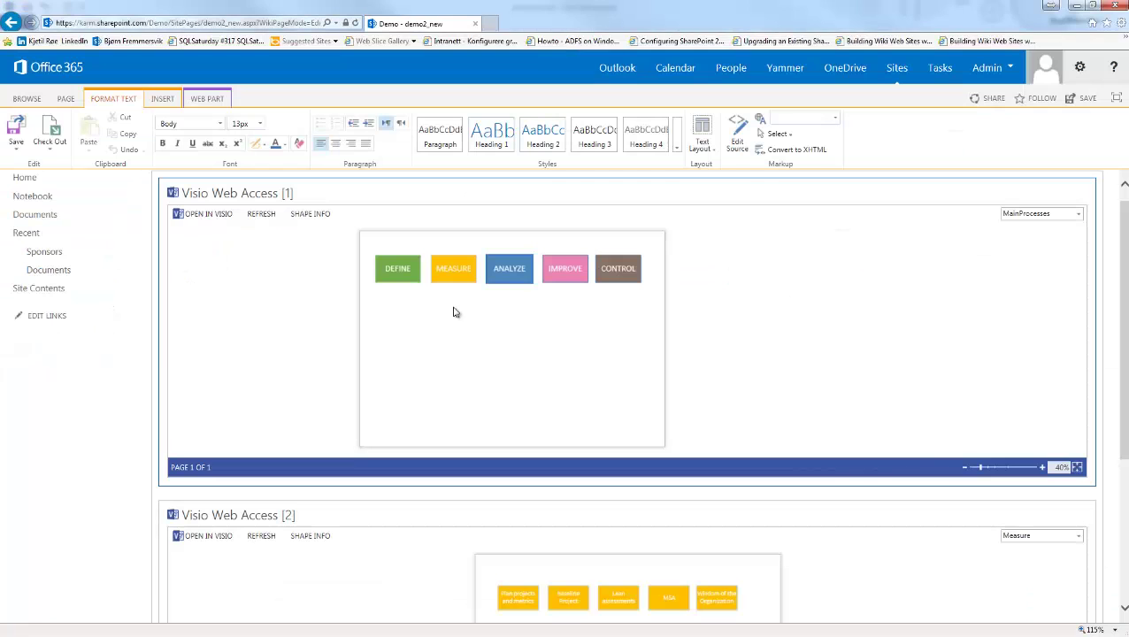
# - Return to the SharePoint page and test the connection by selecting DEFINE and MEASURE in turn, viewing the second web part's drawing
pyautogui.click(402, 273)
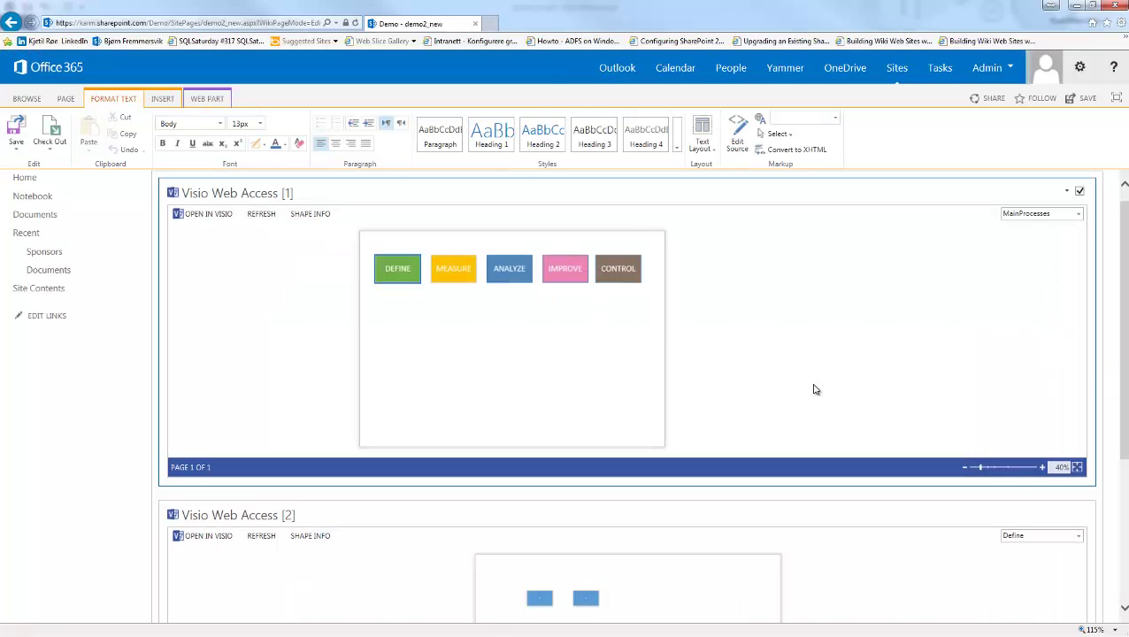
pyautogui.scroll(-1, 1125, 355)
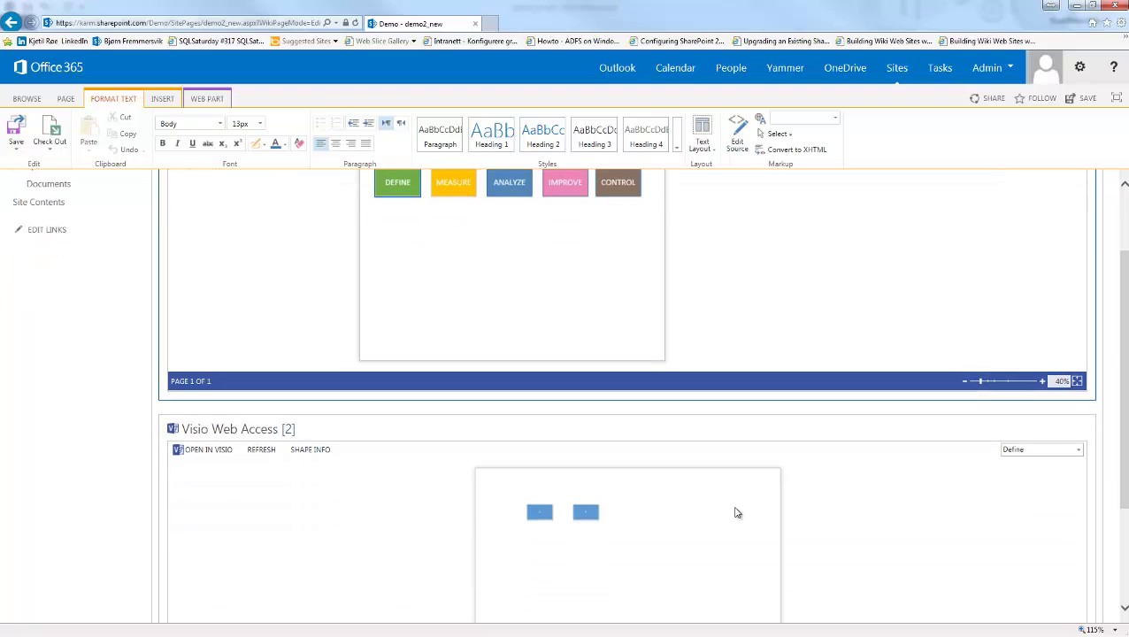
pyautogui.click(463, 185)
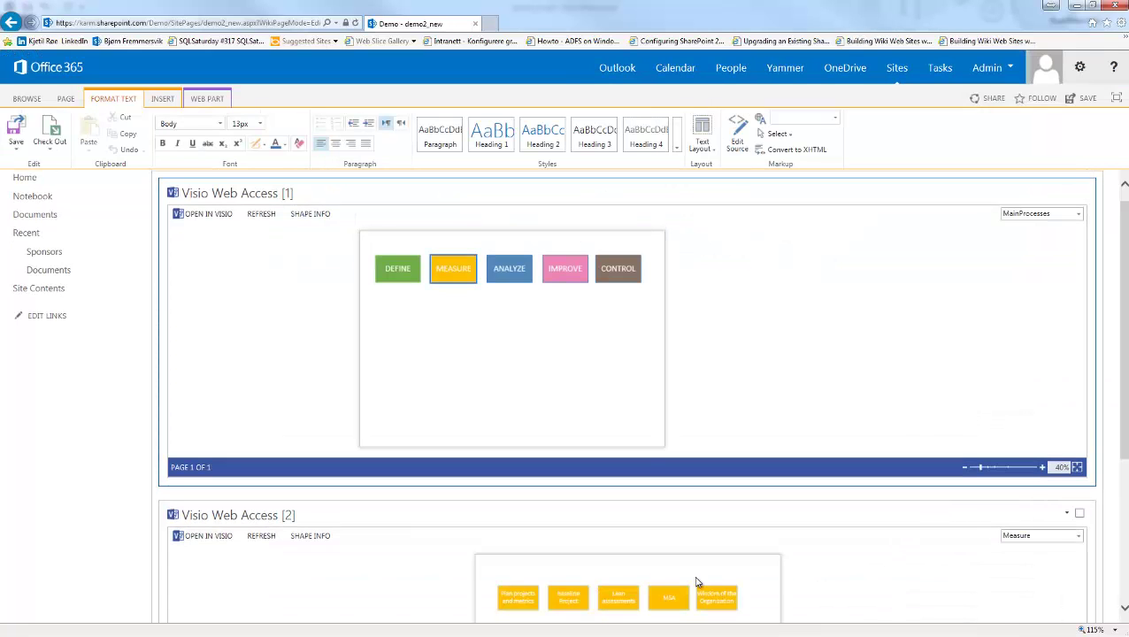
pyautogui.moveTo(1123, 423); pyautogui.dragTo(1125, 442)
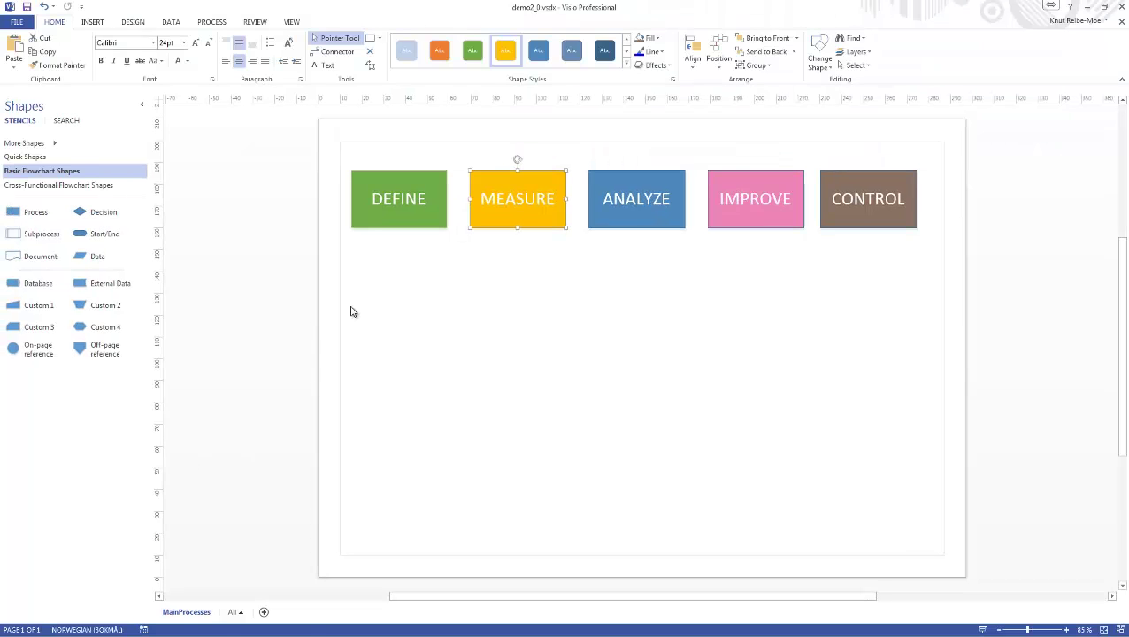
# - Switch to demo2_0.vsdx in Visio and add two new pages named Define and Measure
pyautogui.click(263, 612)
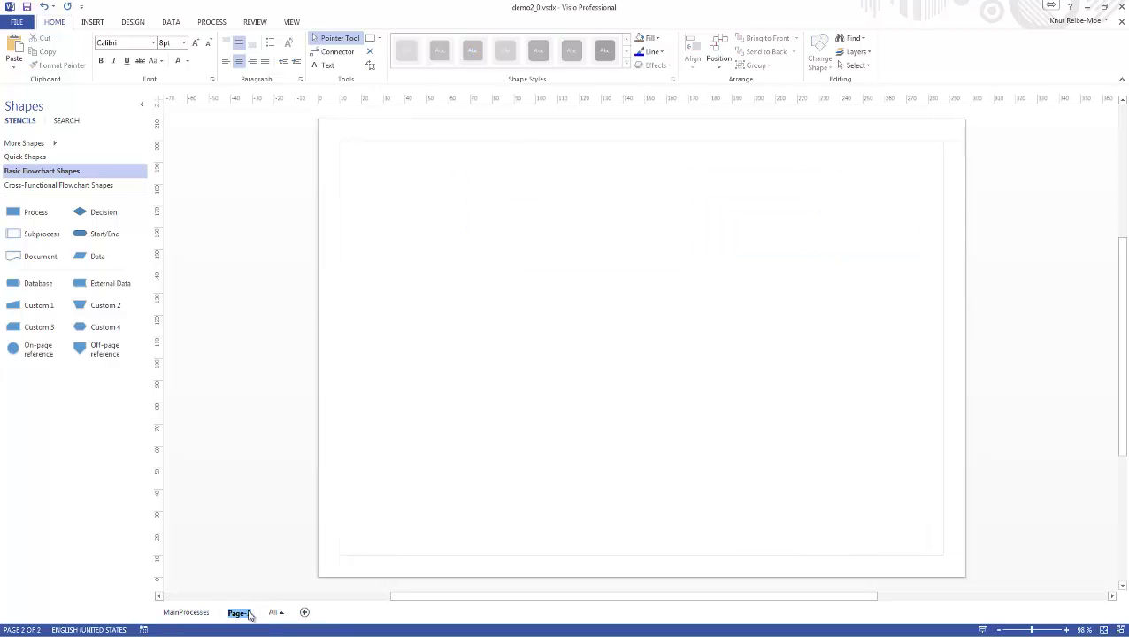
pyautogui.write('DEF')
pyautogui.press('BackSpace')
pyautogui.write('fine')
pyautogui.press('Return')
pyautogui.click(303, 613)
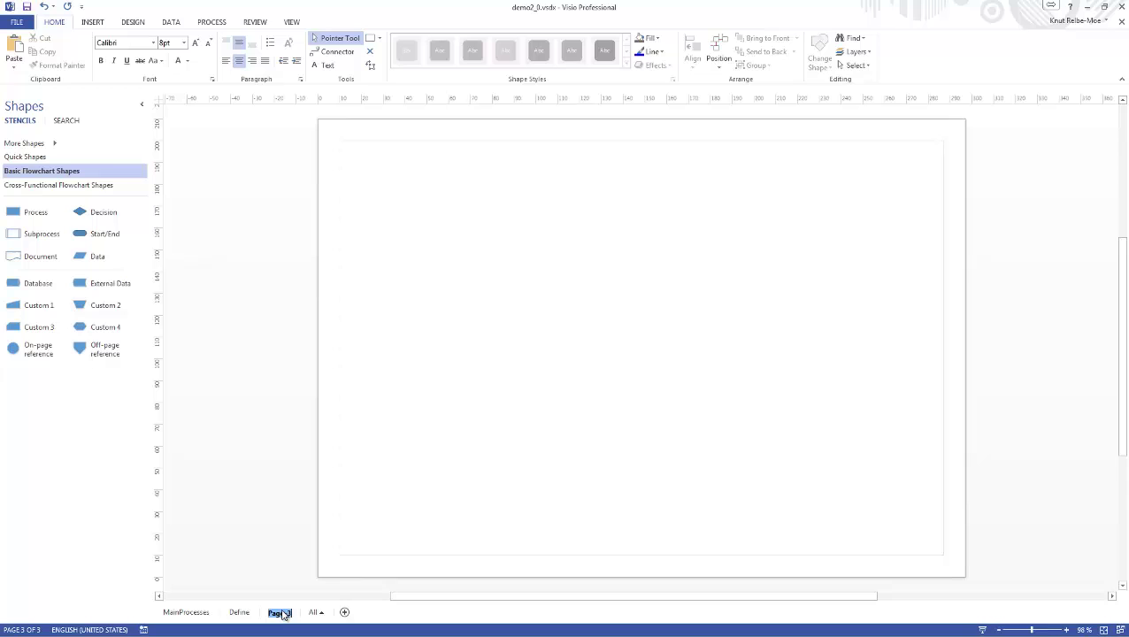
pyautogui.write('Measure')
pyautogui.press('Return')
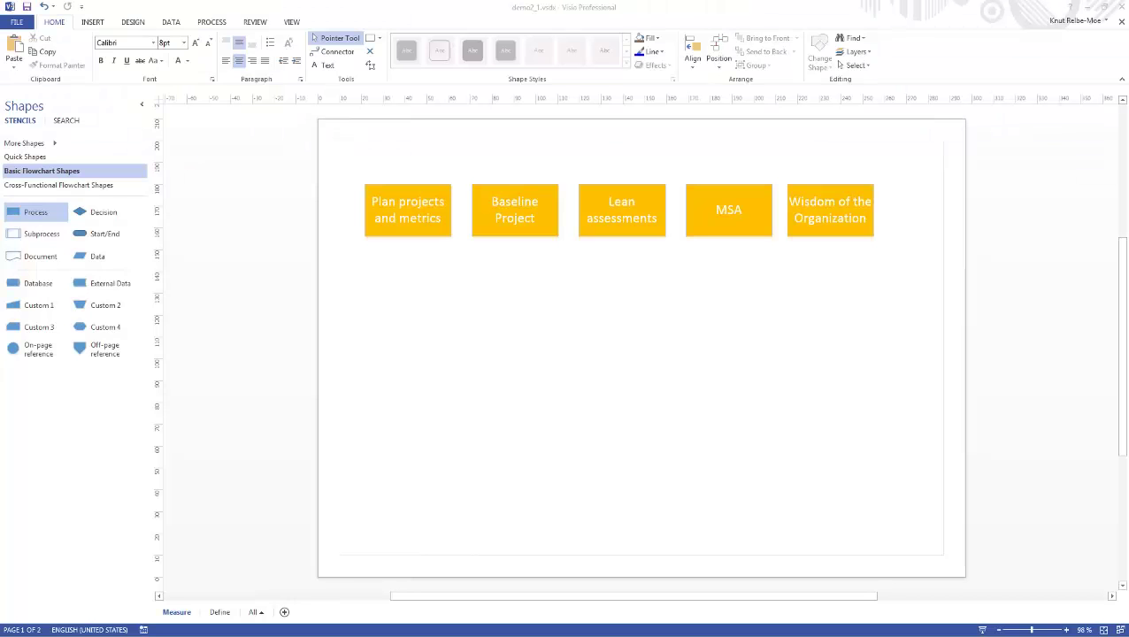
# - Copy the five process shapes from the Measure page of demo2_1.vsdx and paste them onto the Measure page of demo2_0.vsdx
pyautogui.moveTo(858, 326); pyautogui.dragTo(358, 209)
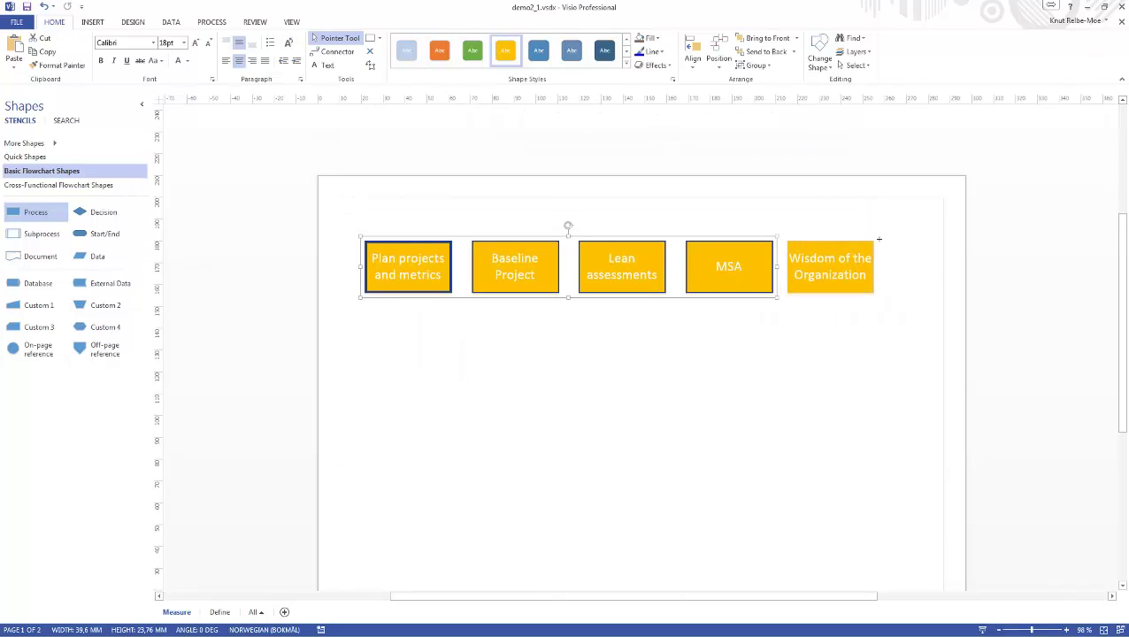
pyautogui.moveTo(894, 365); pyautogui.dragTo(352, 220)
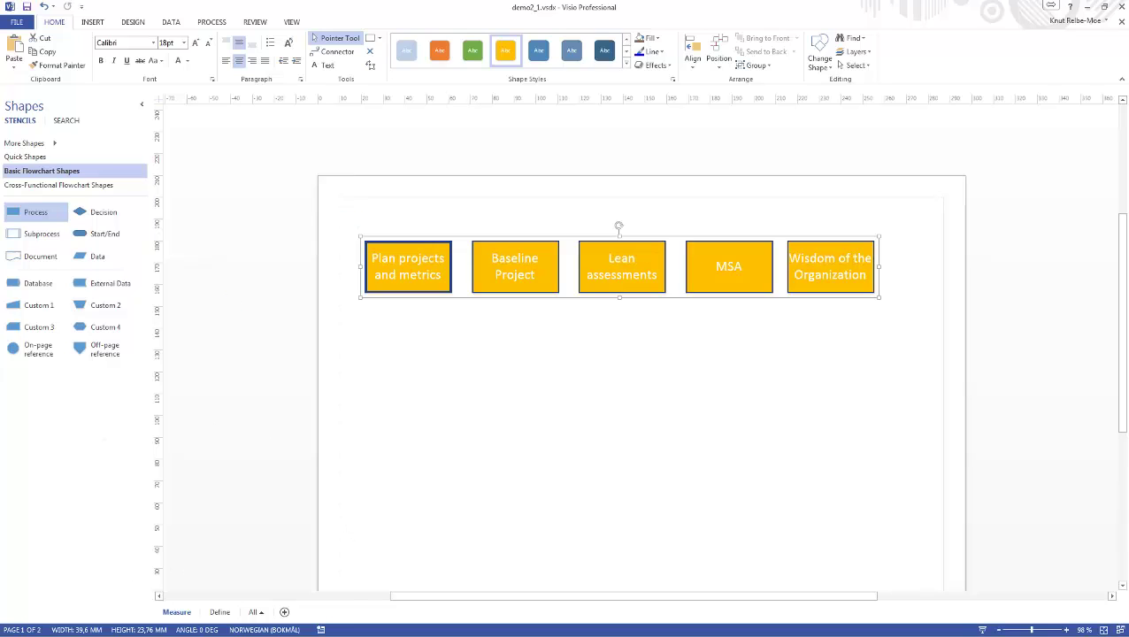
pyautogui.hotkey('ctrl', 'F6')
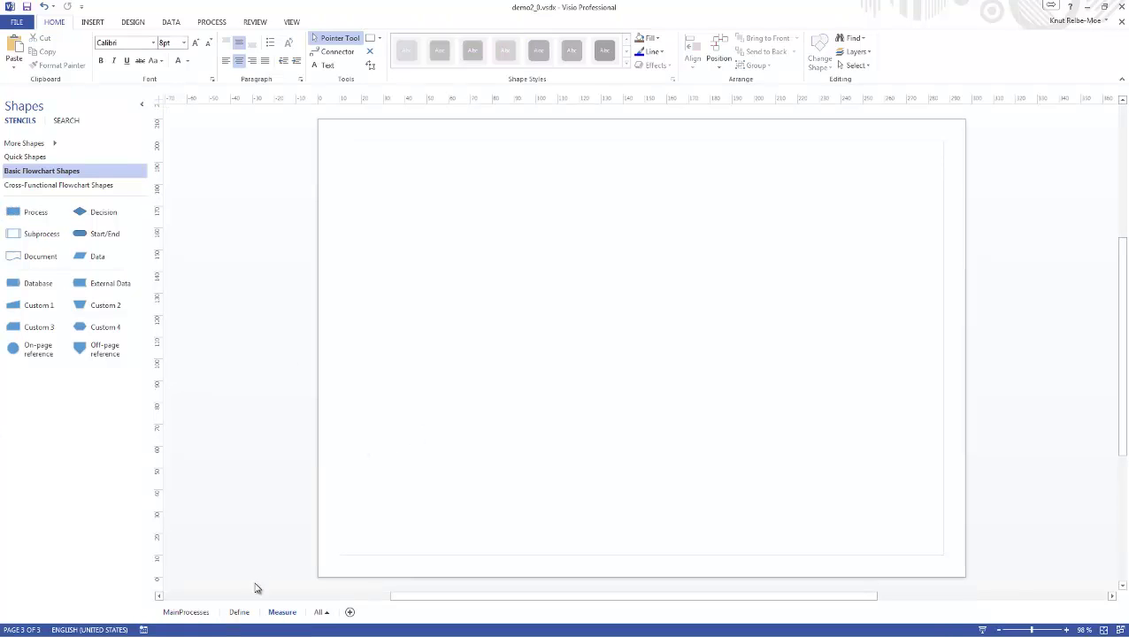
pyautogui.hotkey('ctrl', 'v')
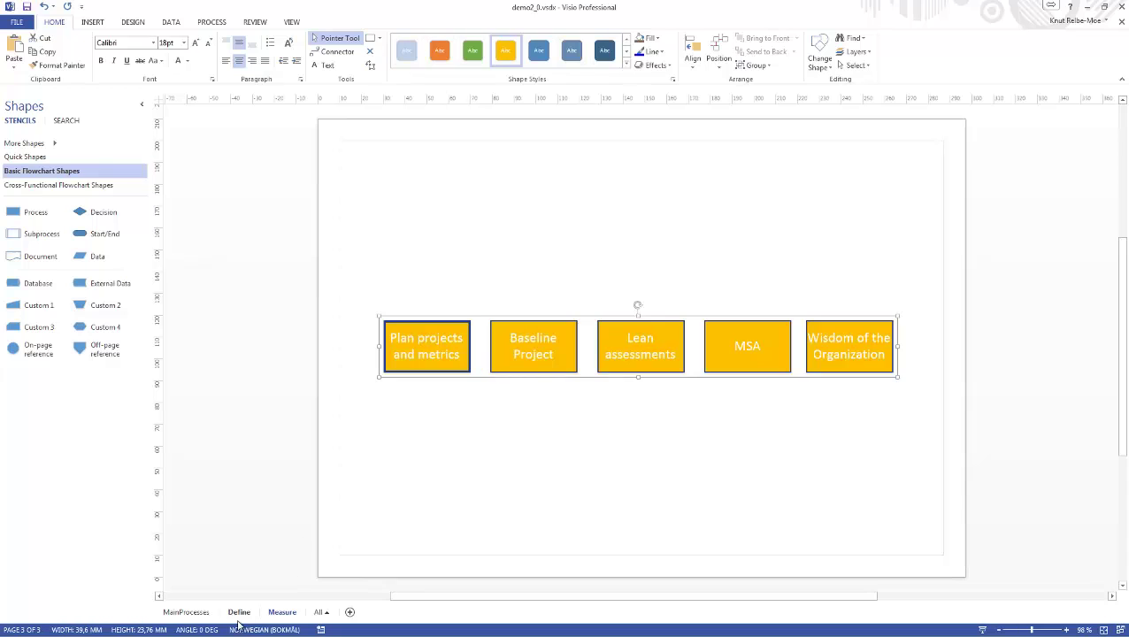
# - Add two Process shapes side by side on the Define page and label them 1 and 2
pyautogui.click(240, 611)
pyautogui.moveTo(40, 212); pyautogui.dragTo(513, 232)
pyautogui.doubleClick(515, 232)
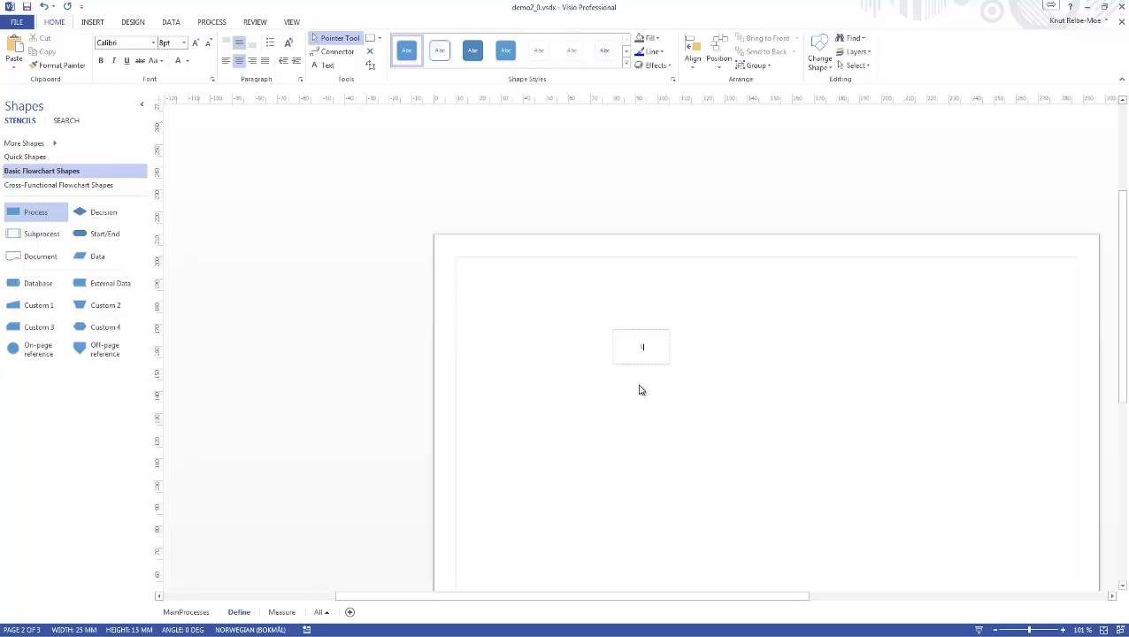
pyautogui.write('1')
pyautogui.moveTo(40, 211); pyautogui.dragTo(734, 351)
pyautogui.doubleClick(734, 351)
pyautogui.write('2')
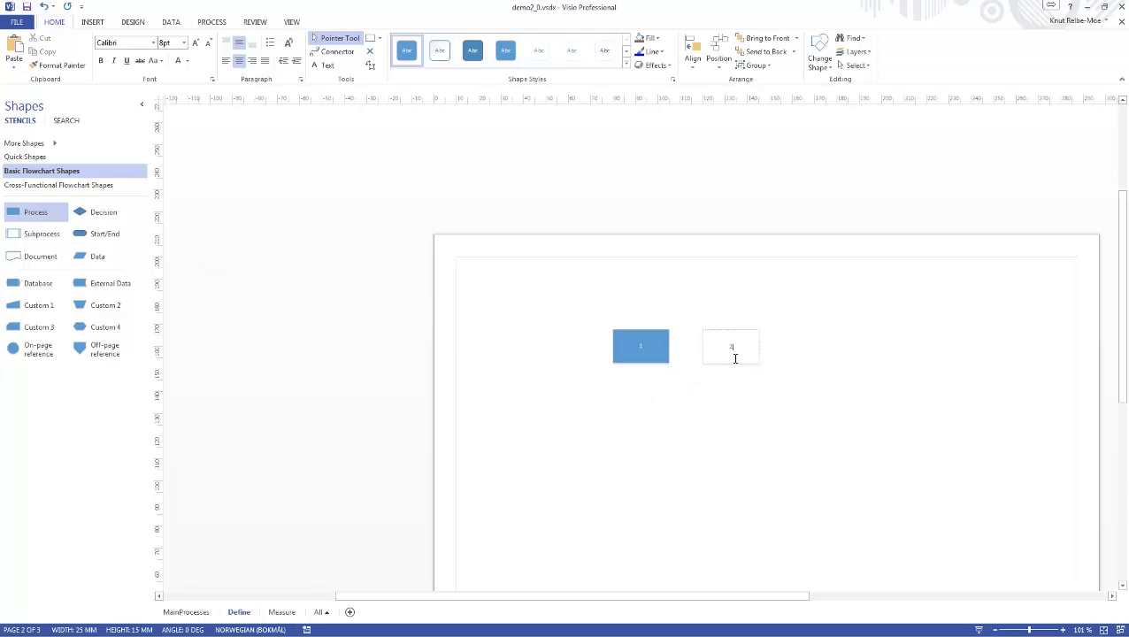
pyautogui.click(739, 416)
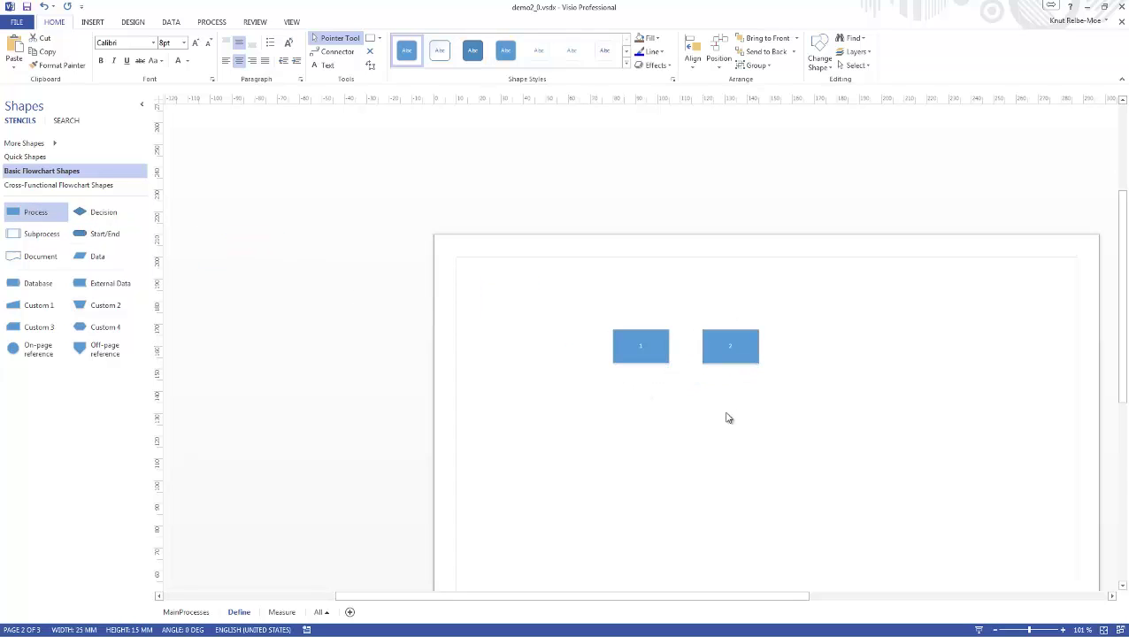
# - Search the shape library for "back button"
pyautogui.click(67, 124)
pyautogui.click(73, 143)
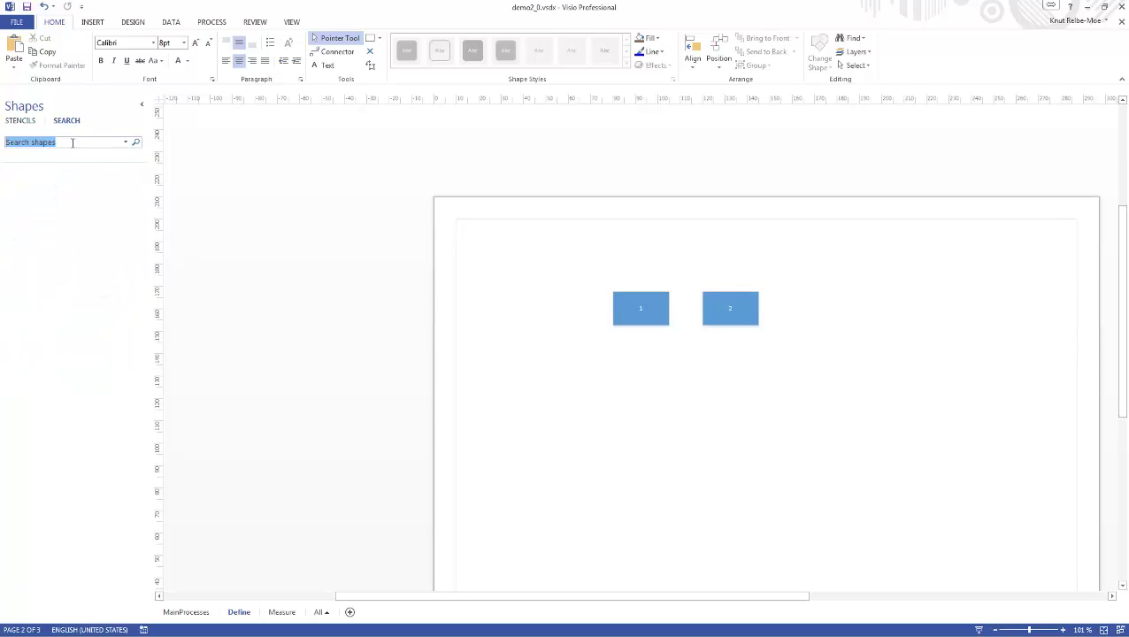
pyautogui.write('back button')
pyautogui.press('Return')
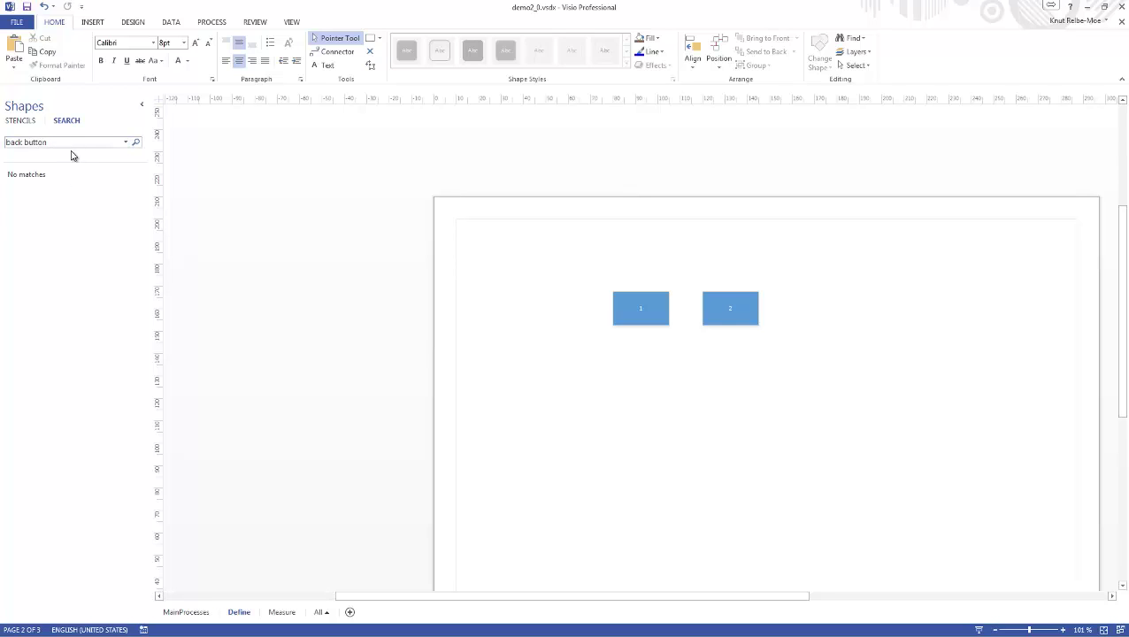
# - Search the shape library for "back" and place the Common Icons Back arrow below the two process shapes on the Define page
pyautogui.click(69, 143)
pyautogui.write('back')
pyautogui.press('Return')
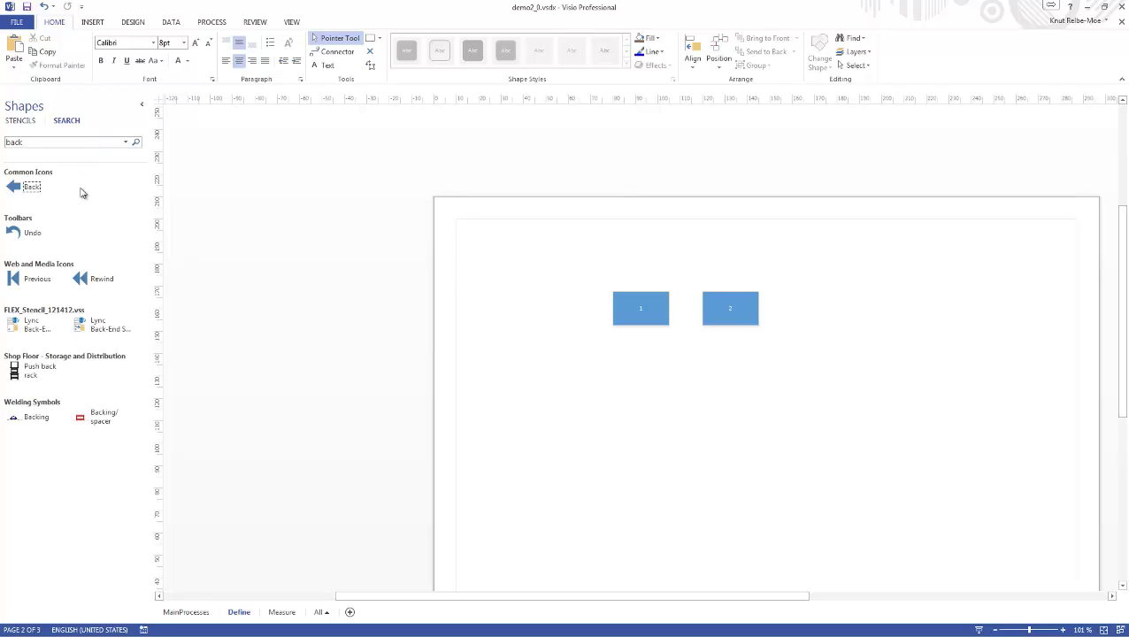
pyautogui.moveTo(19, 188); pyautogui.dragTo(609, 430)
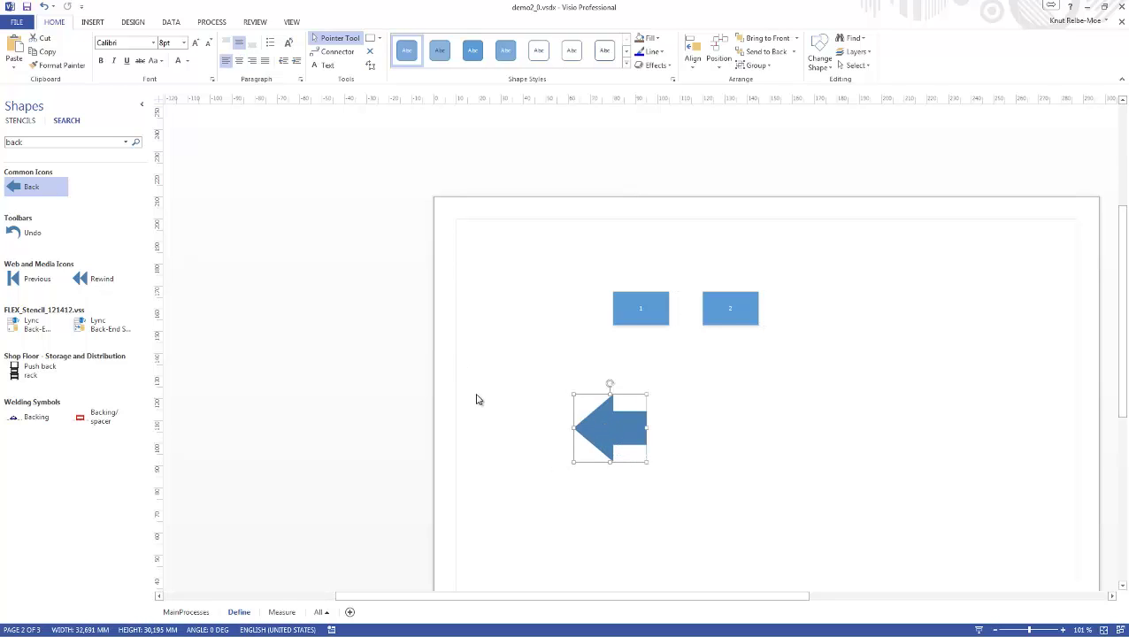
# - Copy the Back arrow onto the Measure page and place it below the Plan projects and metrics shape
pyautogui.scroll(-1, 350, 557)
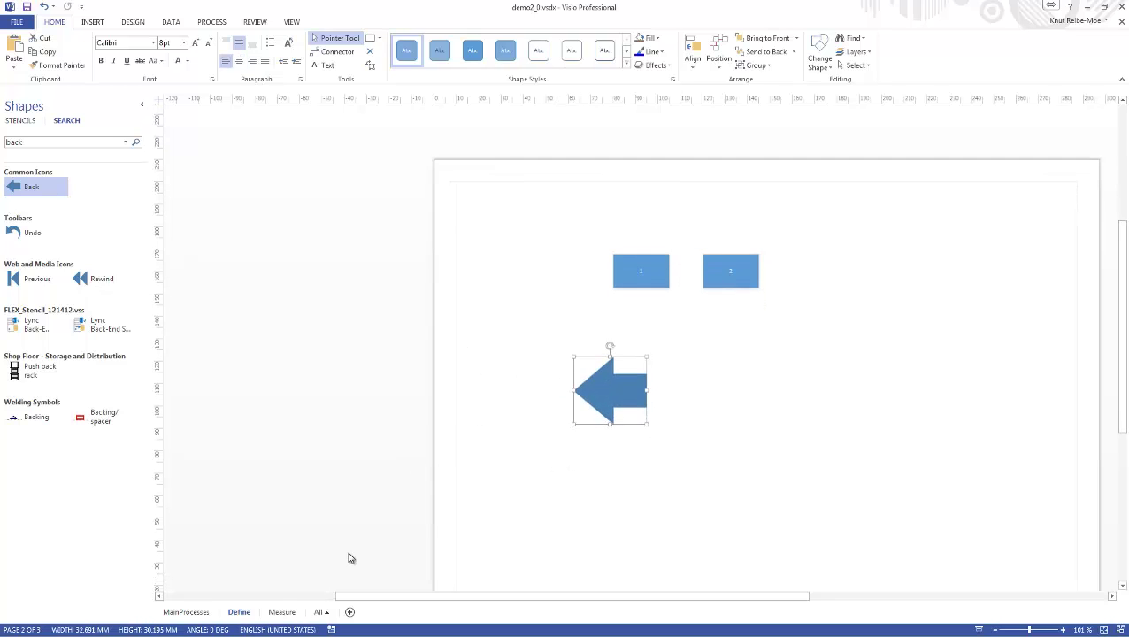
pyautogui.click(290, 611)
pyautogui.hotkey('ctrl', 'v')
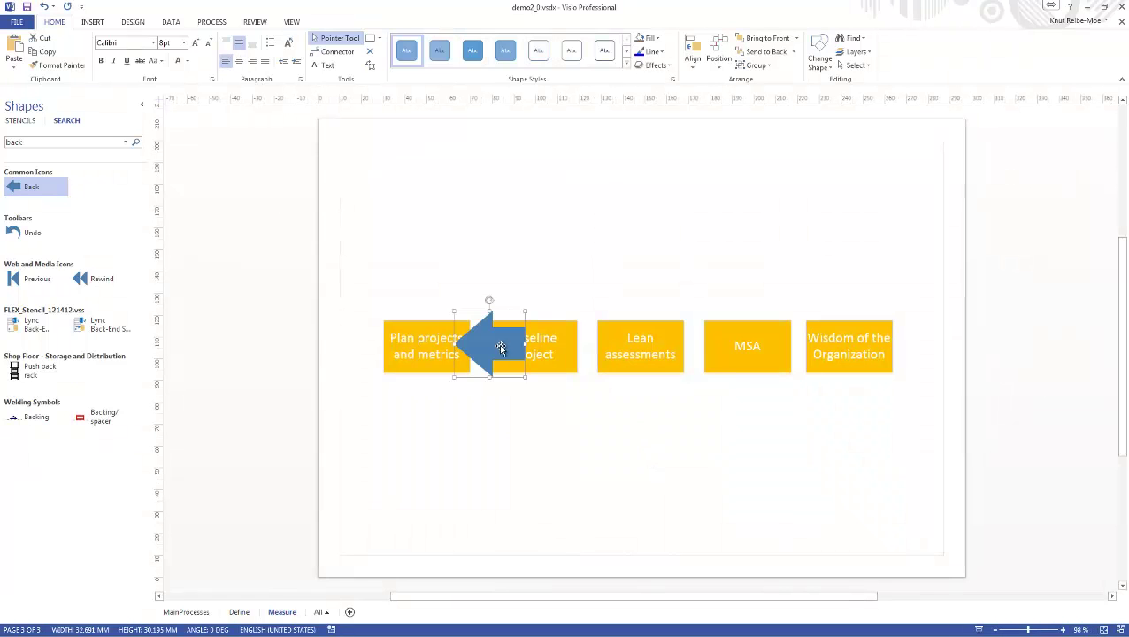
pyautogui.moveTo(502, 348); pyautogui.dragTo(437, 449)
# - Add a hyperlink to the MEASURE shape on the MainProcesses page, with the Define page as its sub-address
pyautogui.click(186, 611)
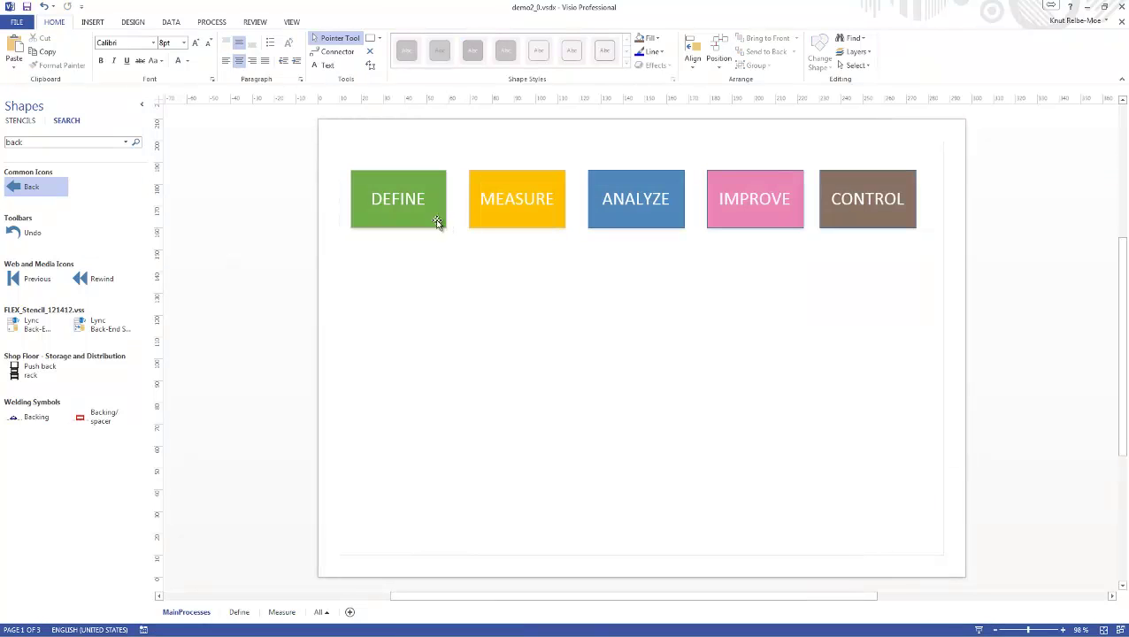
pyautogui.click(507, 207)
pyautogui.rightClick(518, 215)
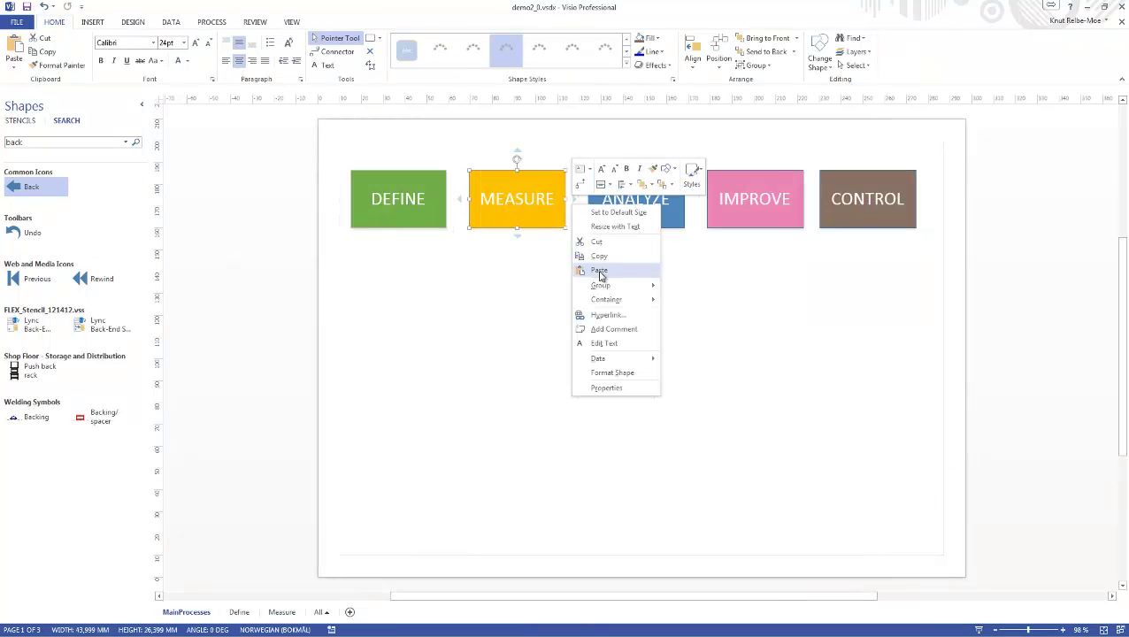
pyautogui.click(610, 318)
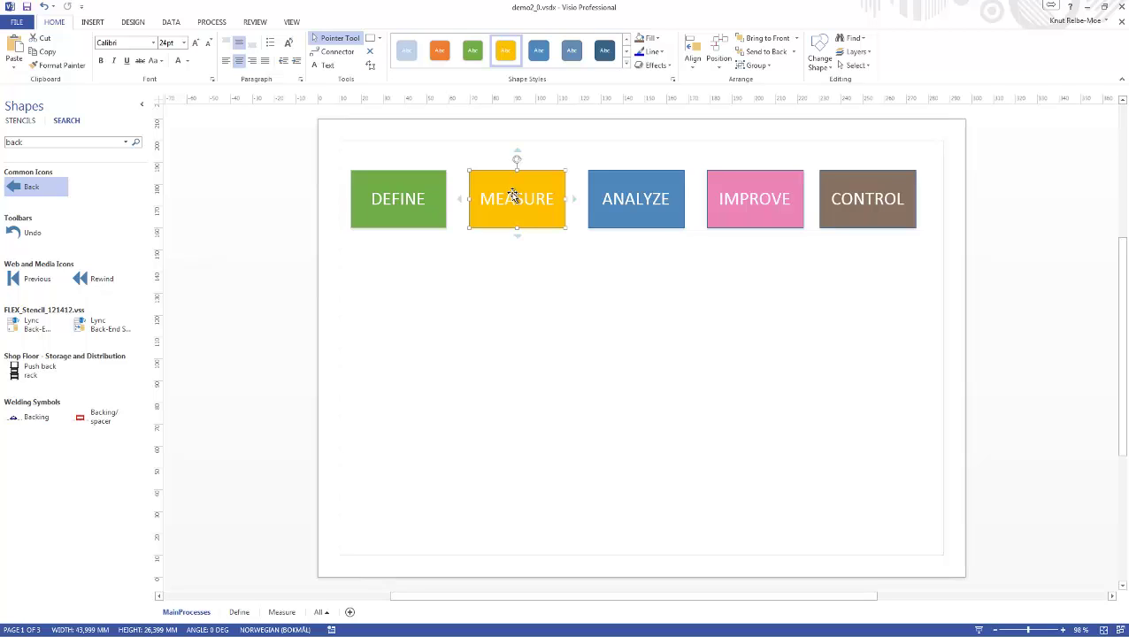
pyautogui.rightClick(567, 191)
pyautogui.click(600, 304)
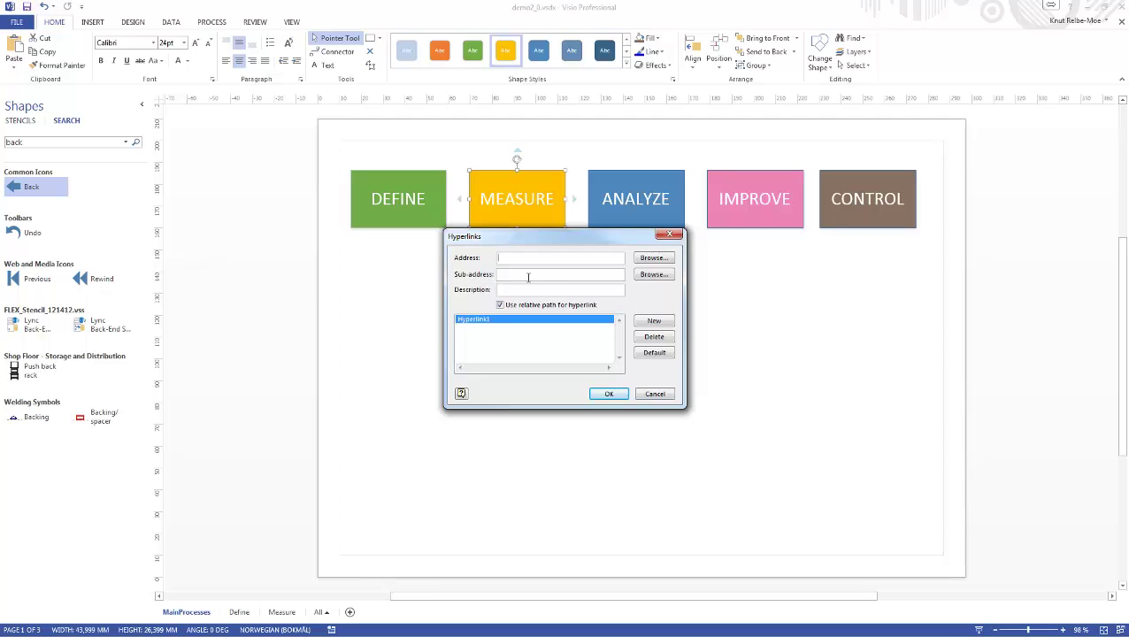
pyautogui.click(643, 276)
pyautogui.click(594, 329)
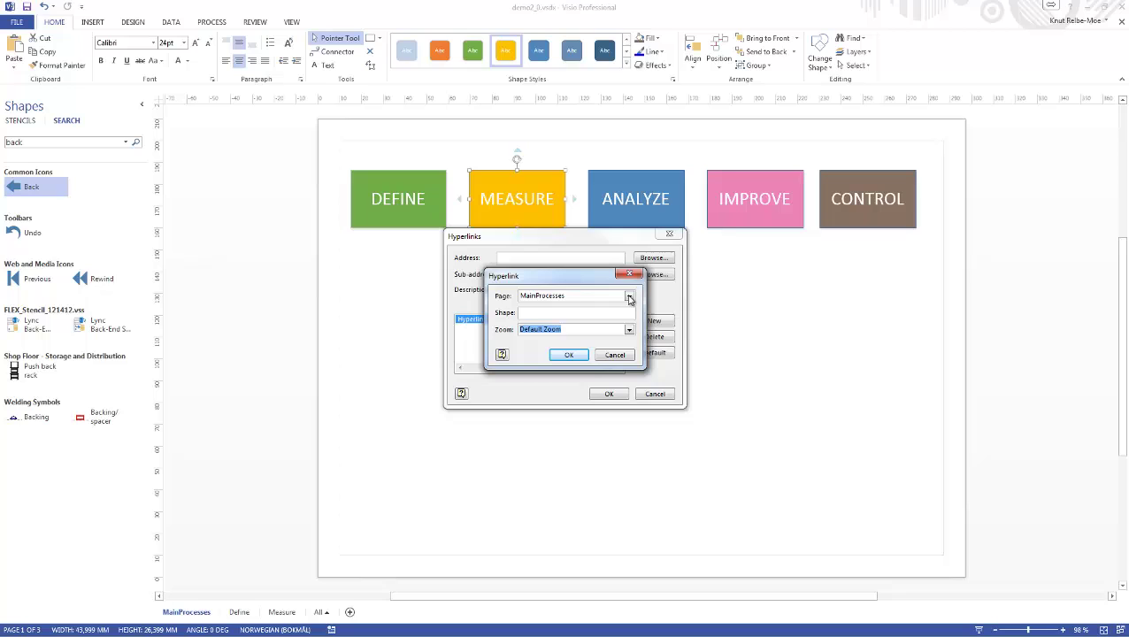
pyautogui.click(629, 298)
pyautogui.click(578, 315)
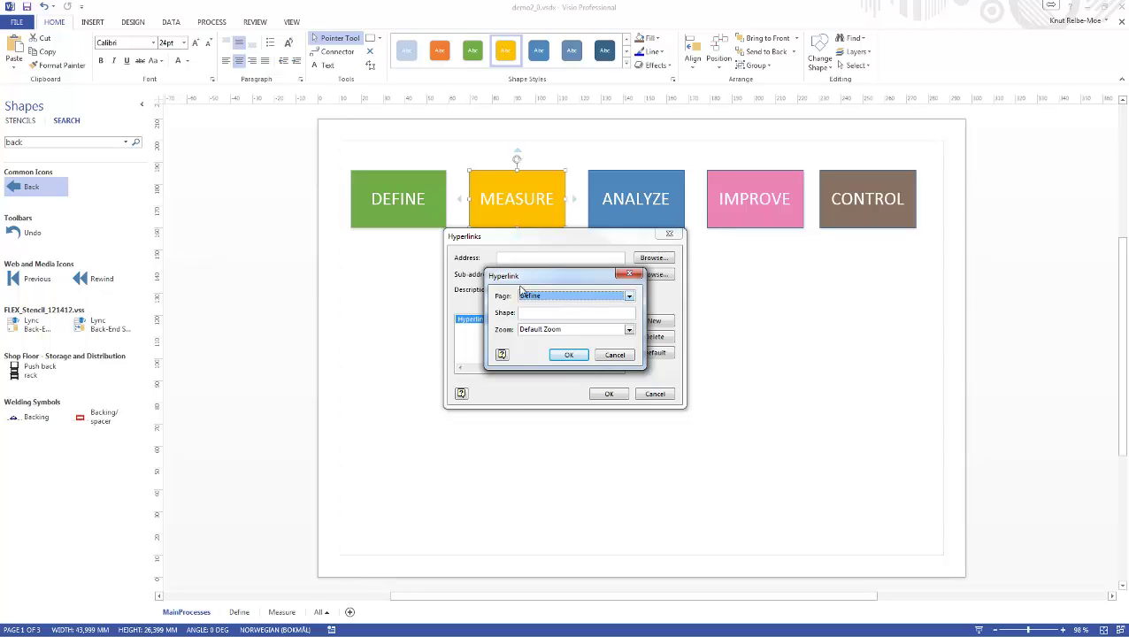
pyautogui.click(562, 357)
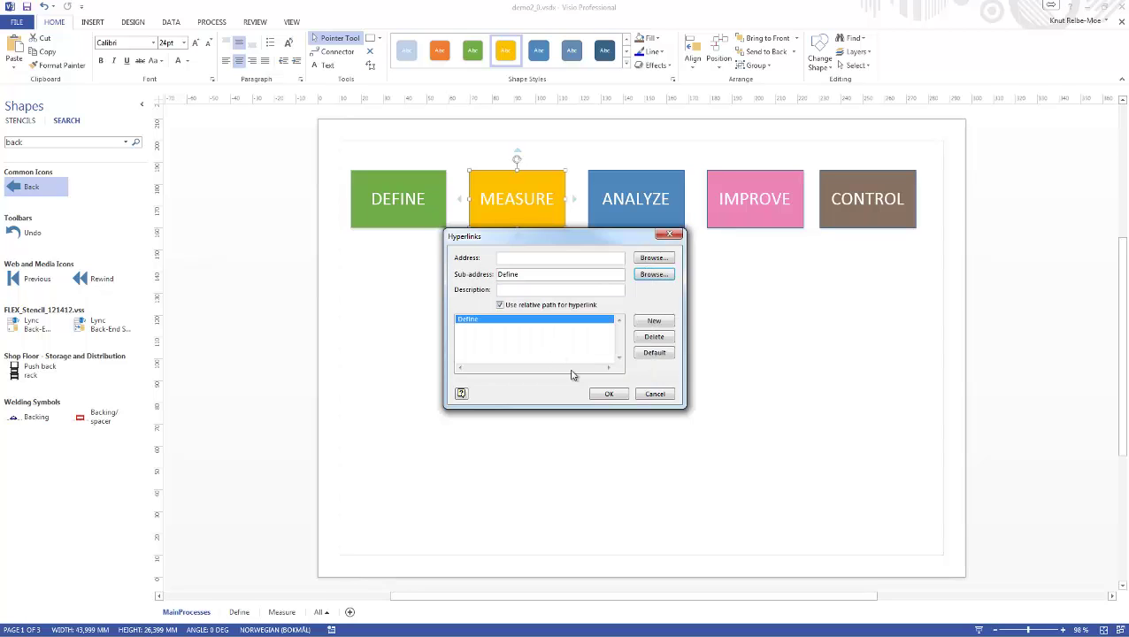
# - Change the MEASURE shape's hyperlink sub-address to the Measure page and apply the hyperlink
pyautogui.click(635, 275)
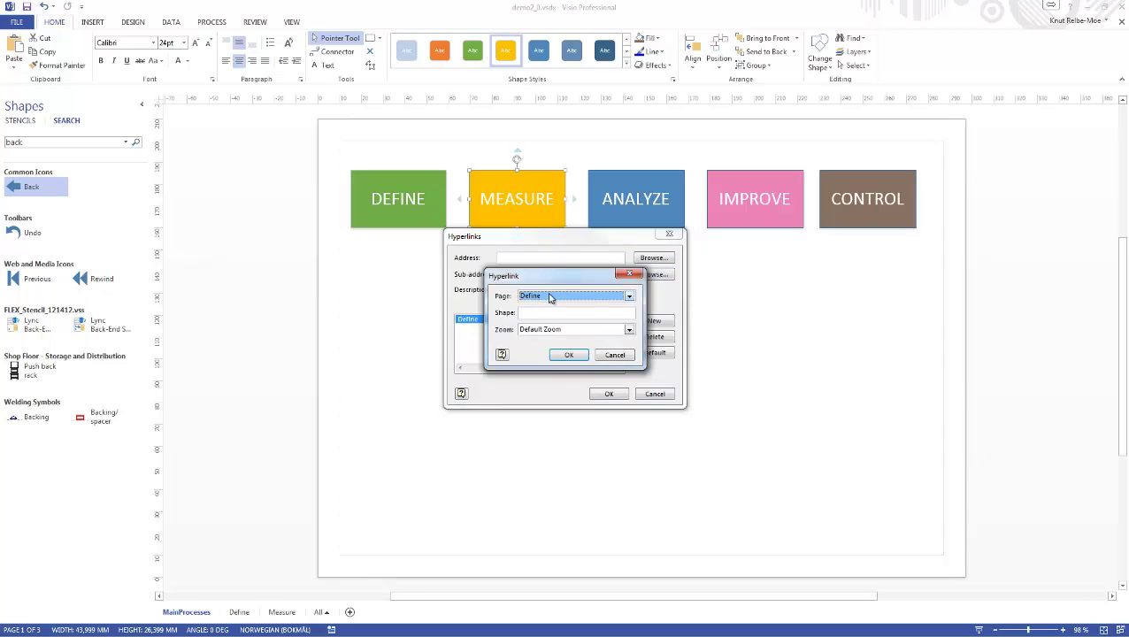
pyautogui.click(549, 296)
pyautogui.click(548, 323)
pyautogui.click(569, 355)
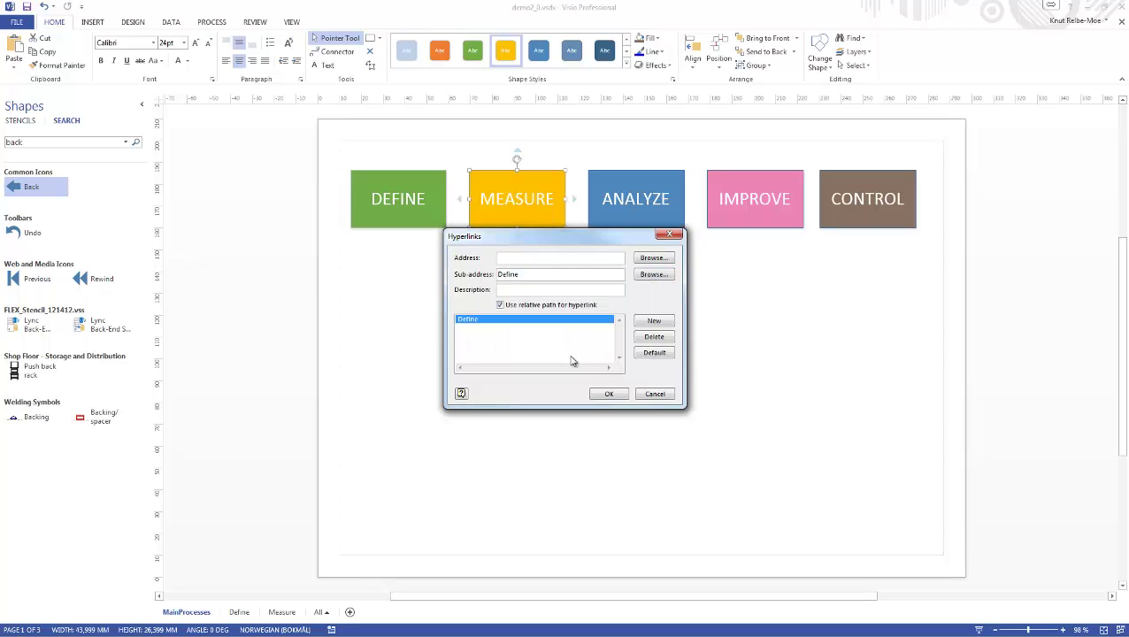
pyautogui.click(609, 395)
# - Add a hyperlink to the DEFINE shape on the MainProcesses page, with the Define page as its sub-address
pyautogui.click(394, 186)
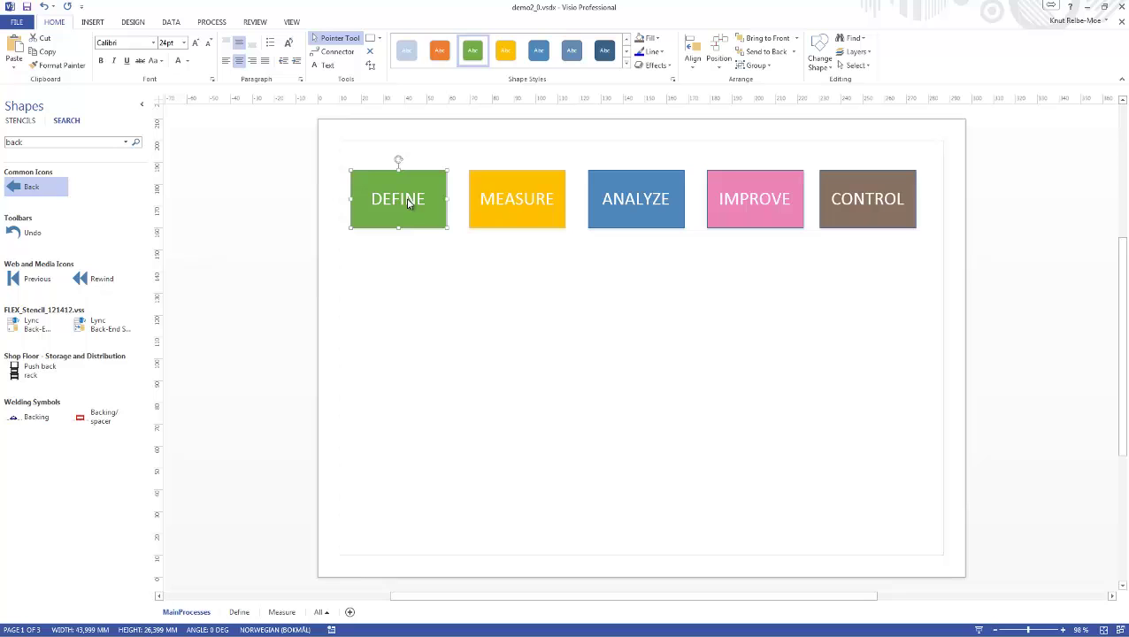
pyautogui.rightClick(446, 189)
pyautogui.moveTo(493, 345)
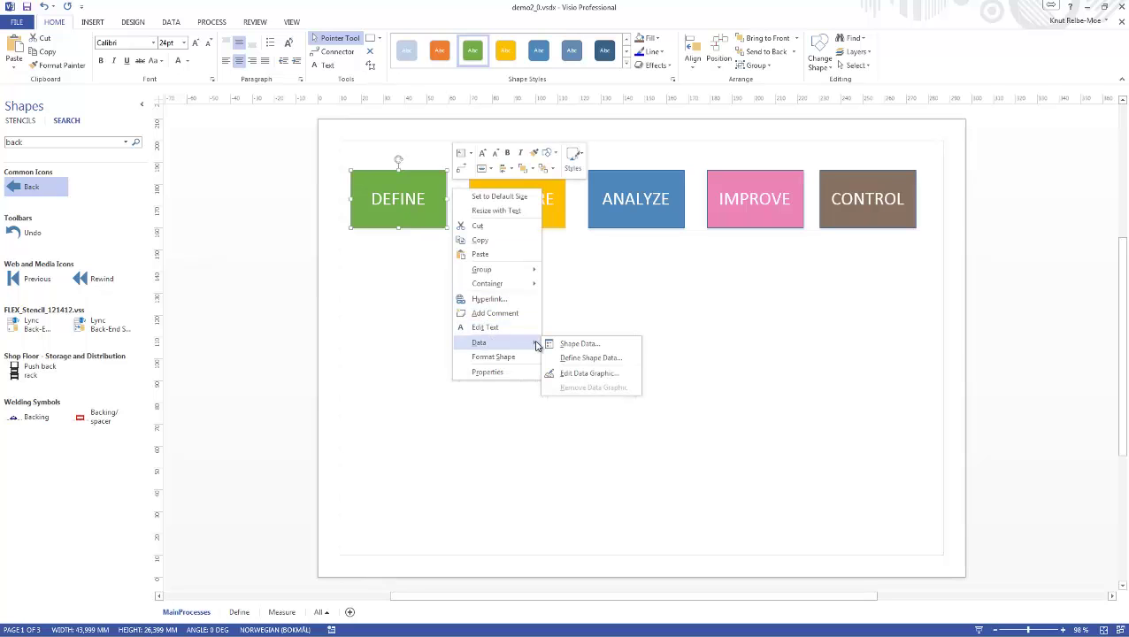
pyautogui.click(505, 298)
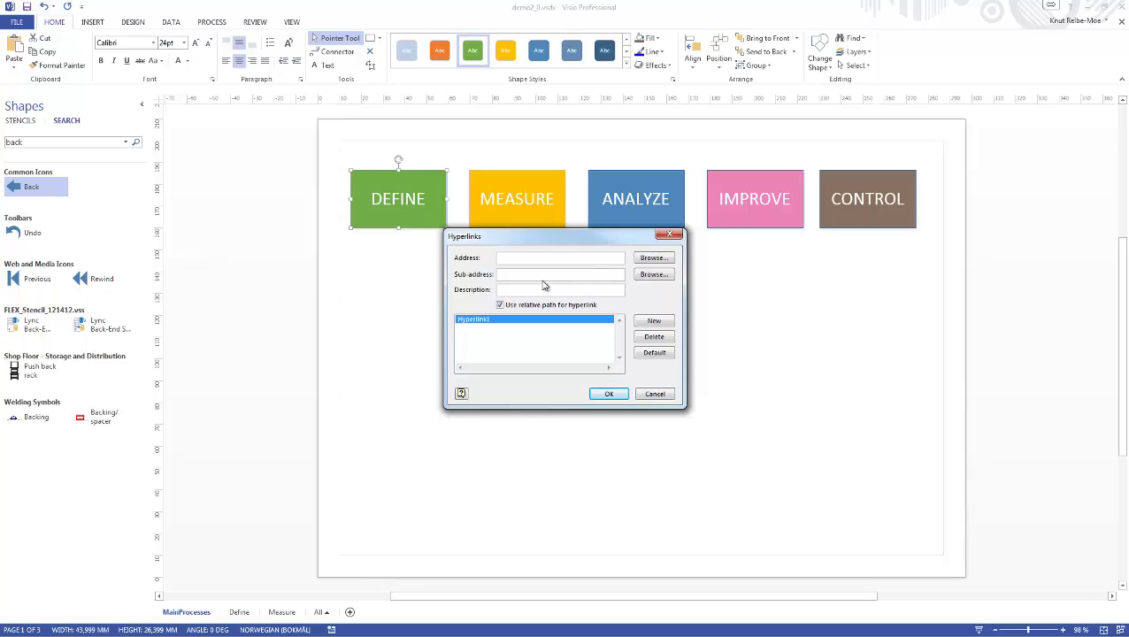
pyautogui.click(650, 276)
pyautogui.click(620, 298)
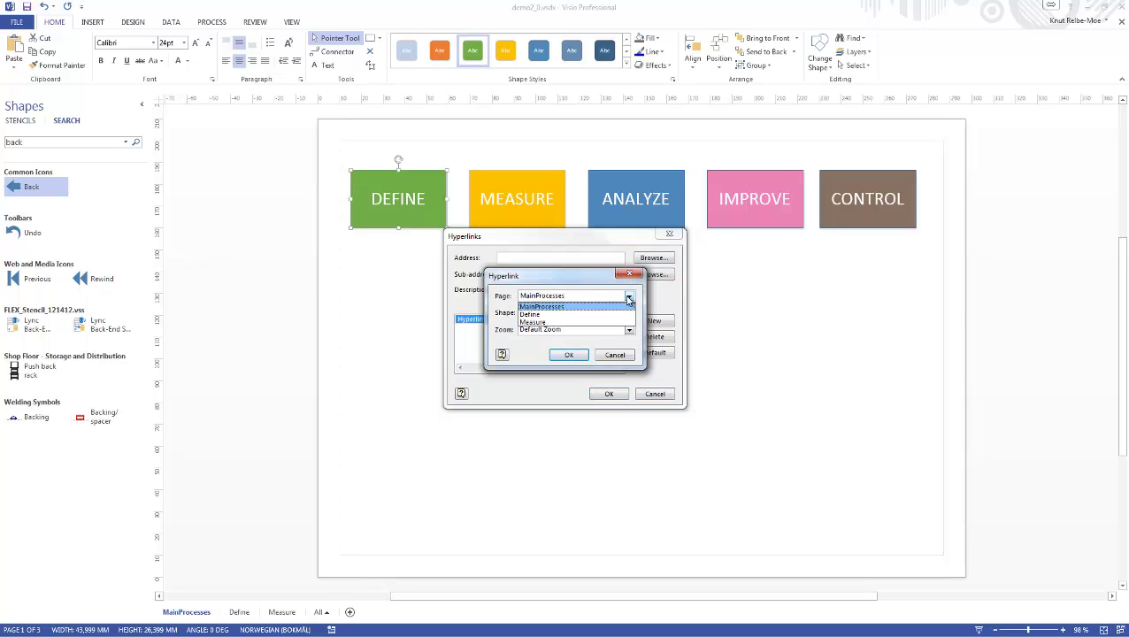
pyautogui.click(574, 315)
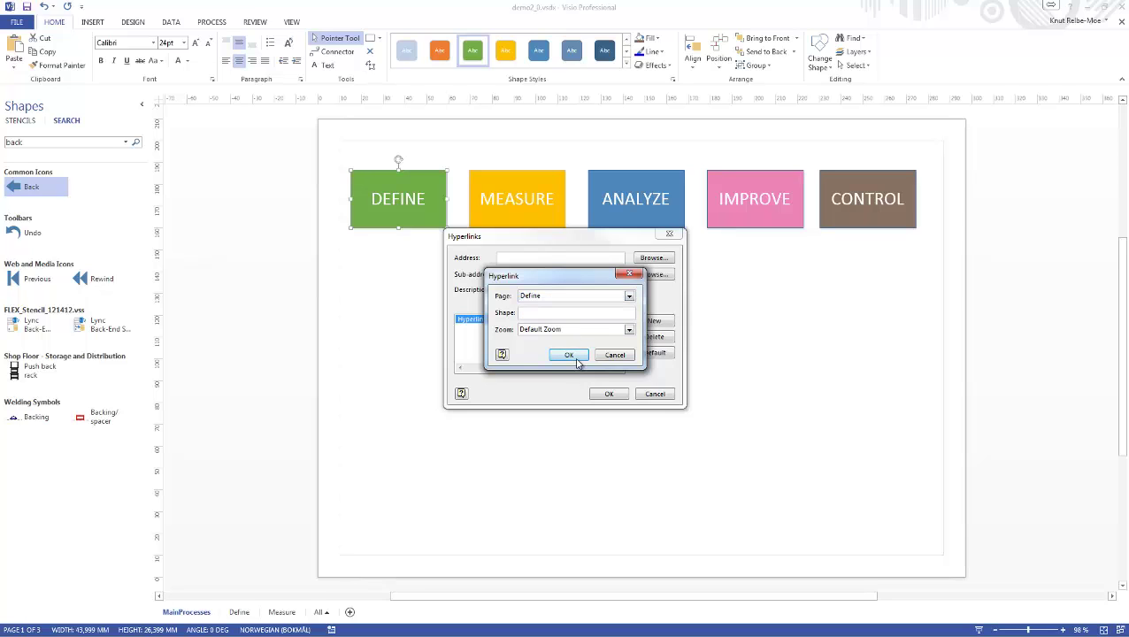
pyautogui.click(571, 356)
pyautogui.click(607, 395)
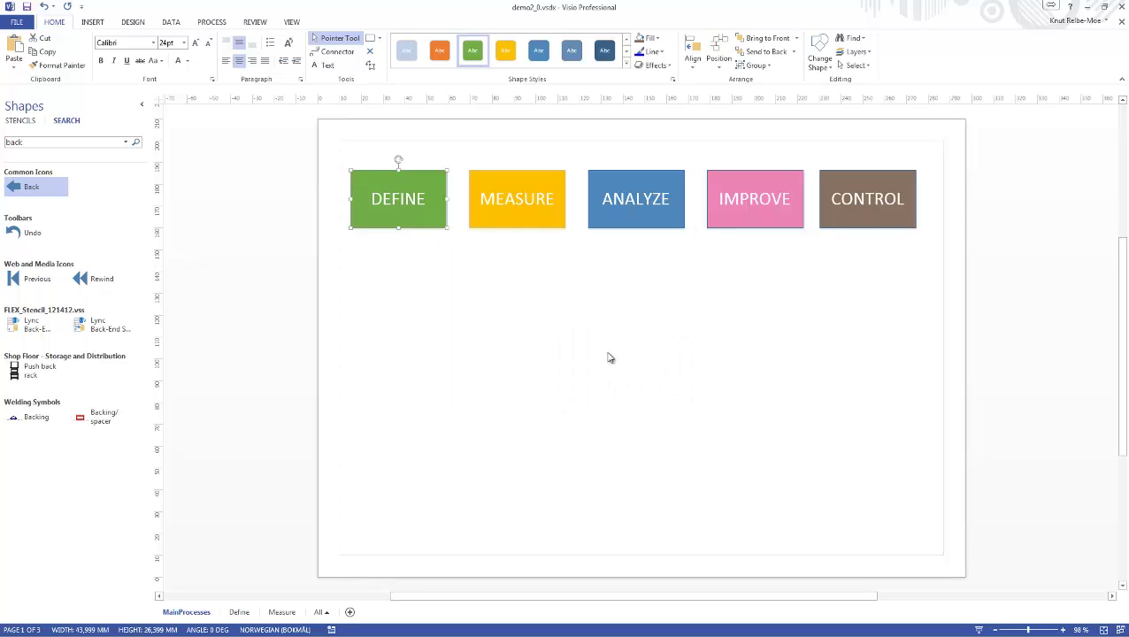
# - Add a hyperlink from the Back arrow on the Define page to the MainProcesses page
pyautogui.click(242, 615)
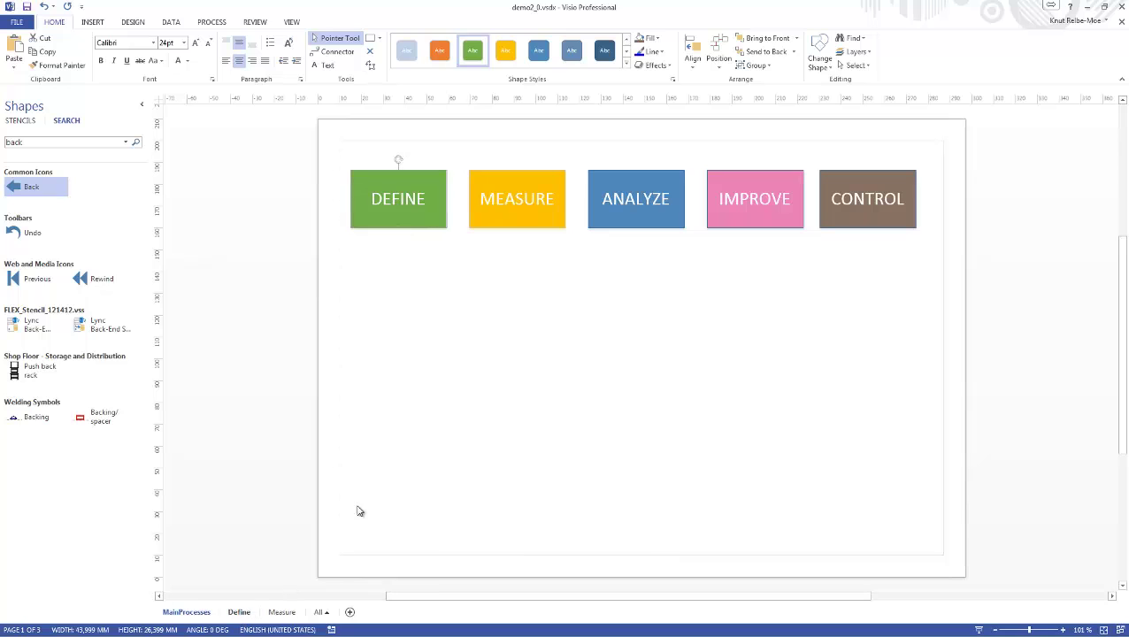
pyautogui.click(604, 390)
pyautogui.rightClick(646, 388)
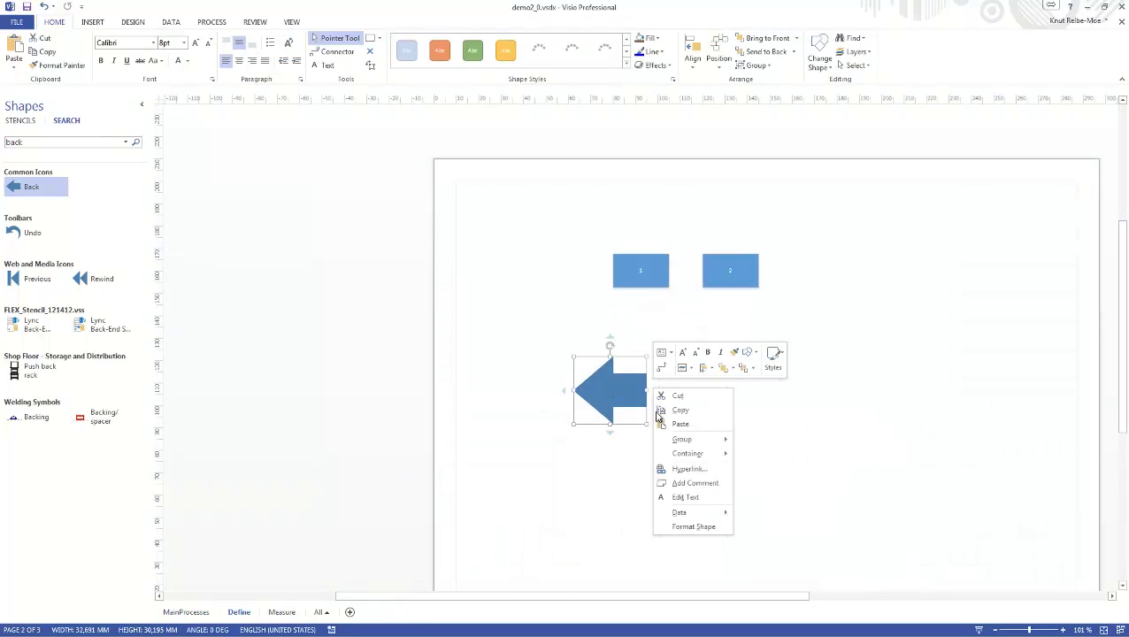
pyautogui.press('Escape')
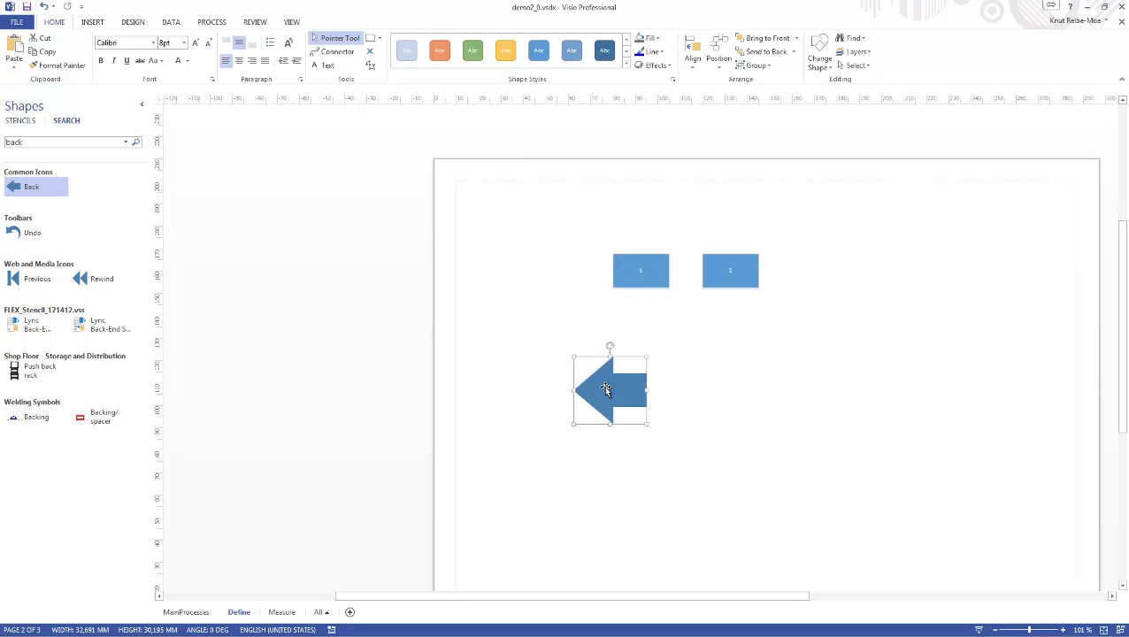
pyautogui.rightClick(653, 389)
pyautogui.click(685, 469)
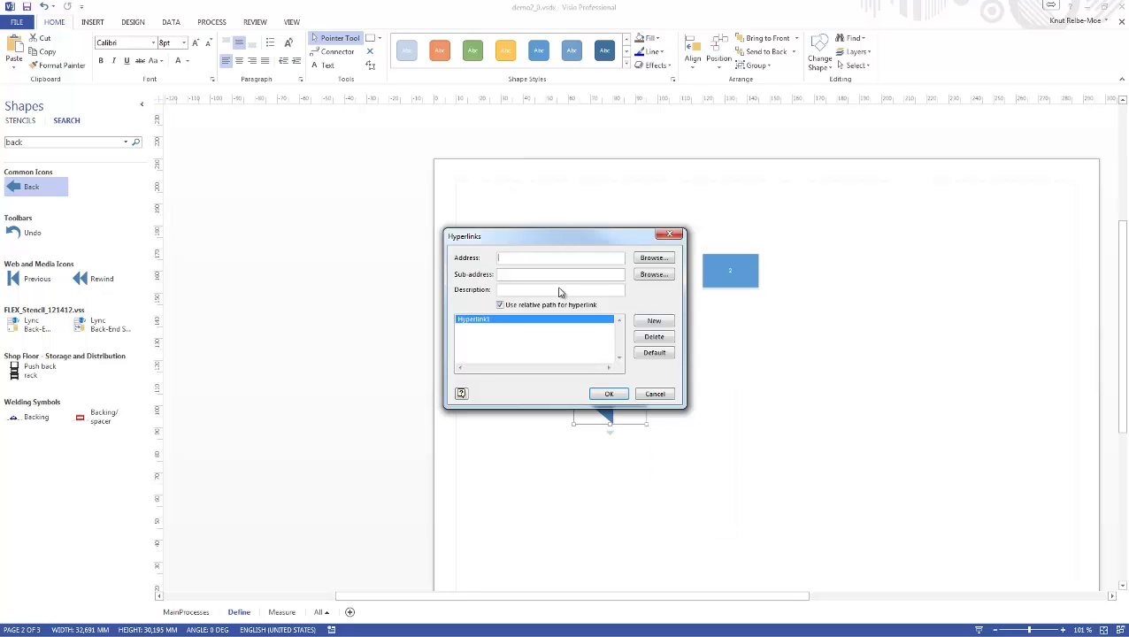
pyautogui.click(650, 275)
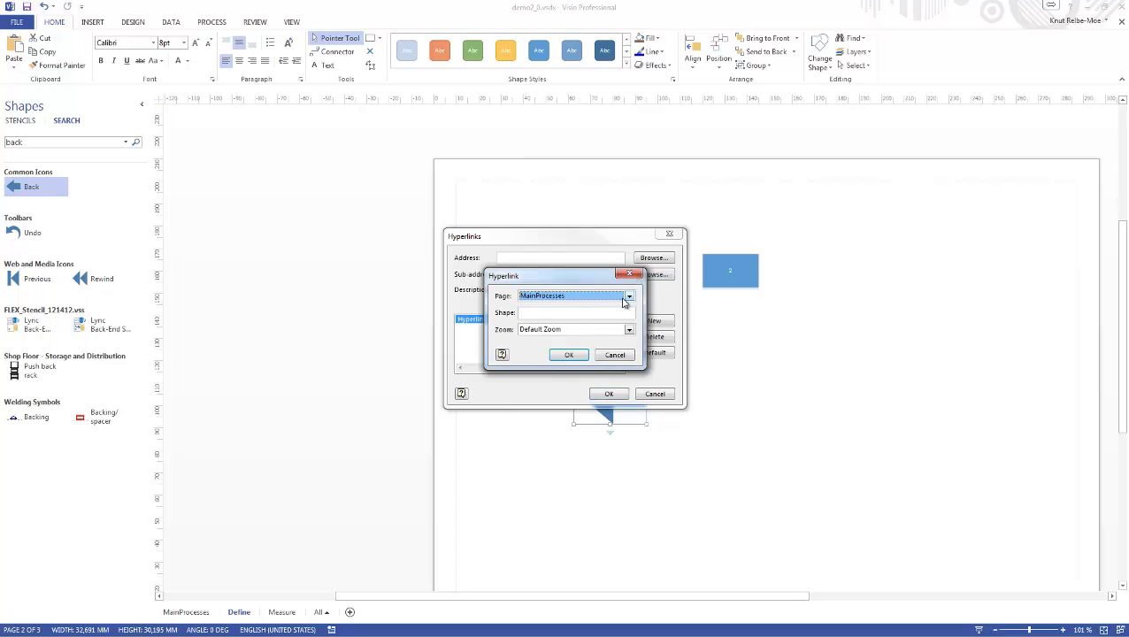
pyautogui.click(629, 296)
pyautogui.click(558, 306)
pyautogui.click(569, 355)
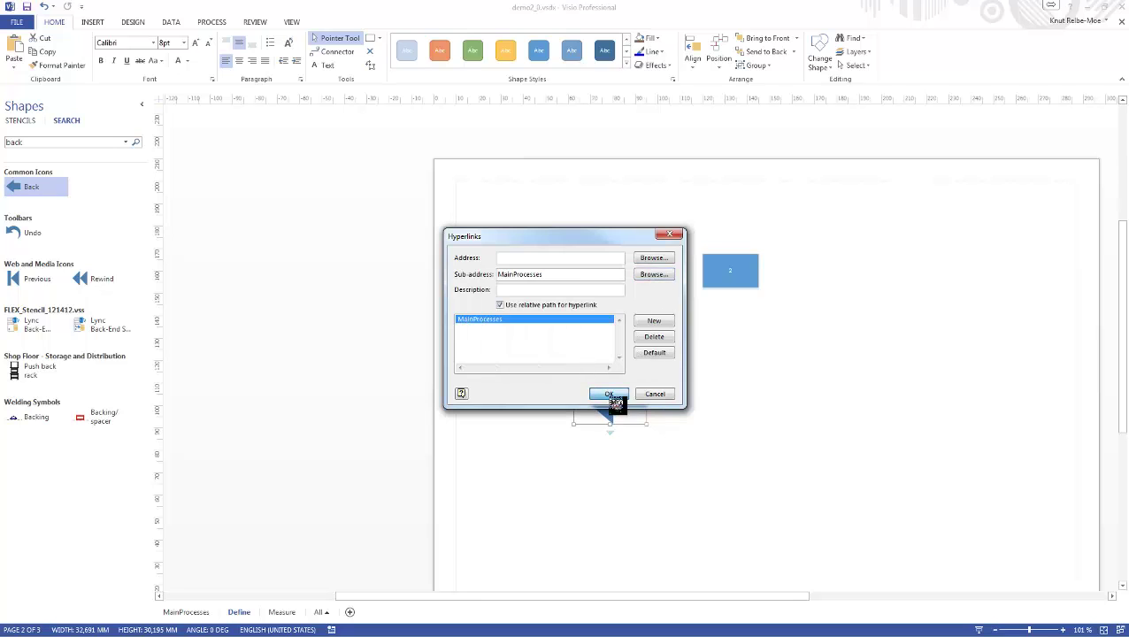
pyautogui.click(612, 397)
# - Add a hyperlink from the Back arrow on the Measure page to the MainProcesses page
pyautogui.click(283, 612)
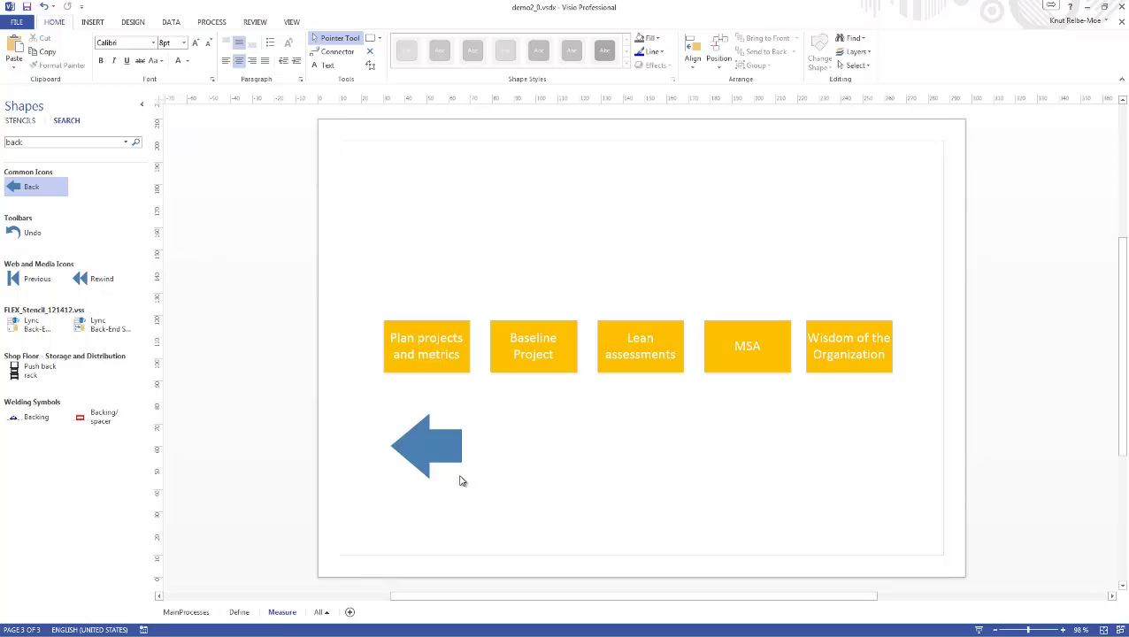
pyautogui.click(428, 448)
pyautogui.rightClick(462, 436)
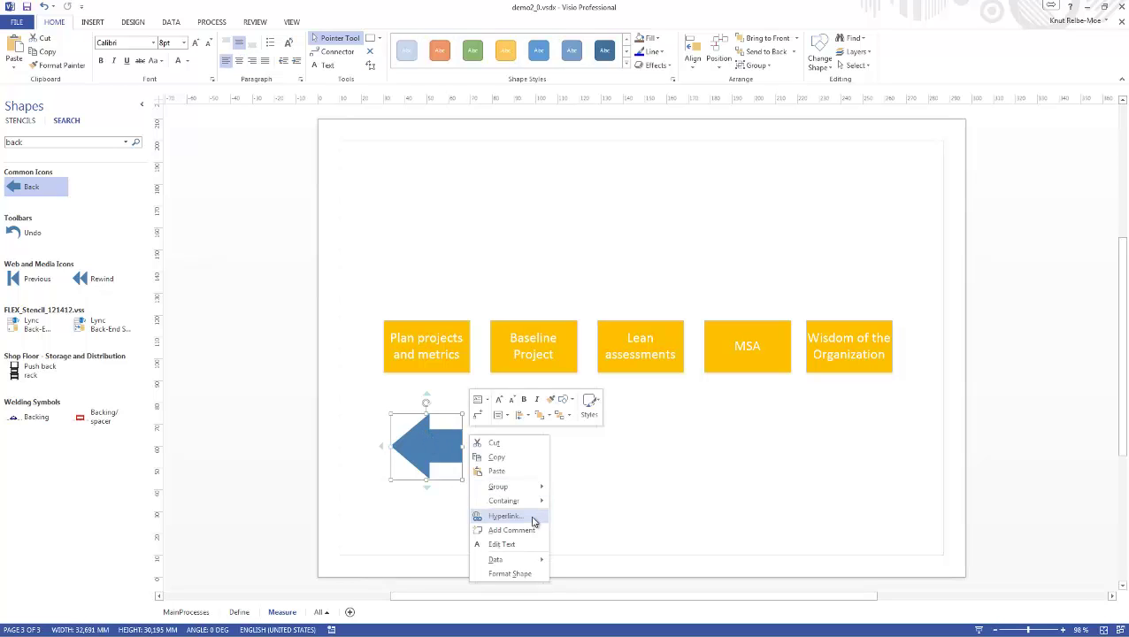
pyautogui.click(506, 516)
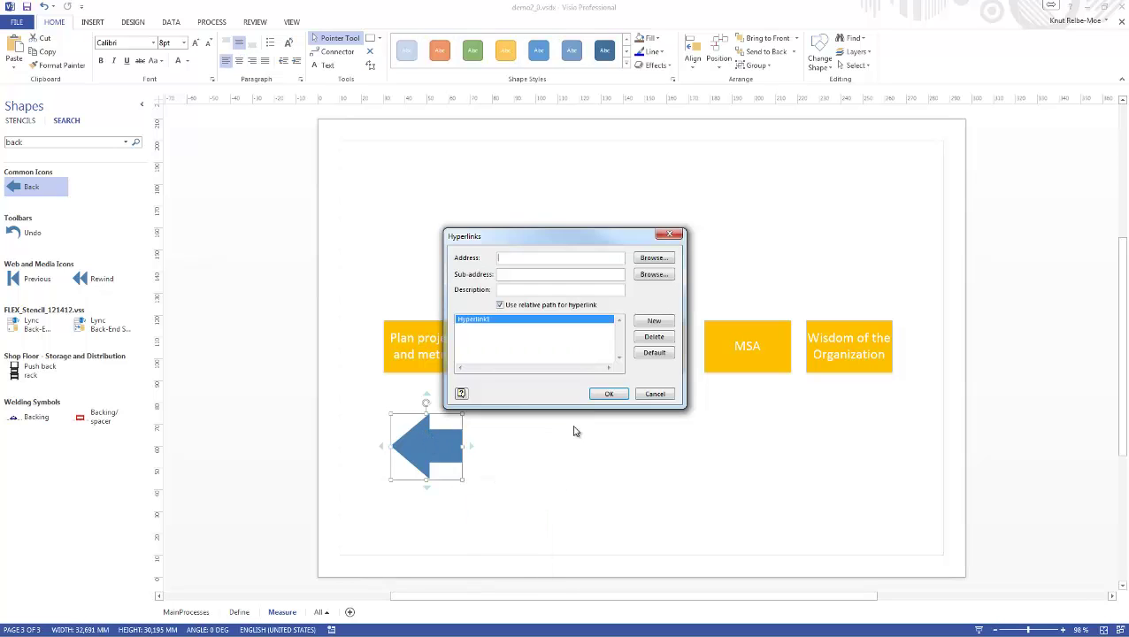
pyautogui.click(651, 275)
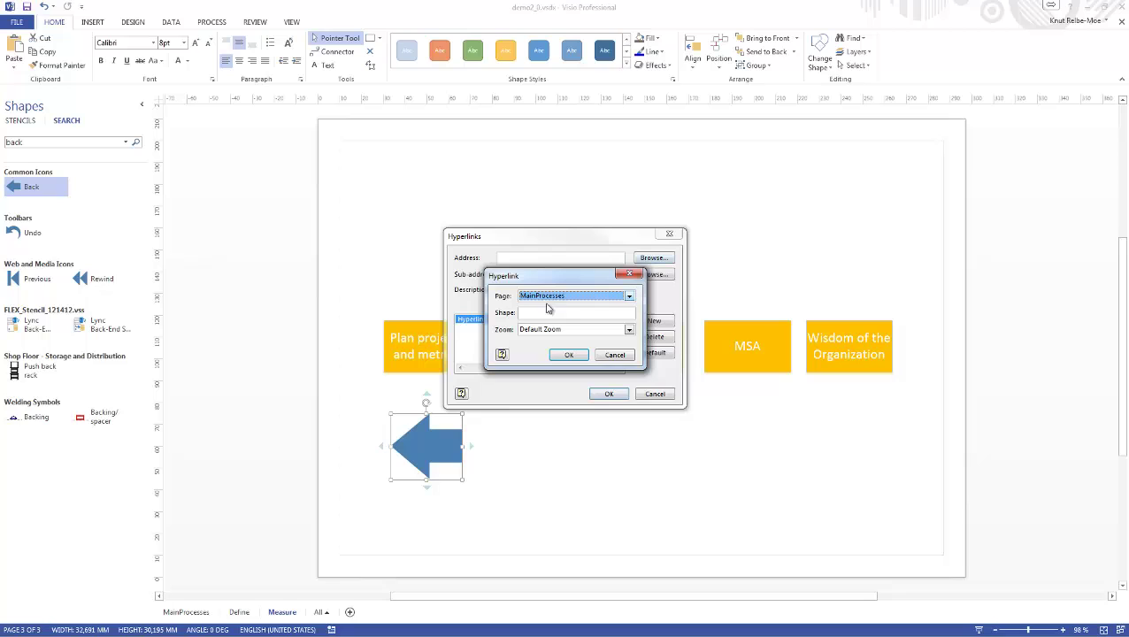
pyautogui.click(564, 354)
pyautogui.click(607, 394)
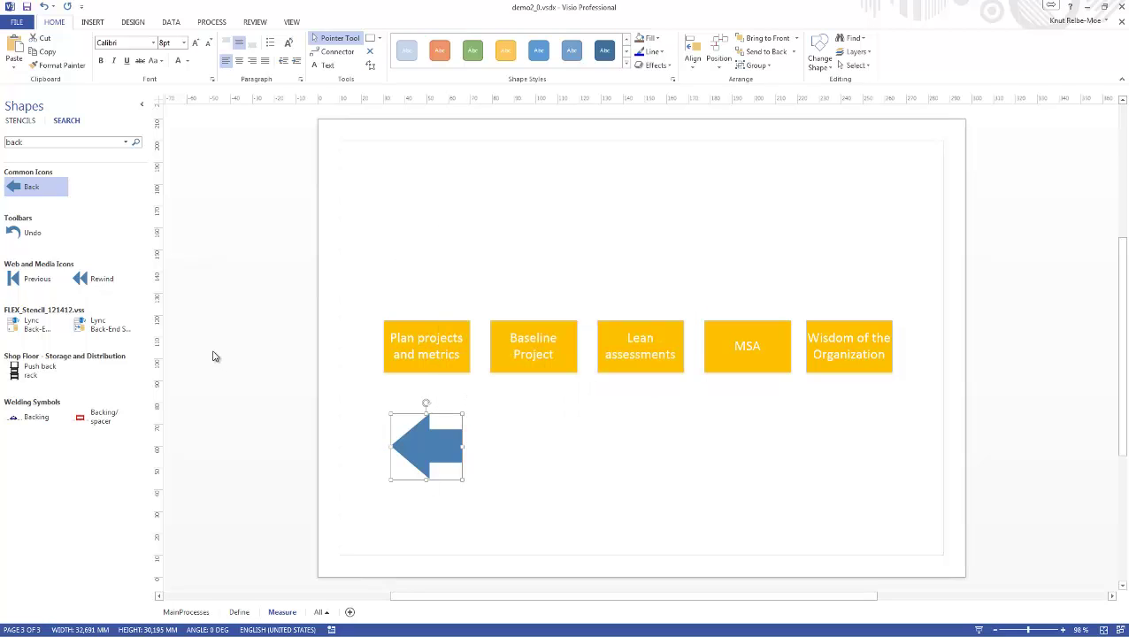
# - Switch to the SharePoint site in the browser and add a new page named demo2_2_new
pyautogui.hotkey('ctrl', 'a')
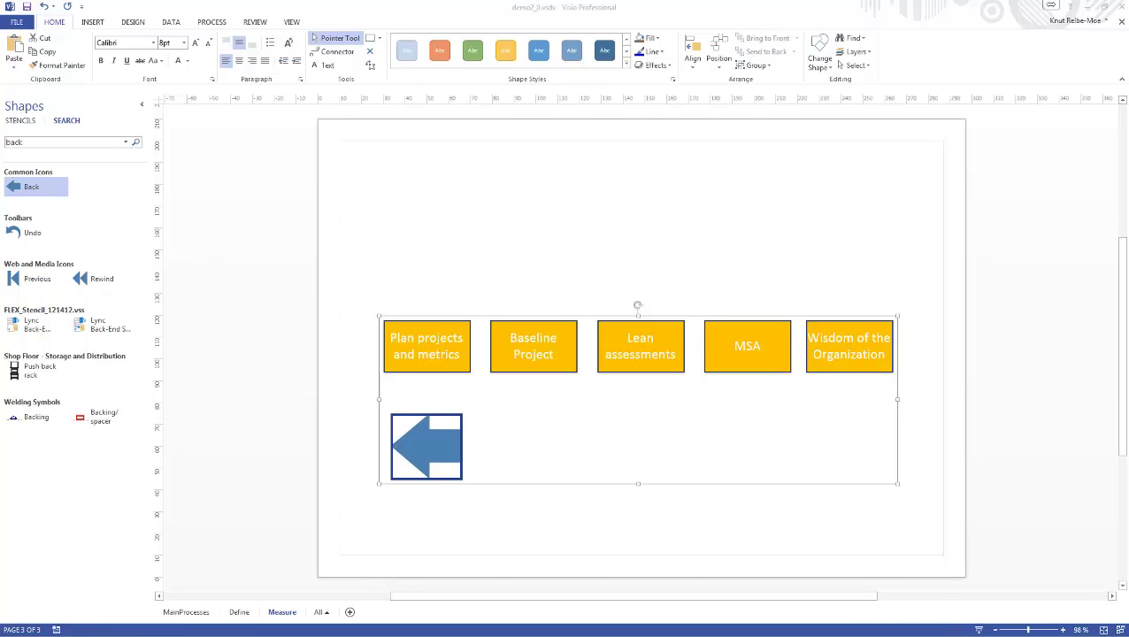
pyautogui.hotkey('alt', 'Tab')
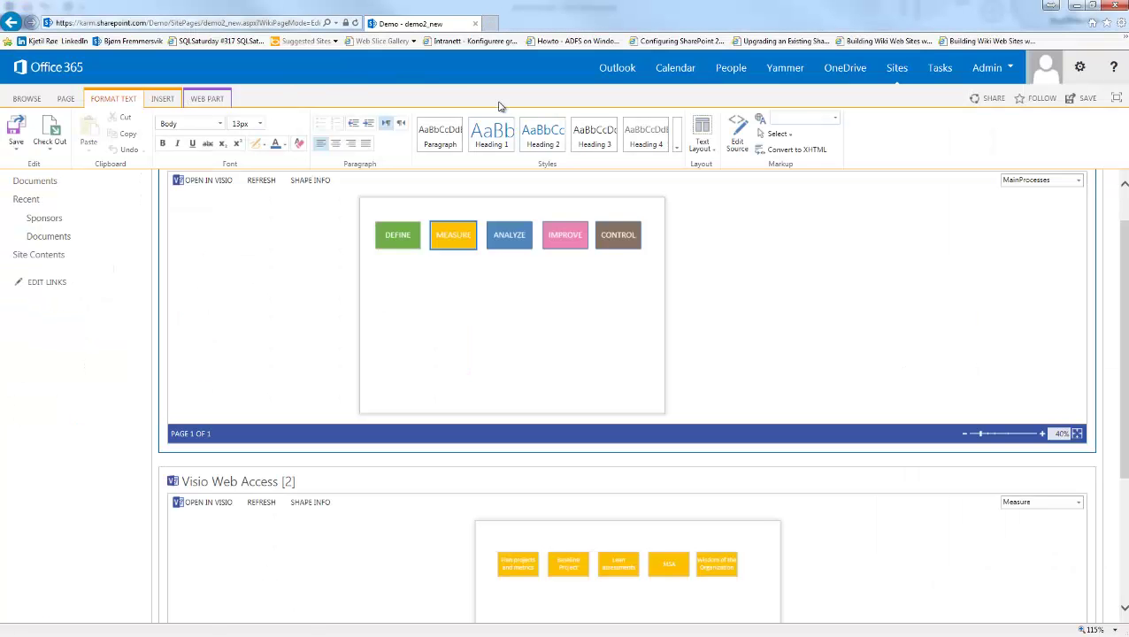
pyautogui.click(1080, 68)
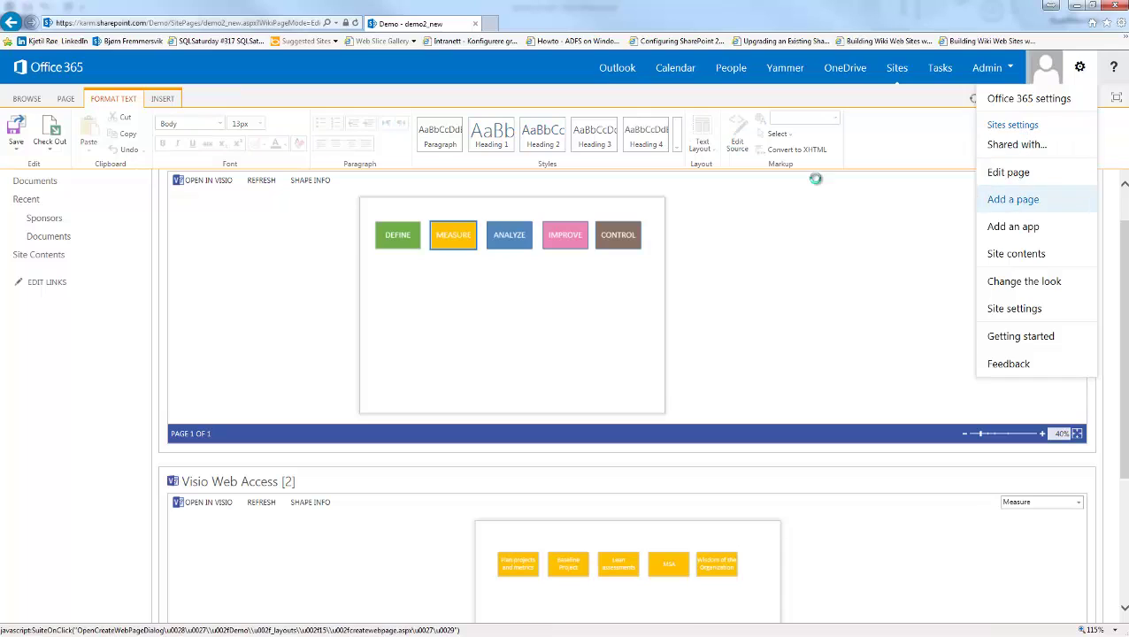
pyautogui.click(1016, 199)
pyautogui.click(611, 368)
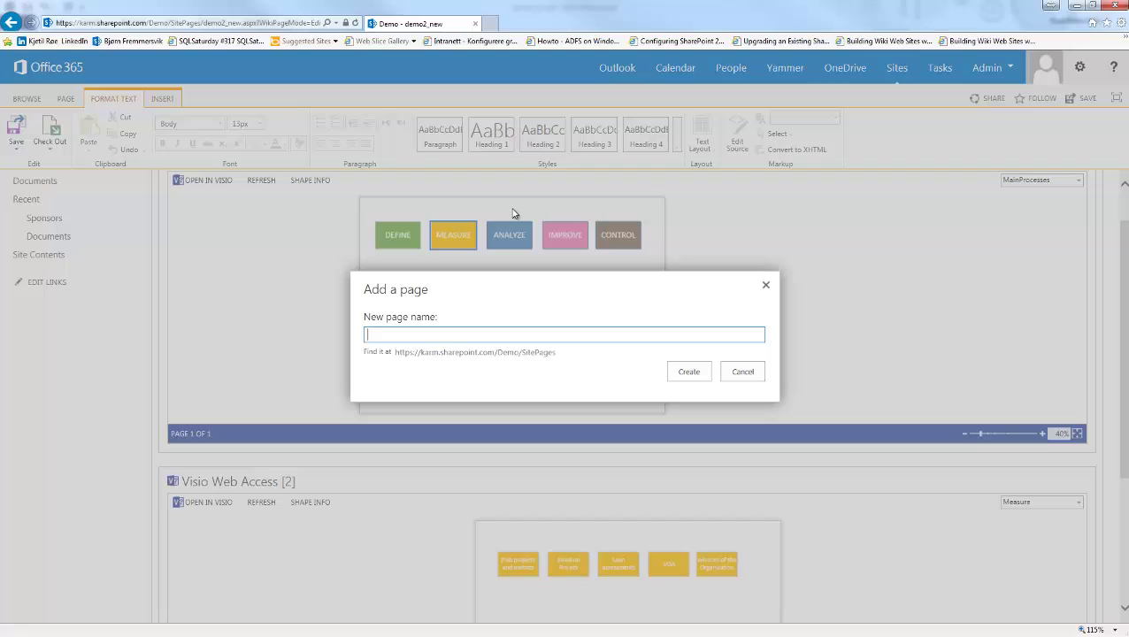
pyautogui.write('demo2_2_new')
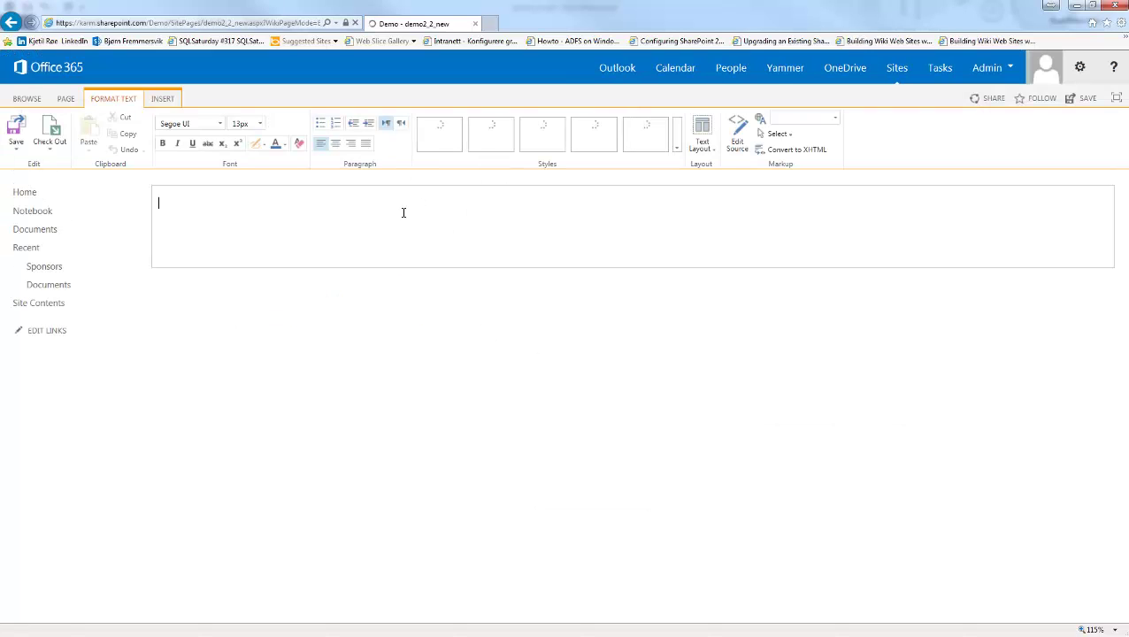
# - Insert a Visio Web Access web part from the Business Data category into the empty page
pyautogui.click(162, 98)
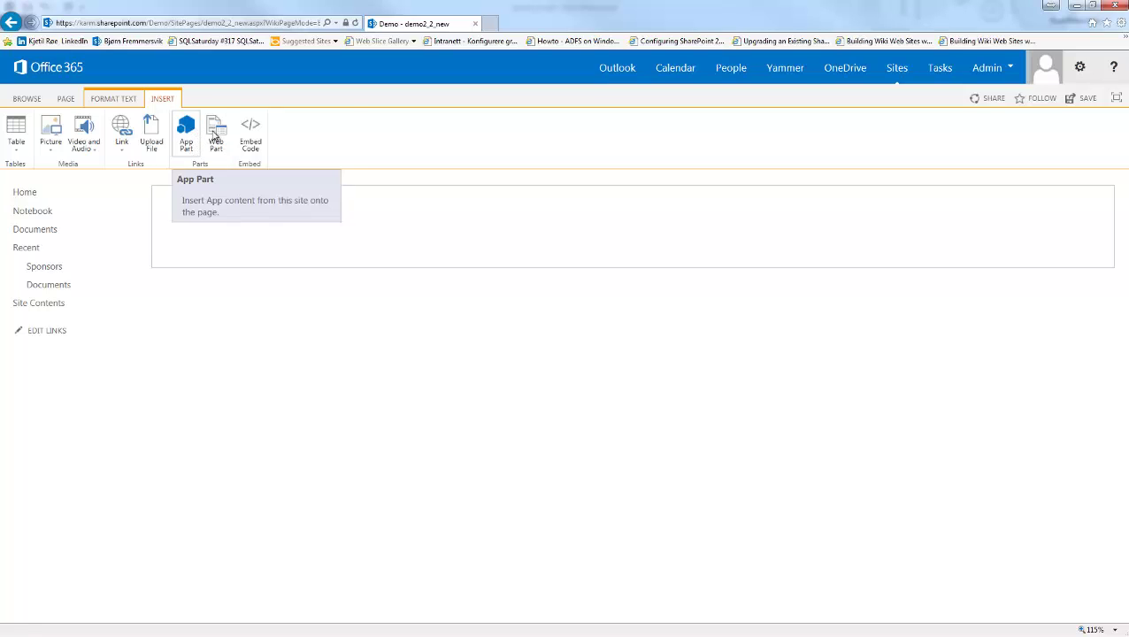
pyautogui.click(215, 135)
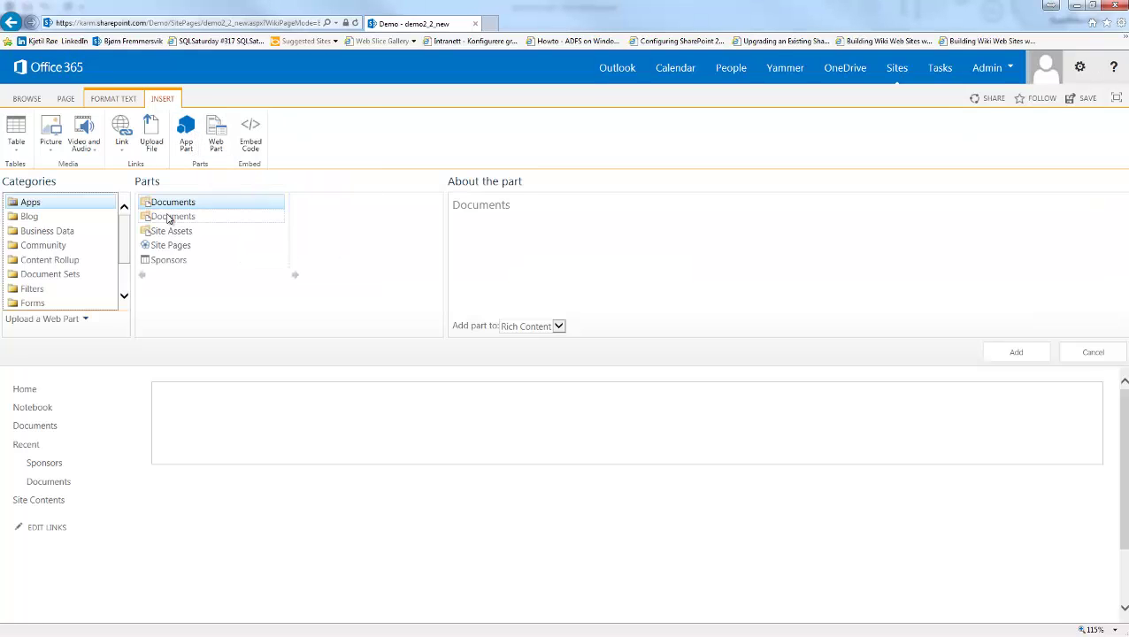
pyautogui.click(88, 231)
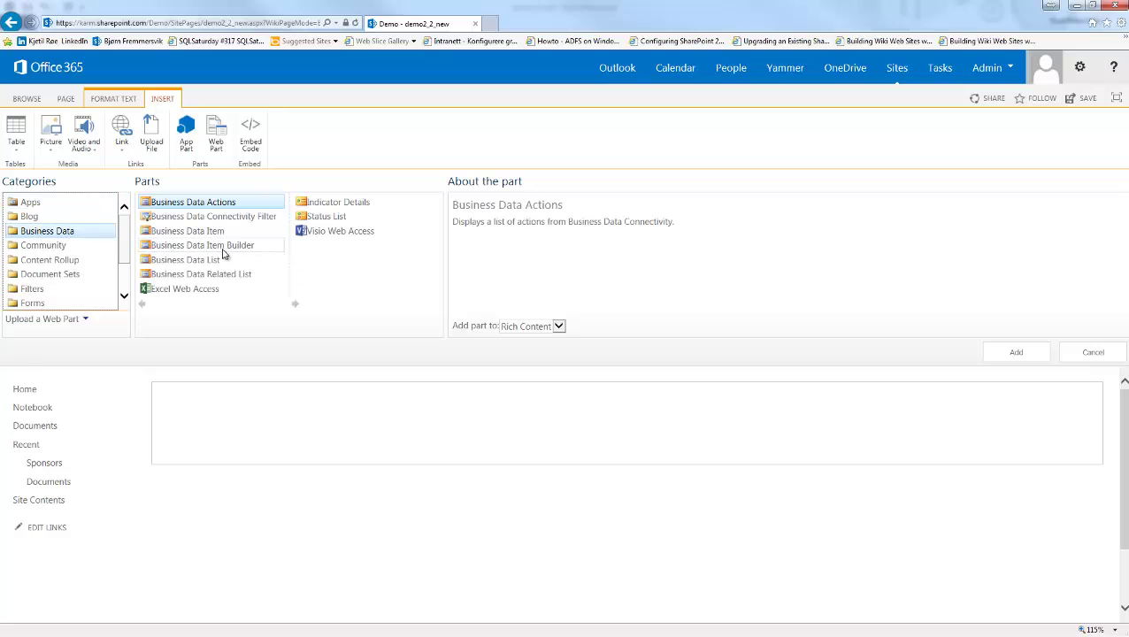
pyautogui.click(320, 233)
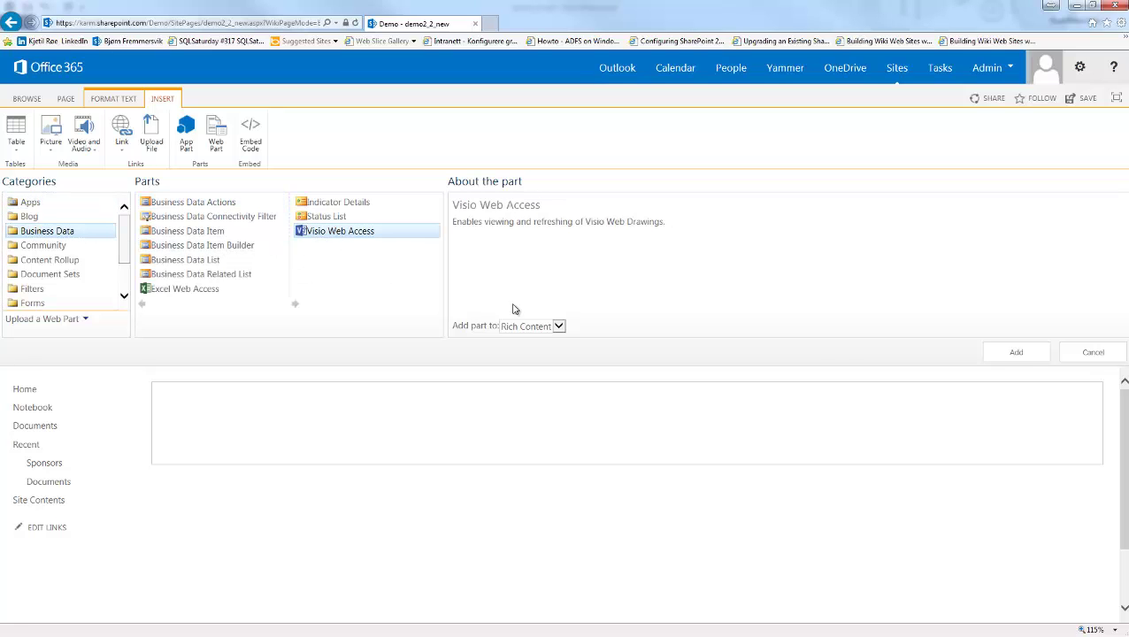
pyautogui.click(999, 352)
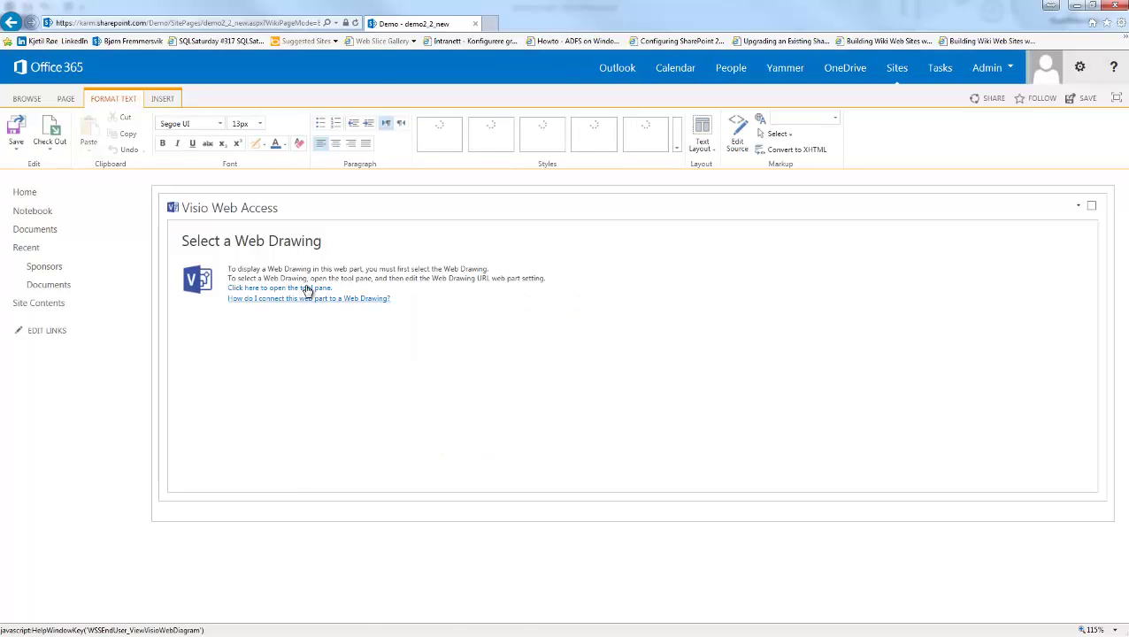
# - Browse for the web part's drawing in the Demo site's SEF2014 Documents library and start uploading a local file
pyautogui.click(589, 285)
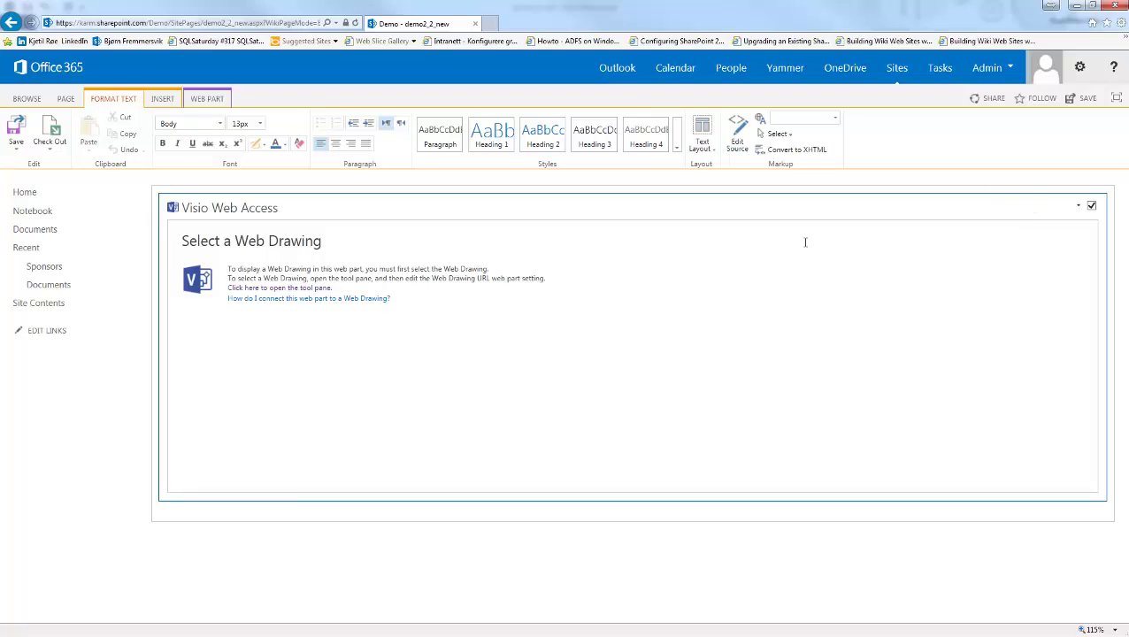
pyautogui.click(1074, 254)
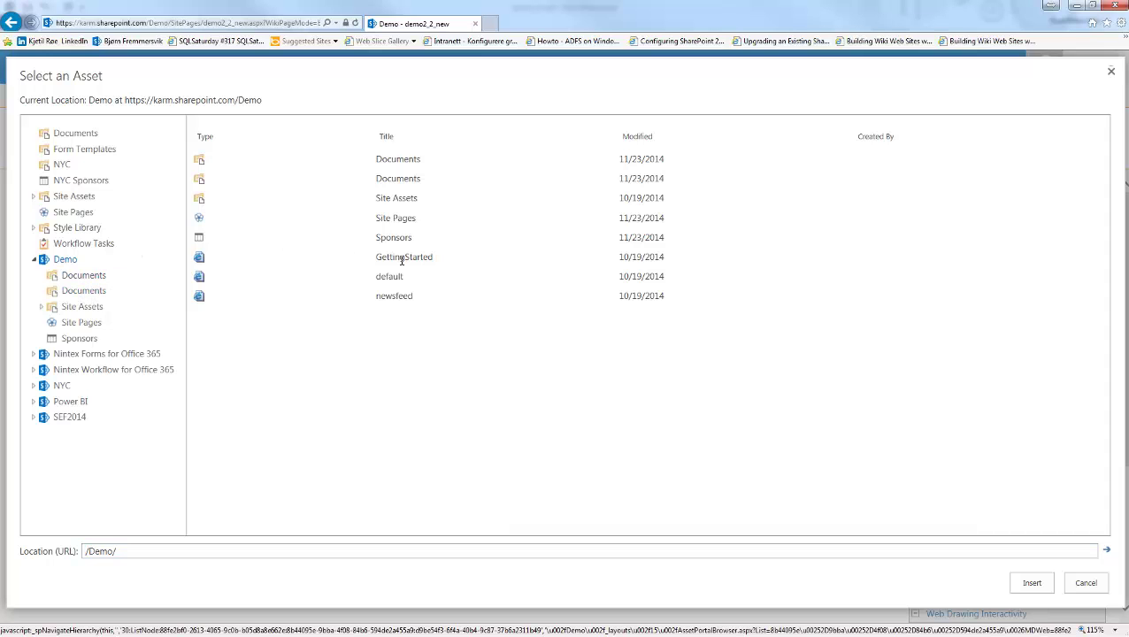
pyautogui.click(91, 281)
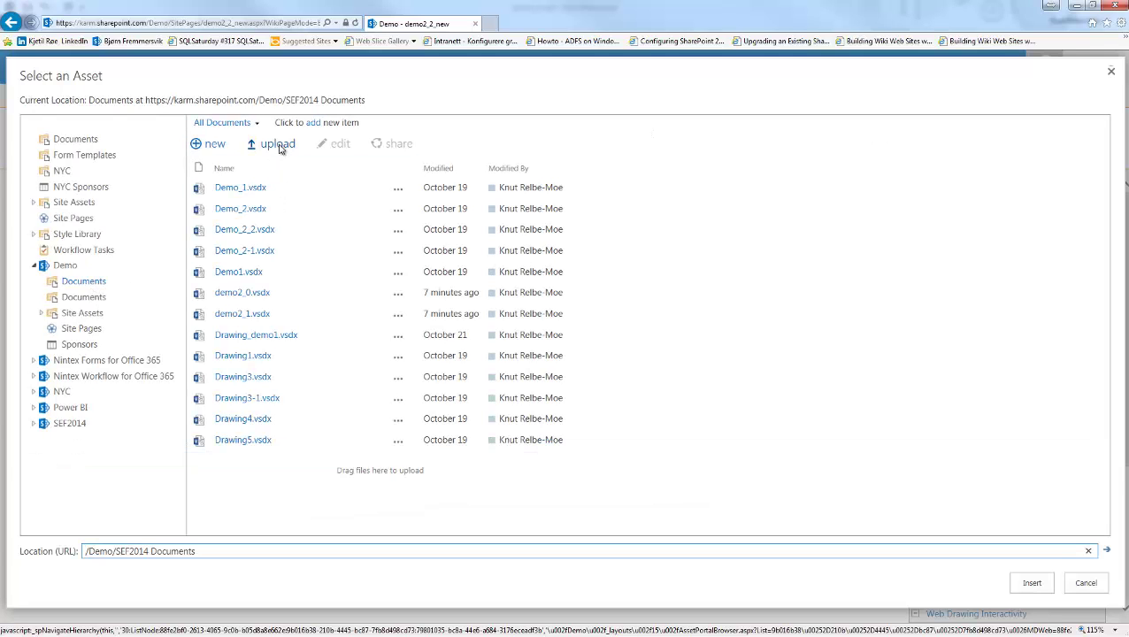
pyautogui.click(279, 146)
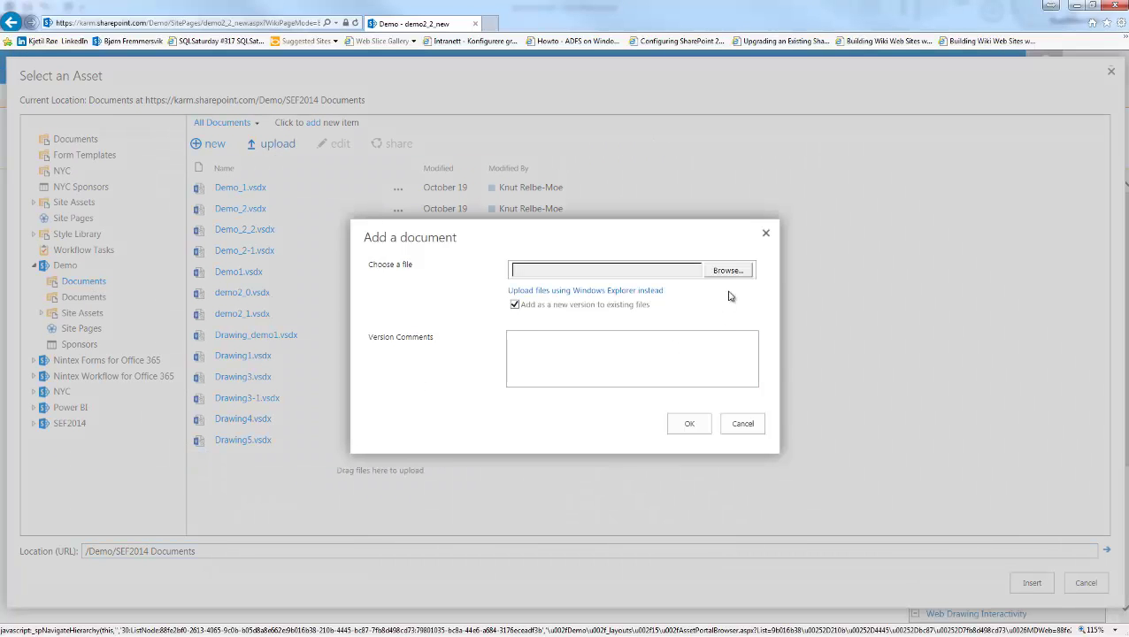
pyautogui.click(728, 270)
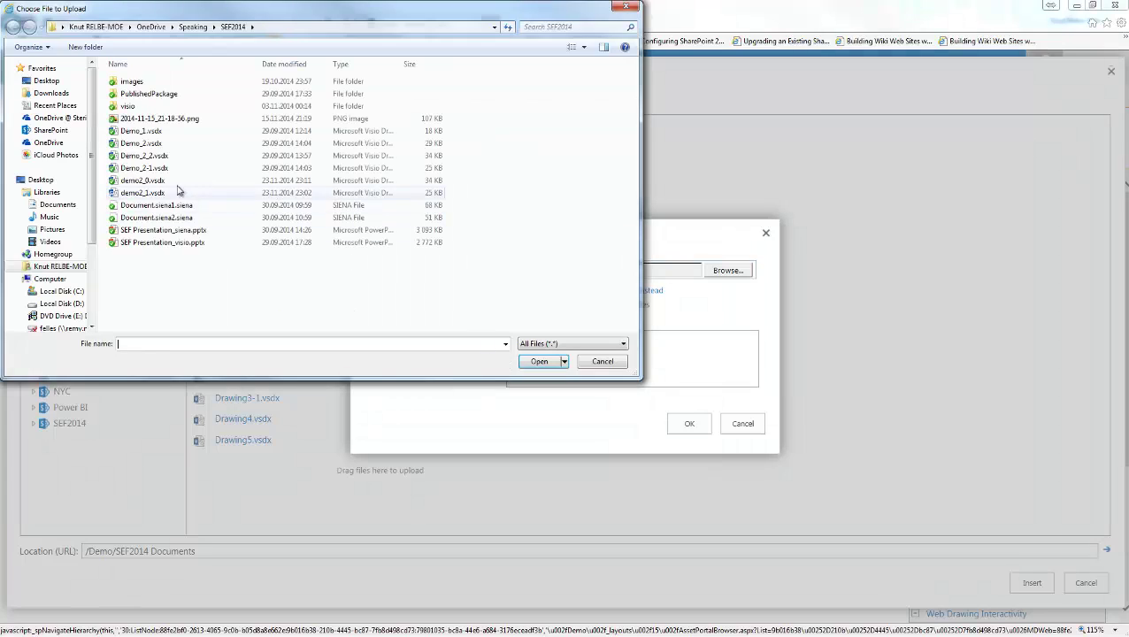
# - Duplicate demo2_0.vsdx within the SEF2014 folder of the file chooser
pyautogui.click(177, 182)
pyautogui.click(186, 184)
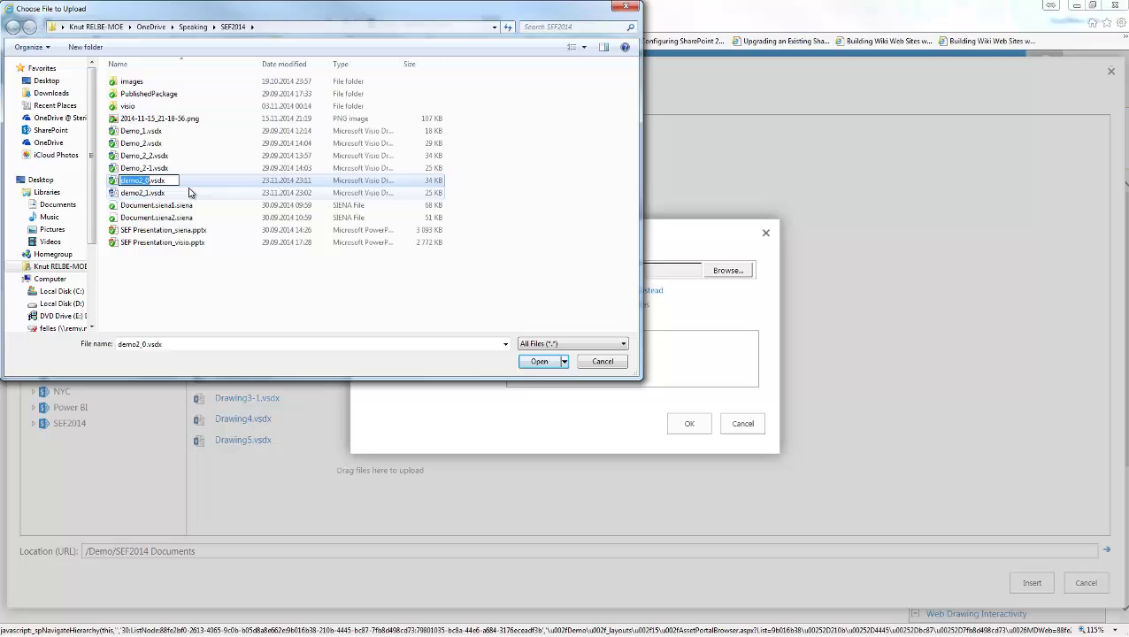
pyautogui.press('Return')
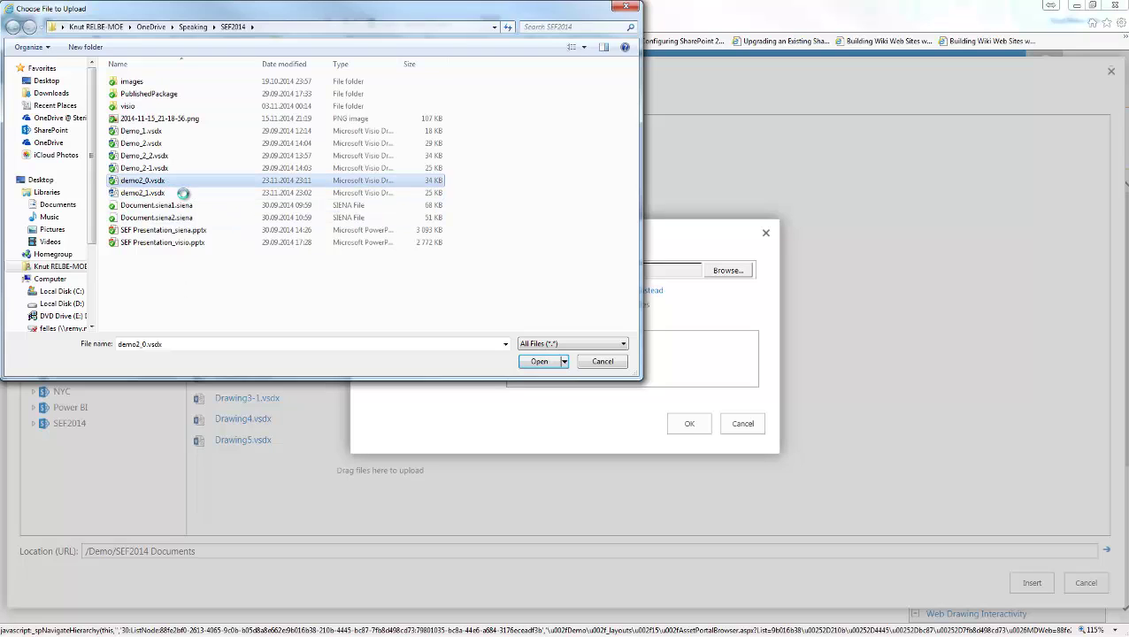
pyautogui.rightClick(183, 191)
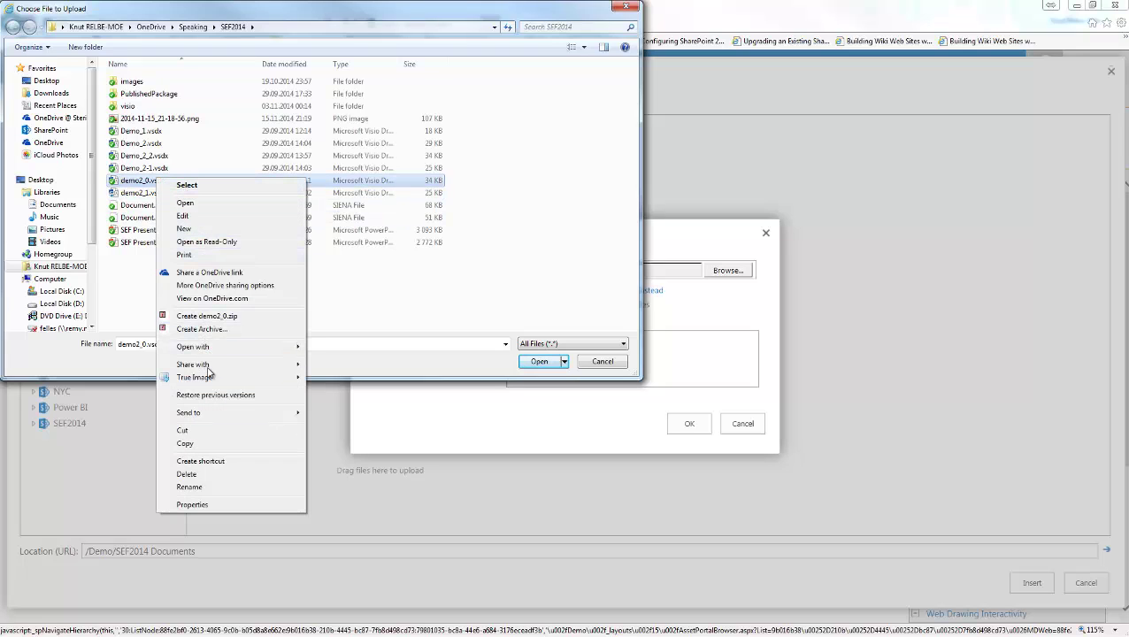
pyautogui.click(212, 443)
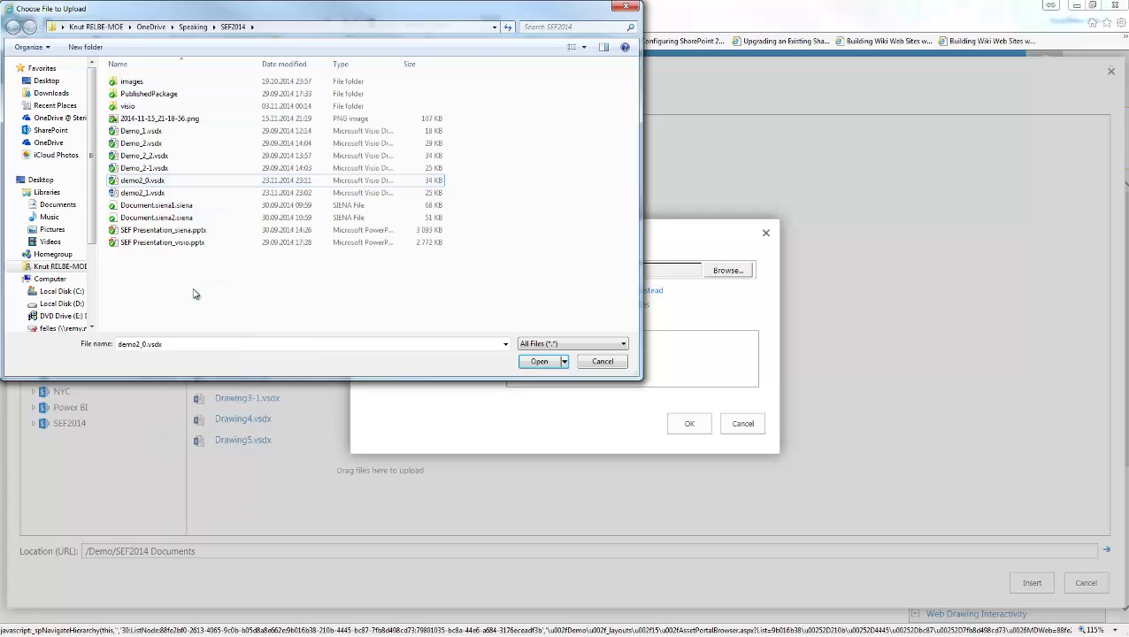
pyautogui.hotkey('ctrl', 'v')
# - Rename the copied drawing as demo2_0_1.vsdx
pyautogui.press('F2')
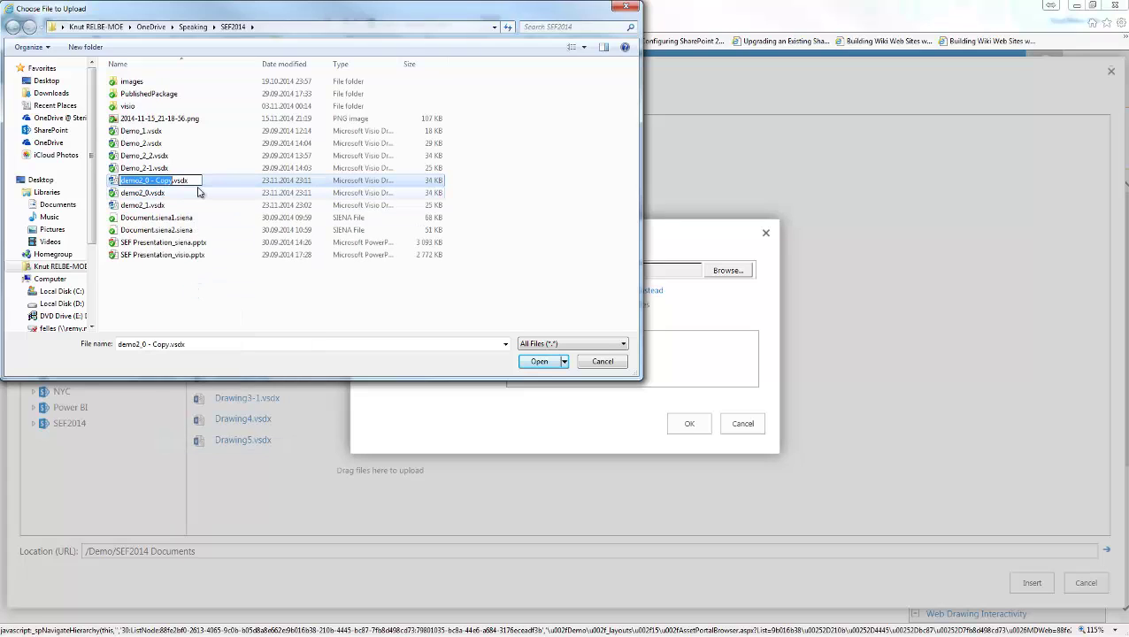
pyautogui.press('Right')
pyautogui.press('BackSpace')
pyautogui.press('BackSpace')
pyautogui.press('BackSpace')
pyautogui.press('BackSpace')
pyautogui.press('BackSpace')
pyautogui.press('BackSpace')
pyautogui.press('BackSpace')
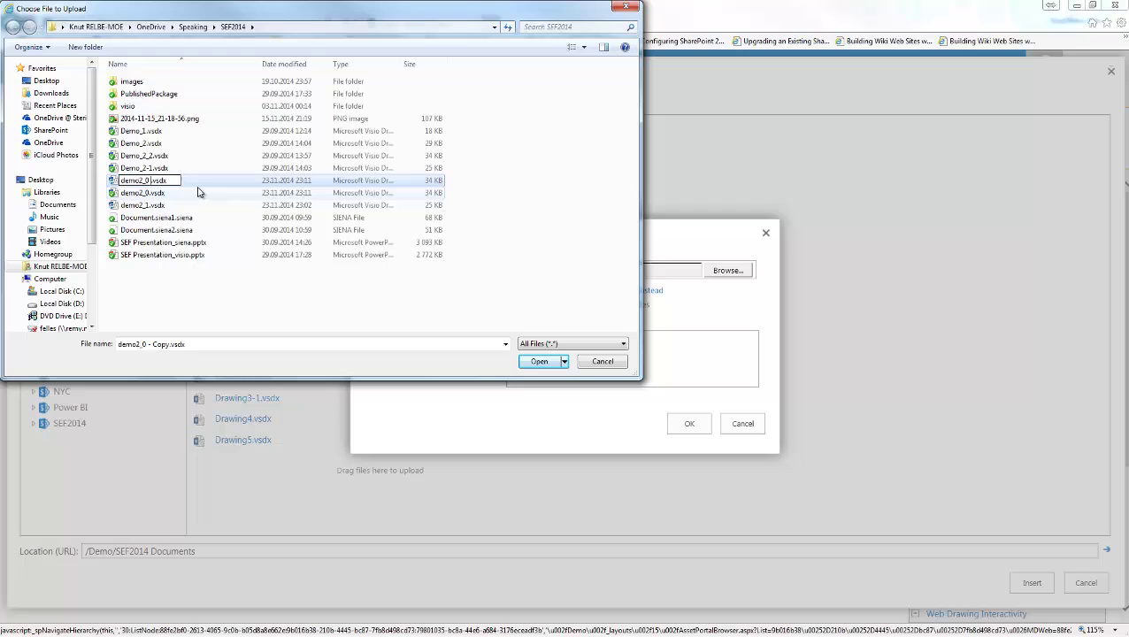
pyautogui.write('_1')
pyautogui.press('Return')
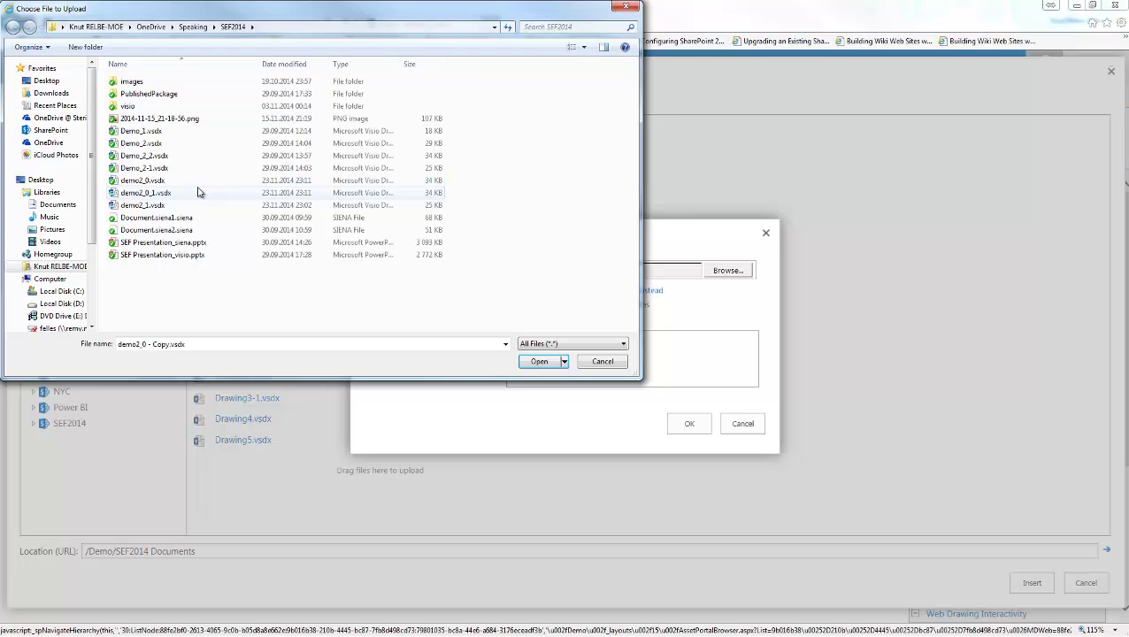
# - Upload demo2_0_1.vsdx to the SEF2014 Documents library
pyautogui.click(205, 193)
pyautogui.click(537, 361)
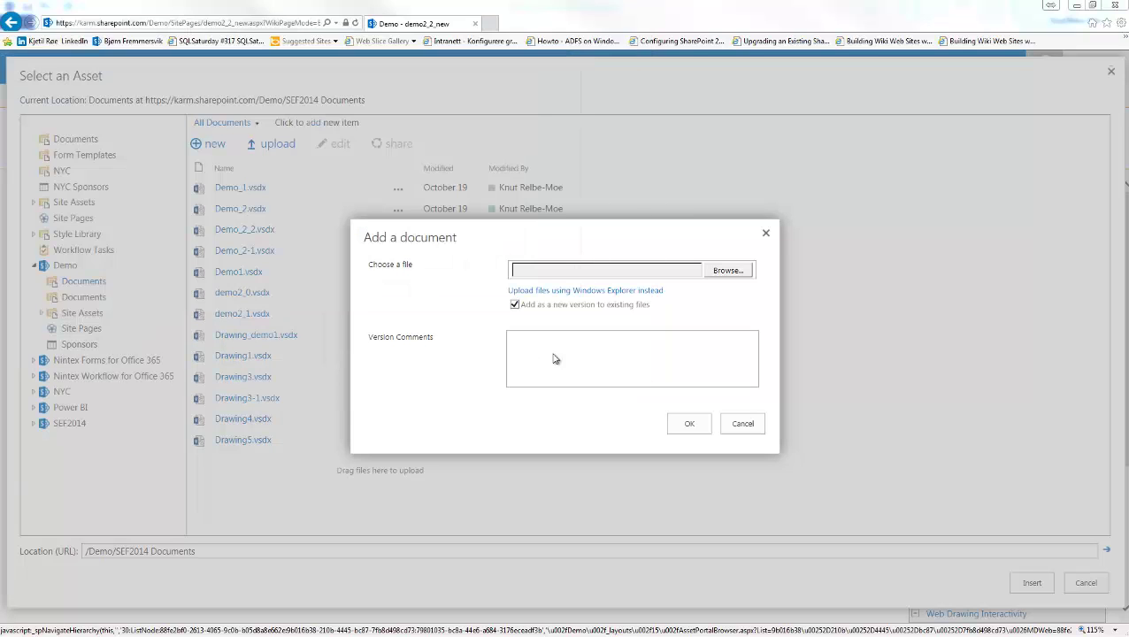
pyautogui.click(681, 423)
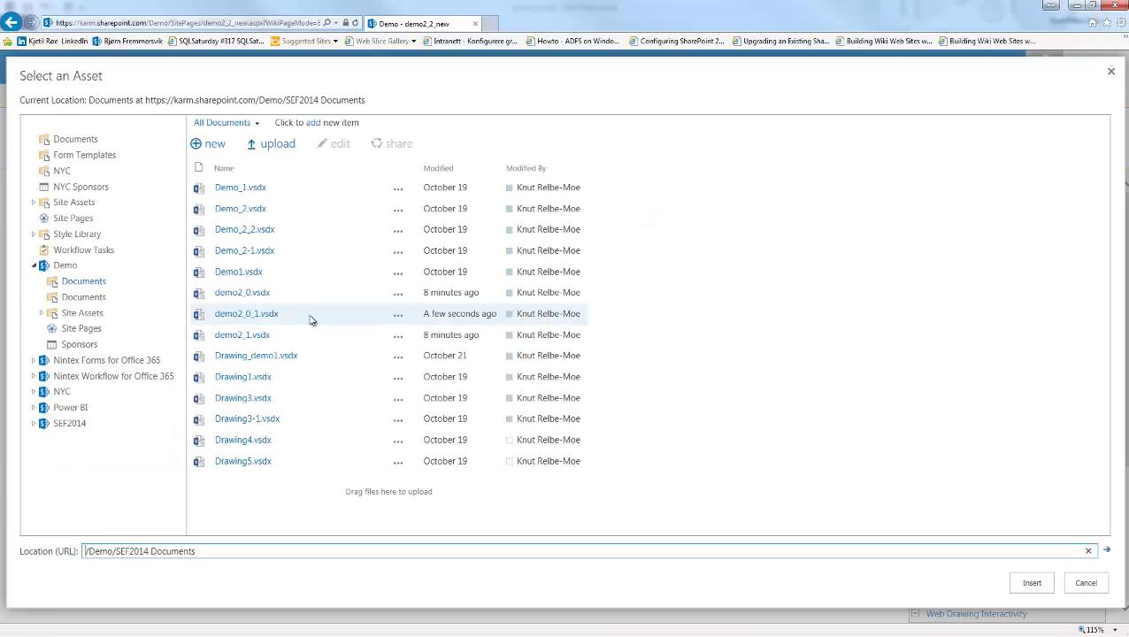
# - Set demo2_0_1.vsdx as the web part's Web Drawing URL, then apply the settings and close the tool pane
pyautogui.click(310, 320)
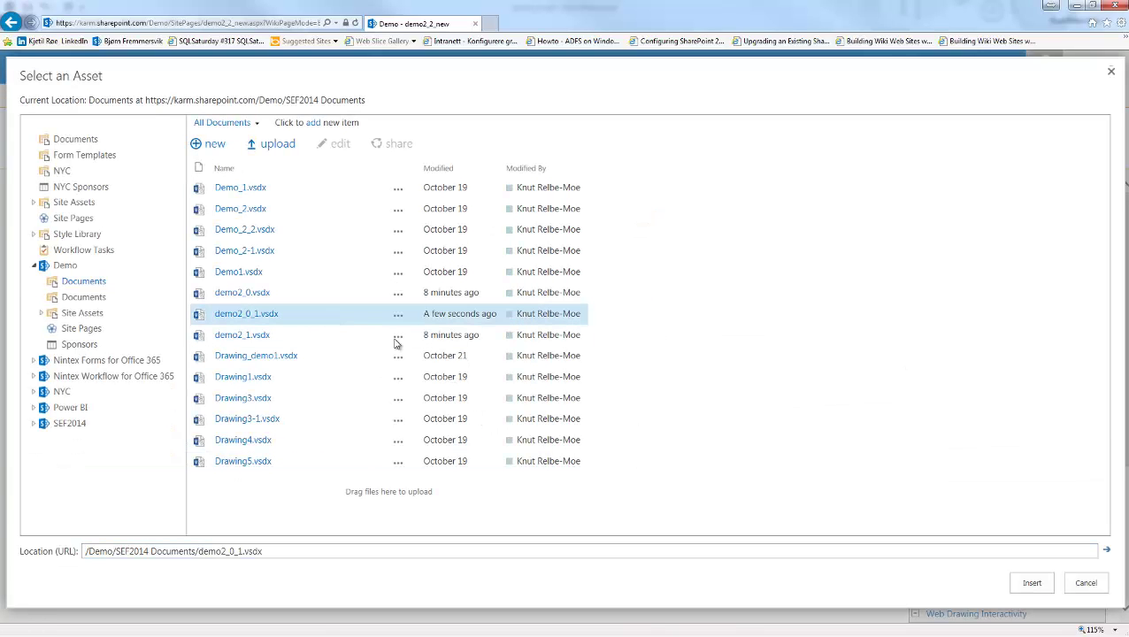
pyautogui.click(1027, 584)
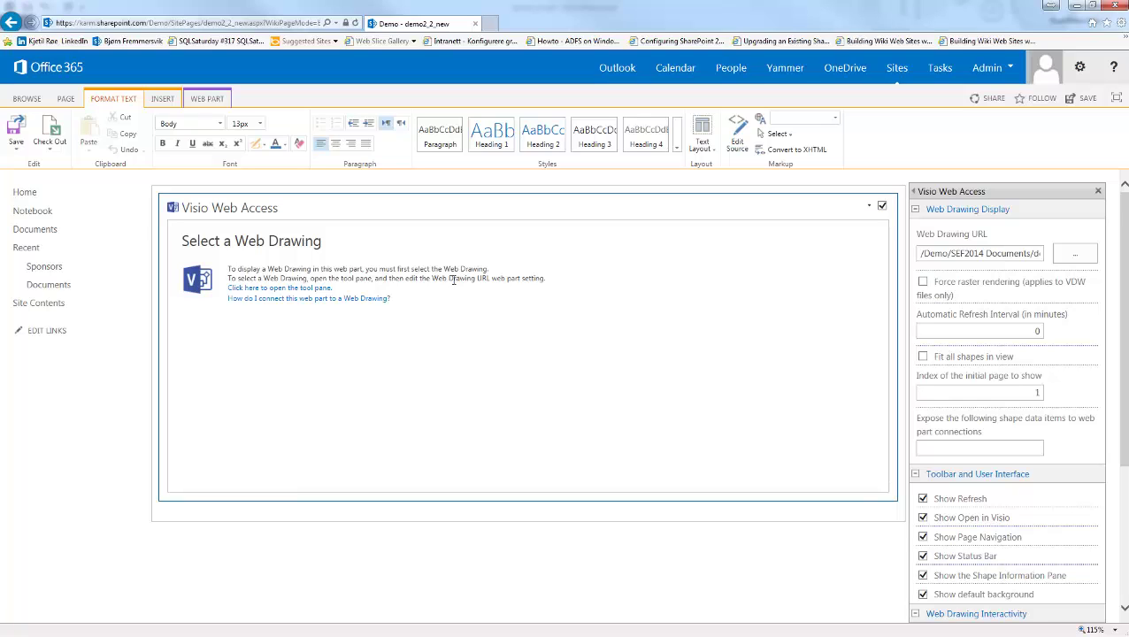
pyautogui.scroll(-3, 1114, 531)
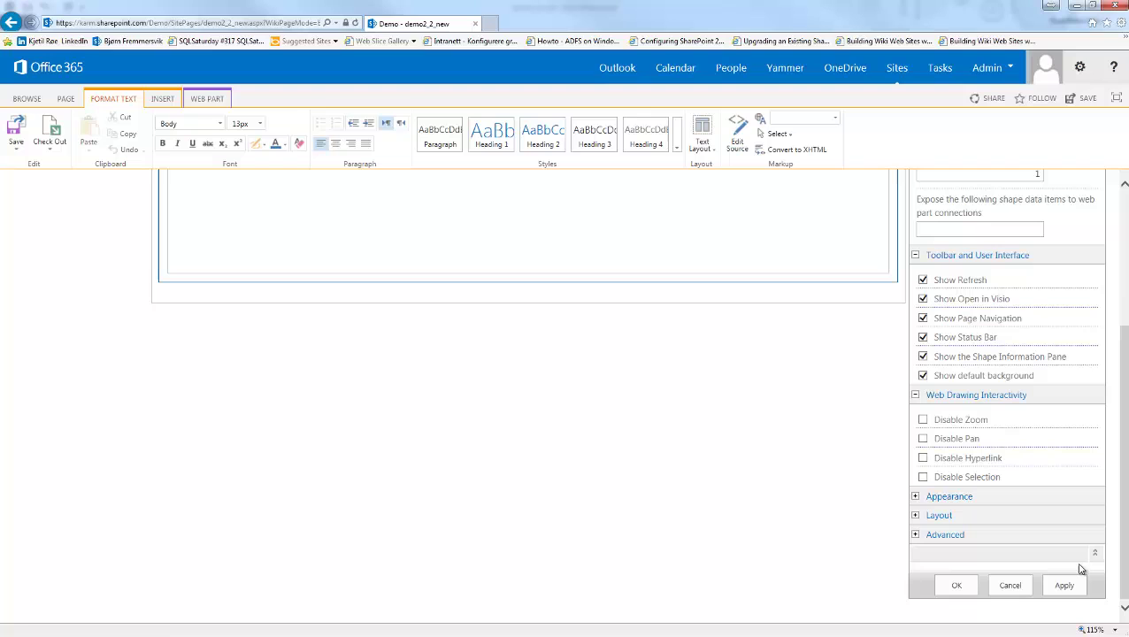
pyautogui.click(1066, 586)
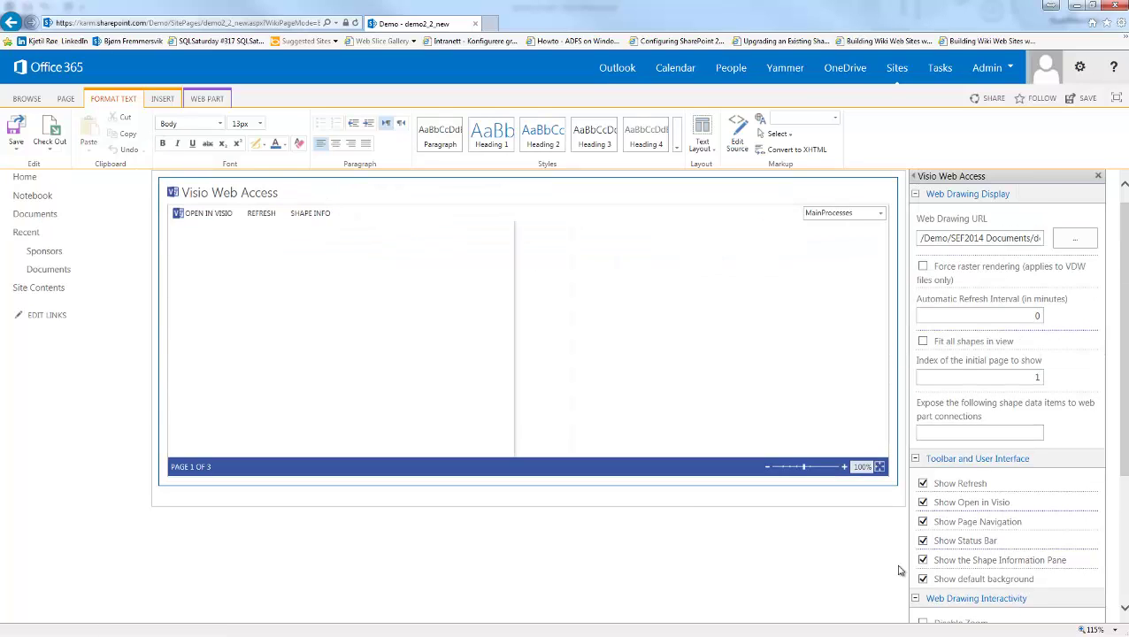
pyautogui.scroll(-2, 894, 540)
pyautogui.click(957, 609)
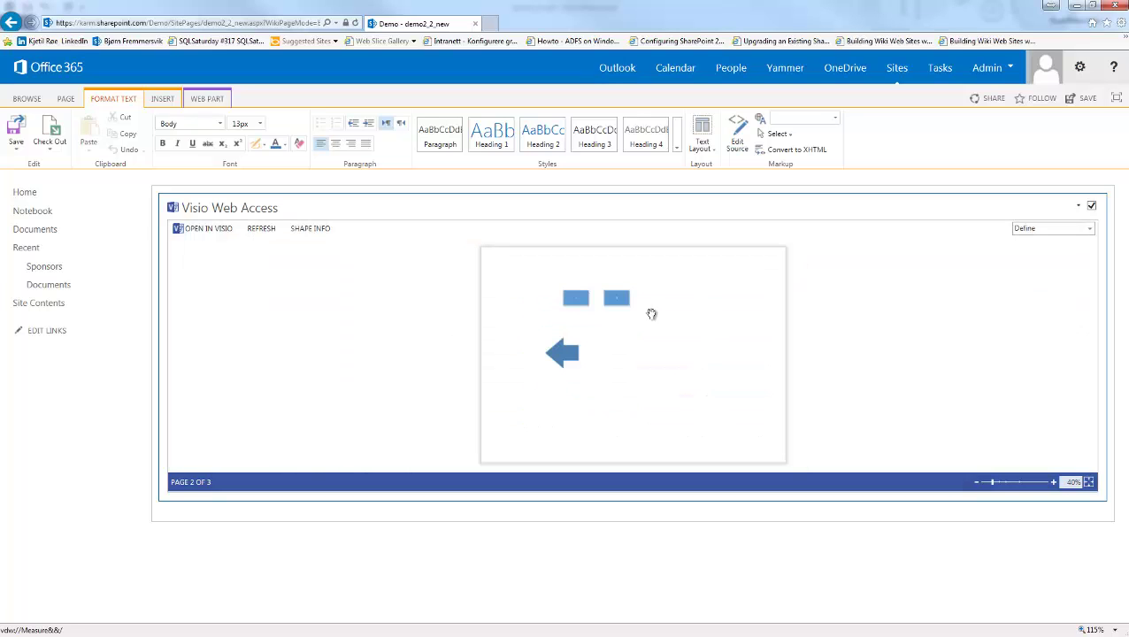
# - Test the drawing's page hyperlinks using the Back arrows on Define and Measure and the MEASURE shape on MainProcesses
pyautogui.click(567, 361)
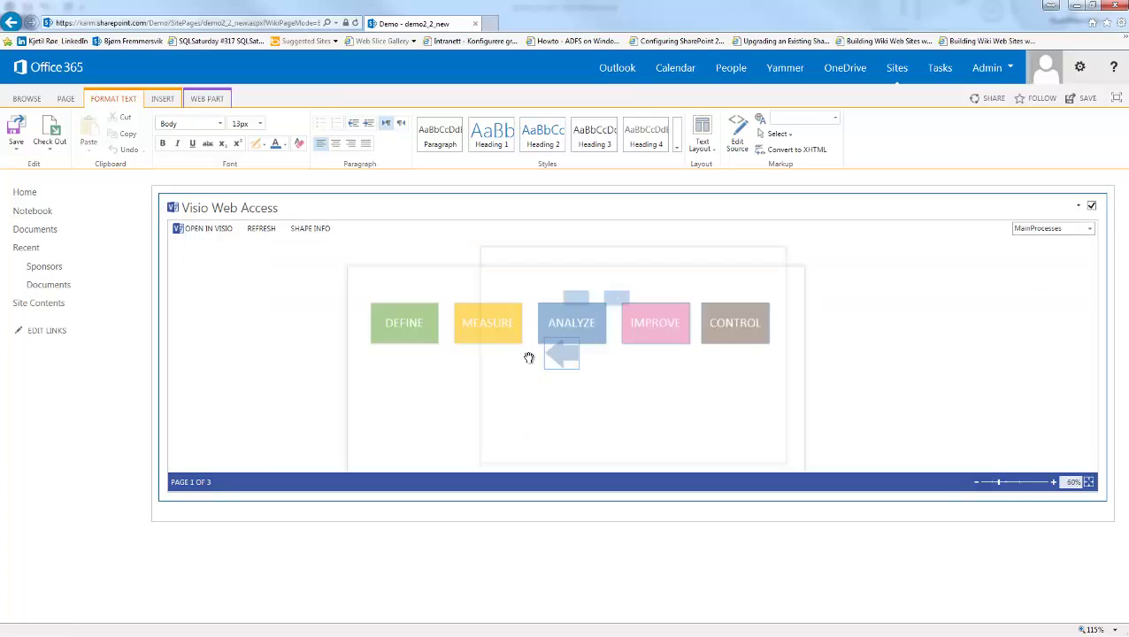
pyautogui.click(501, 331)
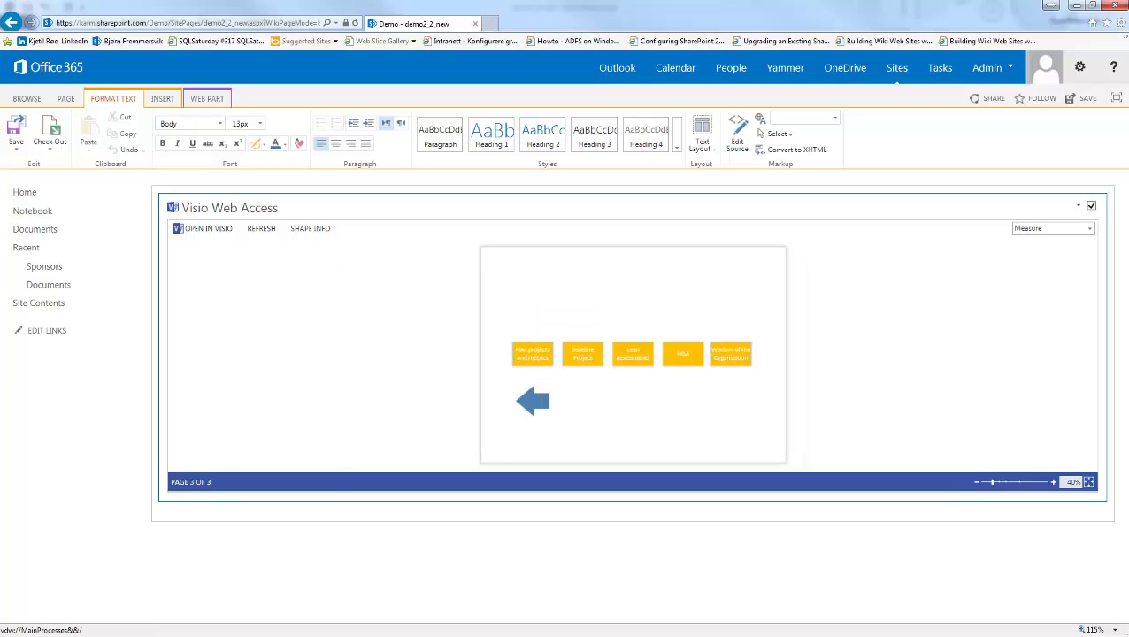
pyautogui.click(541, 403)
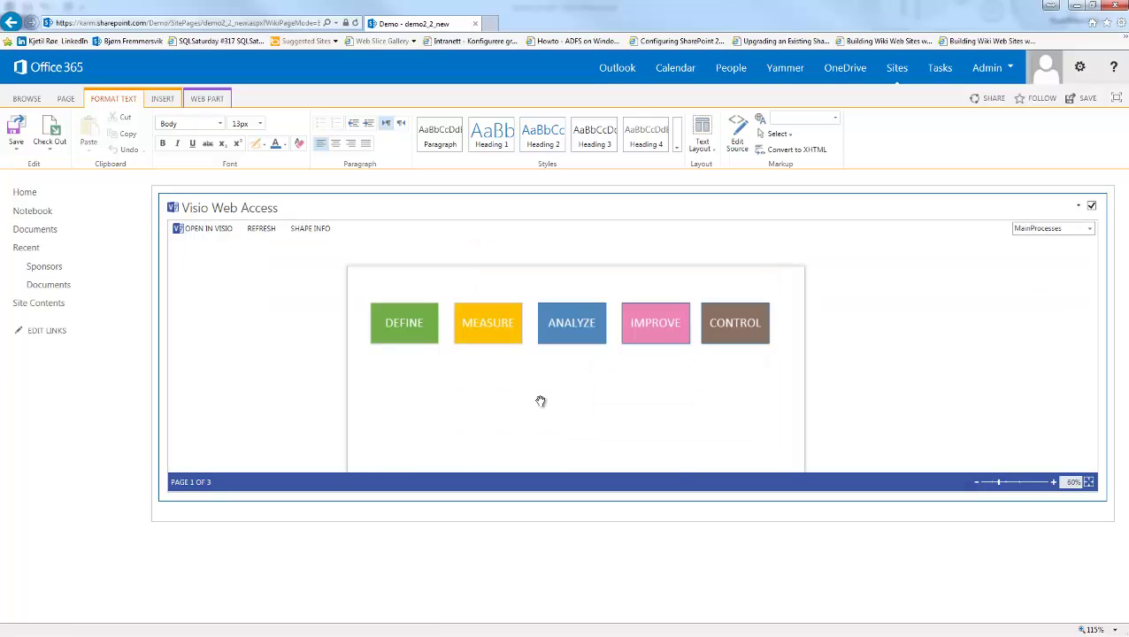
pyautogui.click(554, 324)
pyautogui.click(478, 323)
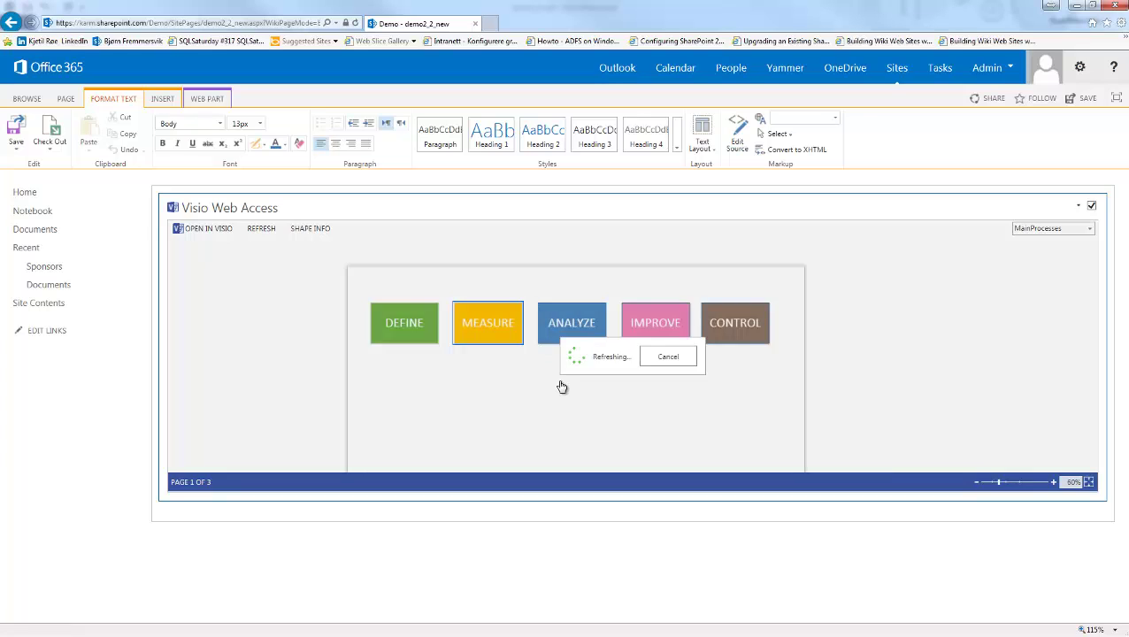